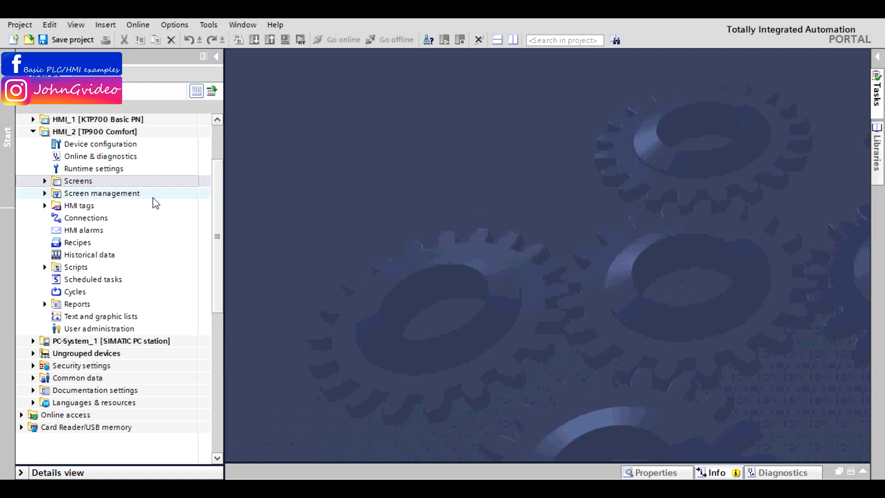
Step: Add a new screen to the Screens folder of HMI_2 [TP900 Comfort]
click(45, 194)
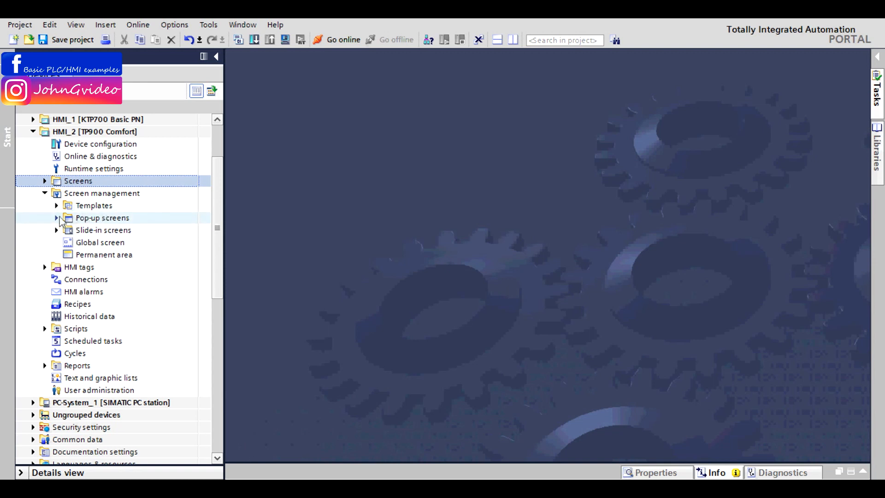
click(57, 218)
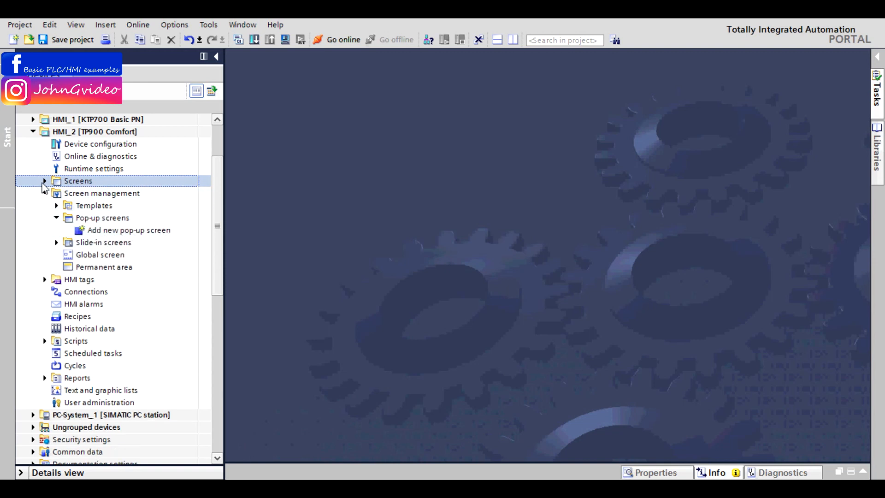
click(44, 181)
click(92, 195)
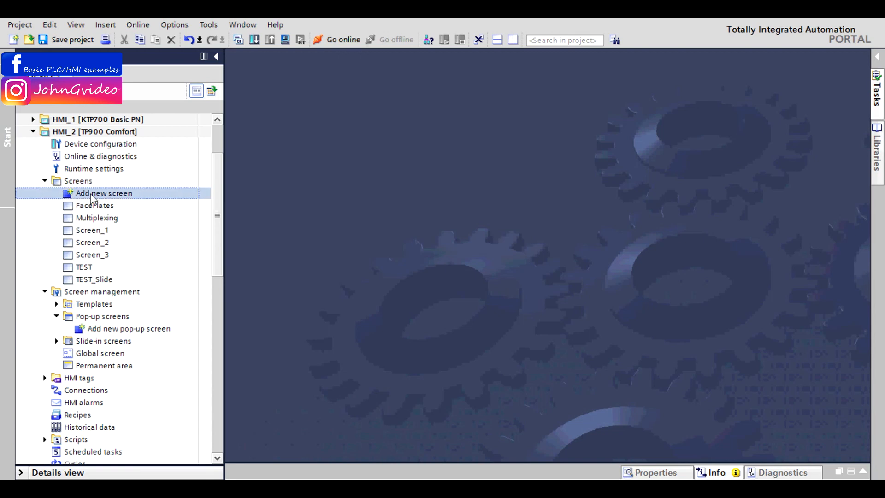
double_click(92, 193)
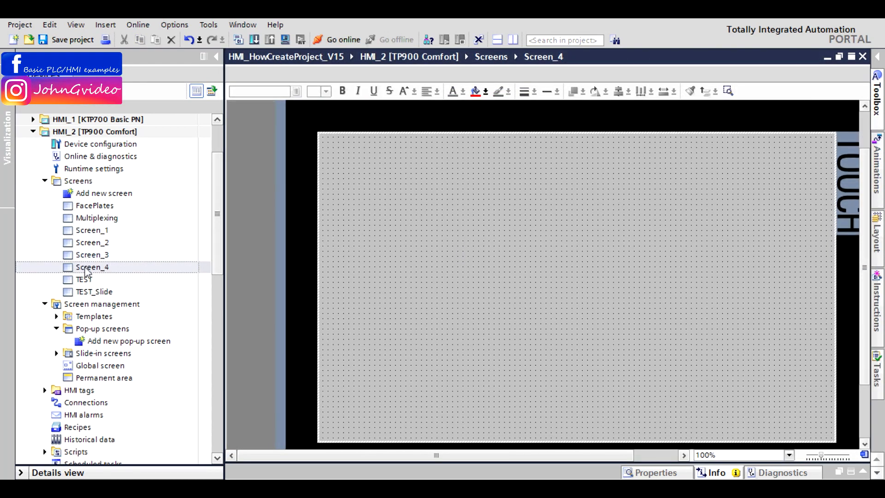
Step: Rename the new screen, Screen_4, as PopUp_Test
right_click(85, 271)
click(138, 328)
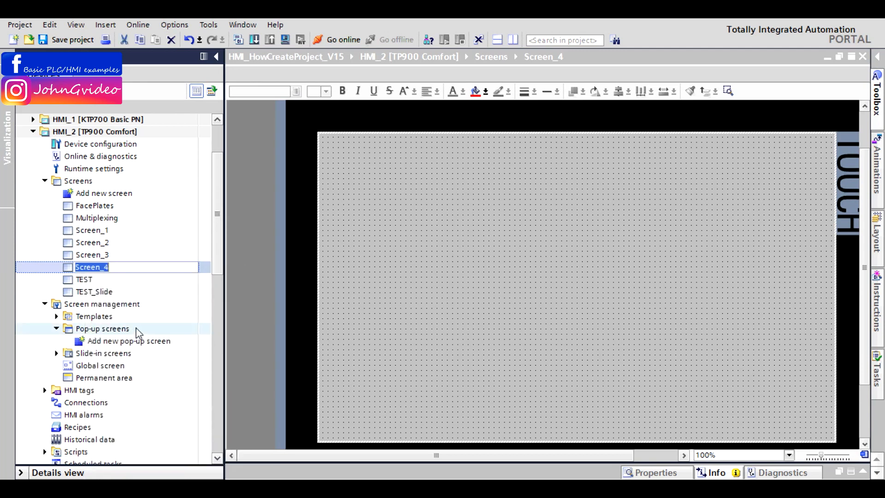
text(PopUp_Test)
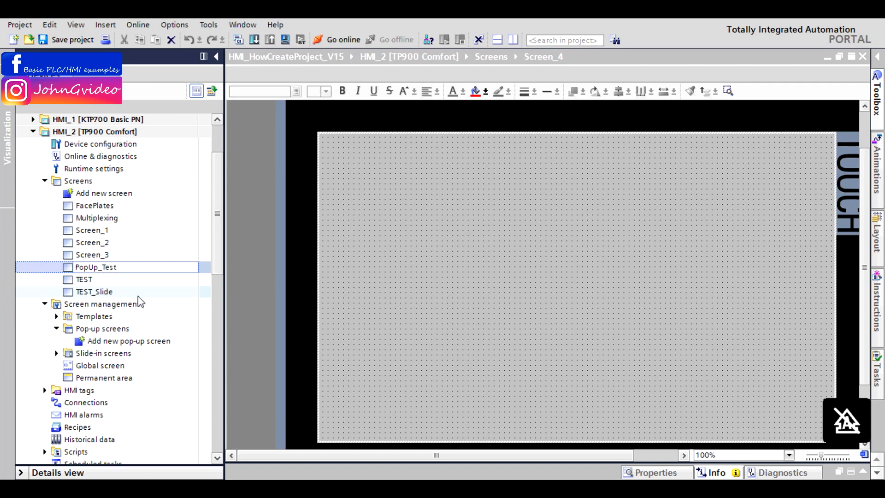
click(423, 212)
Step: Add a new pop-up screen under HMI_2's screen management and close its editor to return to PopUp_Test
drag(221, 204, 221, 227)
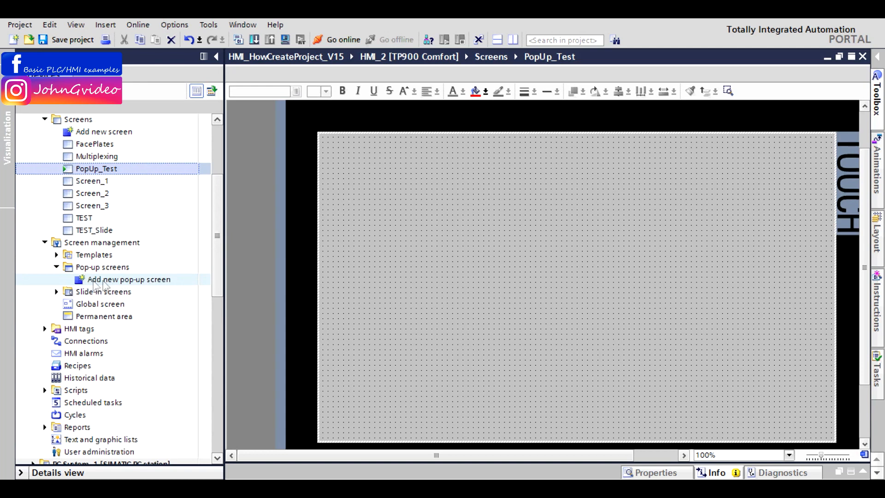
double_click(135, 280)
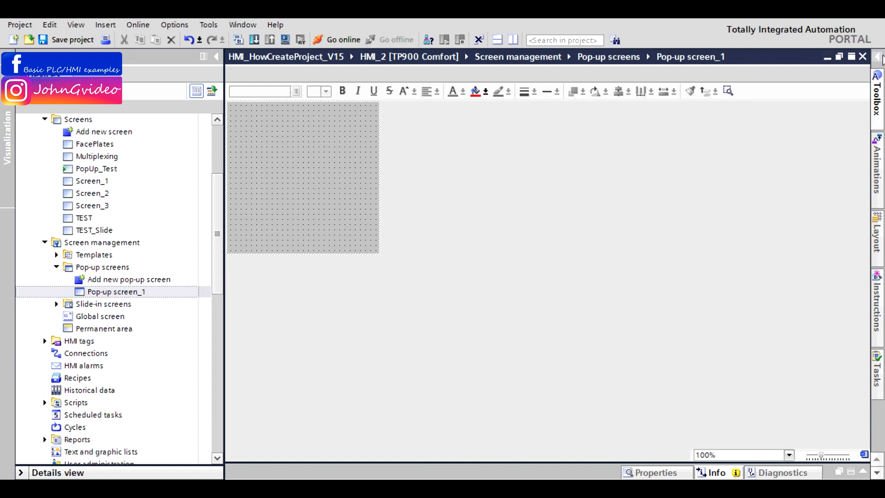
click(862, 57)
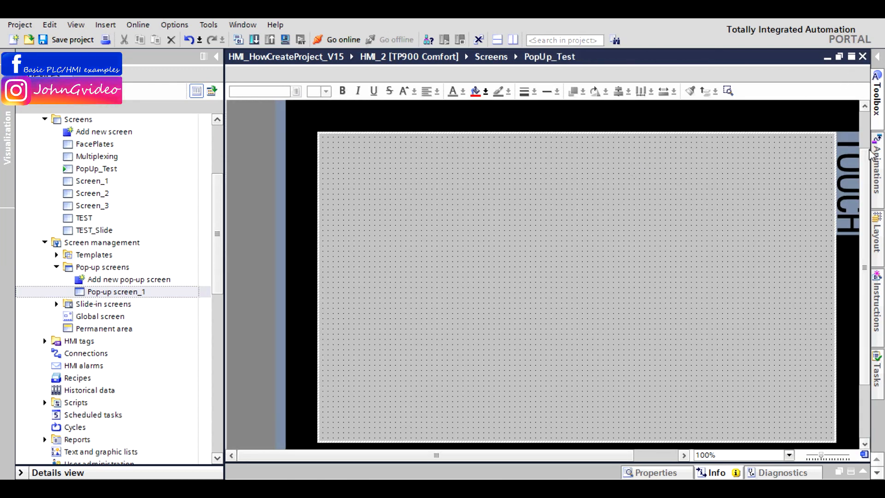
Step: Draw a rectangle about 134 wide and 307 high near the upper-left corner of the PopUp_Test screen
click(877, 57)
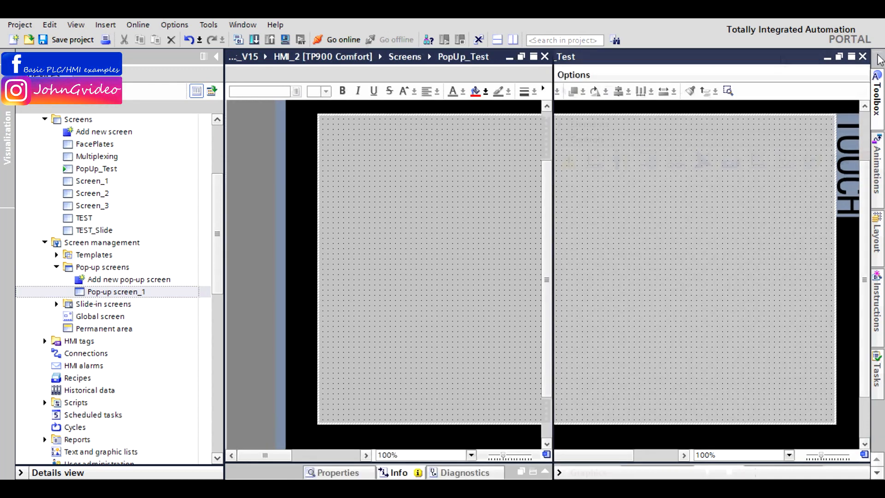
click(216, 56)
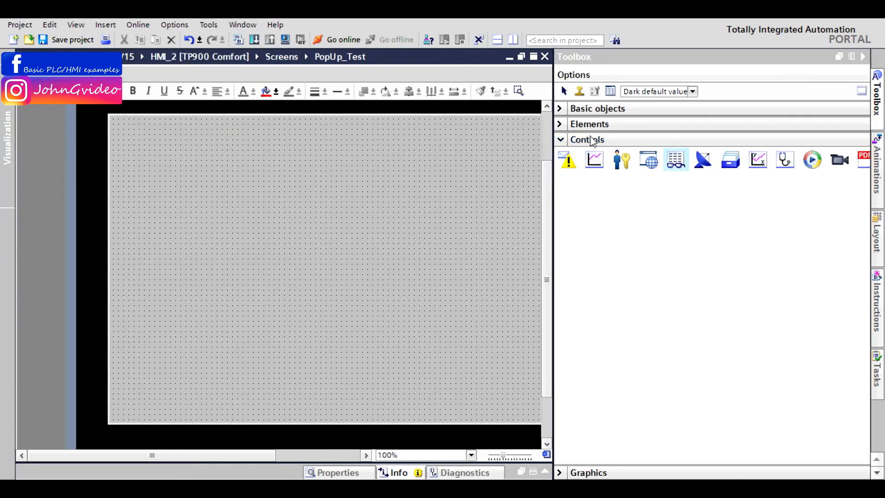
click(561, 139)
click(561, 109)
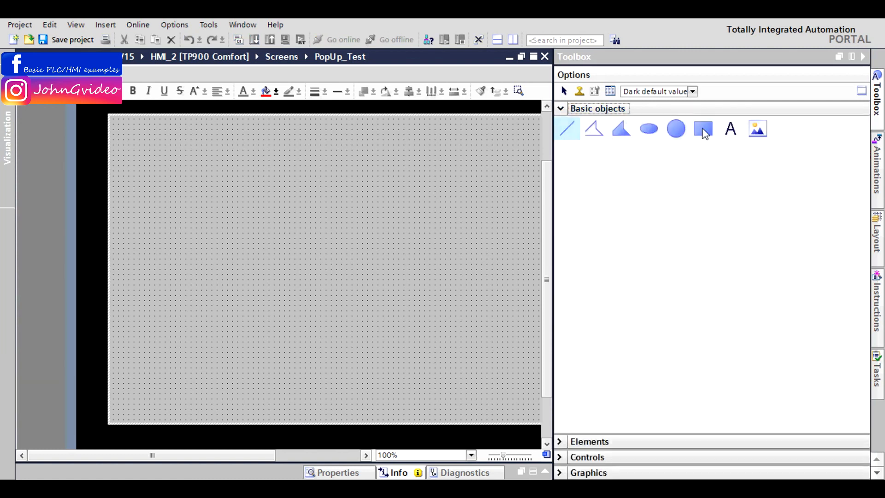
mouse_move(122, 128)
mouse_down()
mouse_move(206, 296)
mouse_move(206, 325)
mouse_up()
click(863, 58)
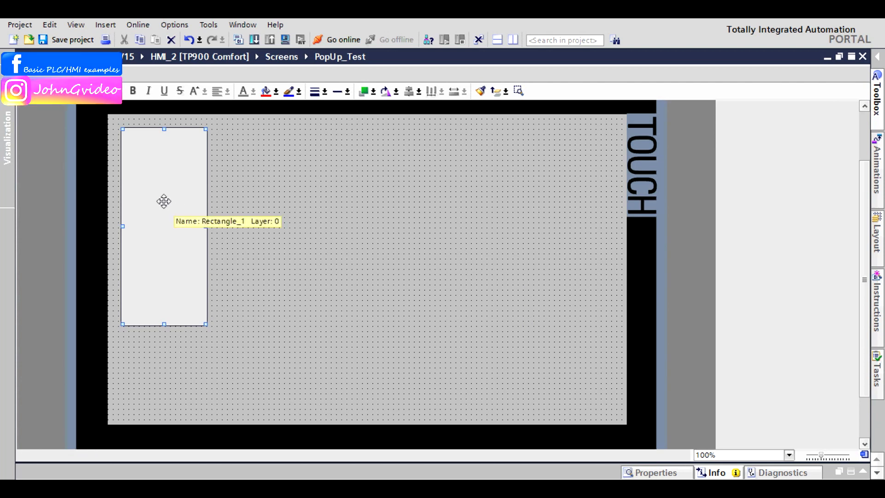
Step: Set the rectangle's layout position to X 0 and Y 0
click(651, 473)
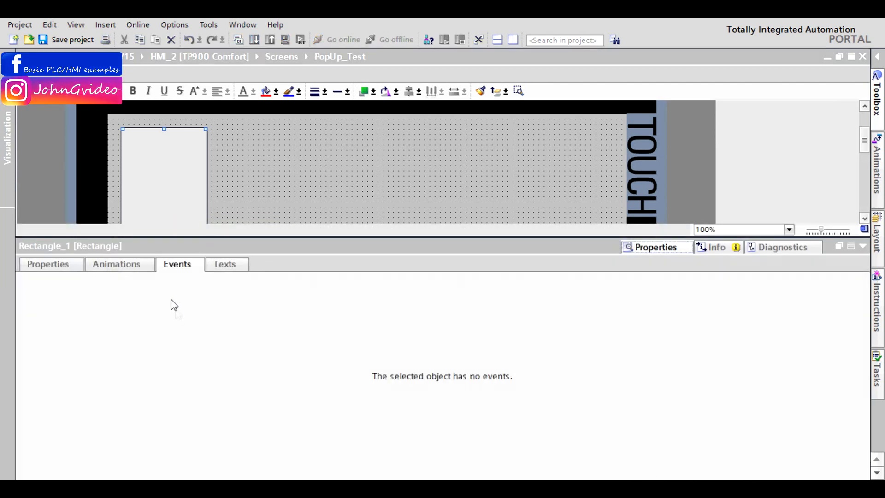
click(41, 265)
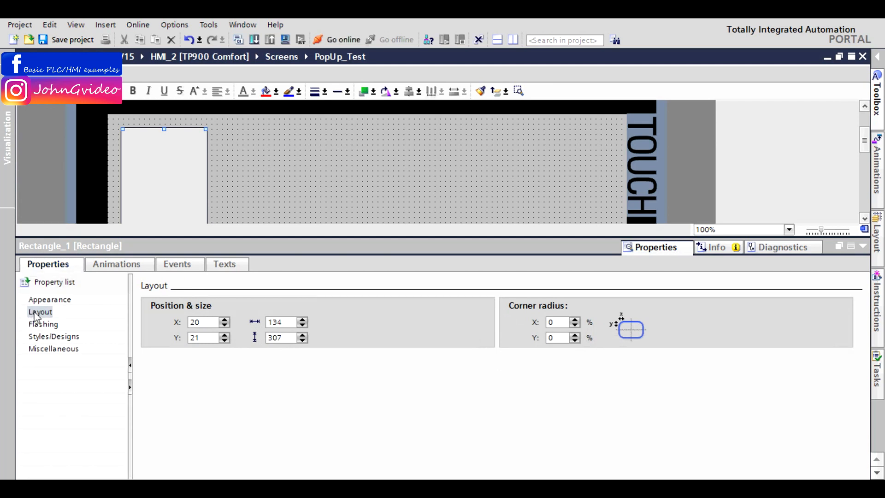
double_click(272, 321)
double_click(182, 323)
text(0)
click(207, 338)
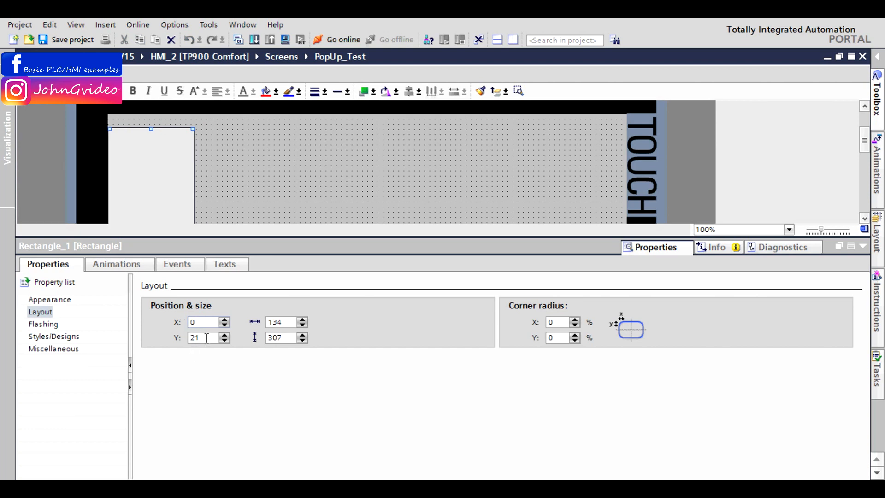
drag(181, 338, 181, 337)
click(241, 197)
click(170, 164)
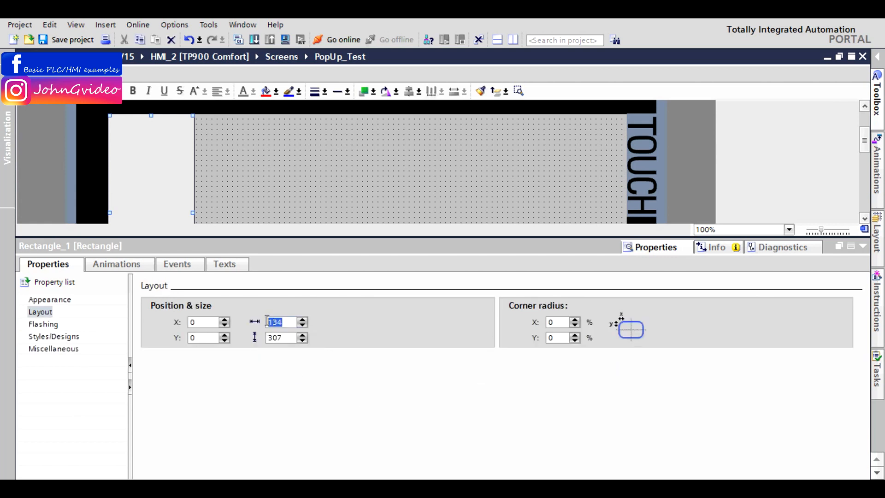
Step: Set the rectangle's width to 200 and height to 480
text(20)
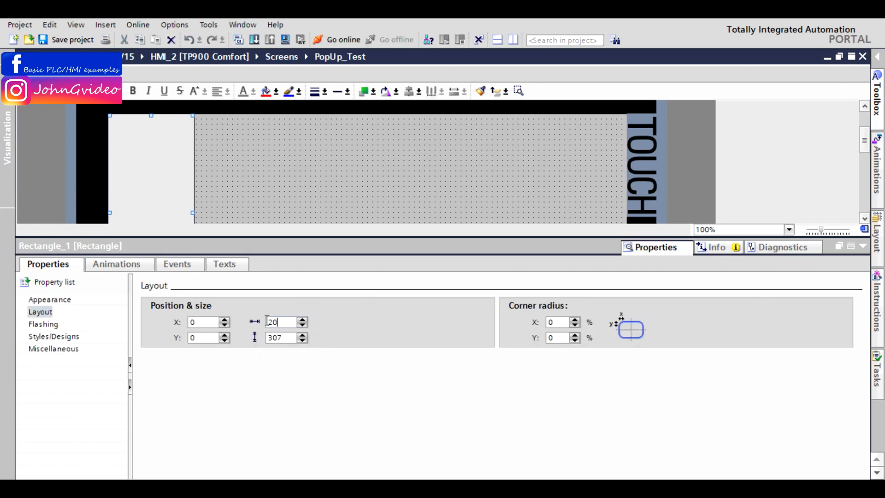
text(0)
key(Return)
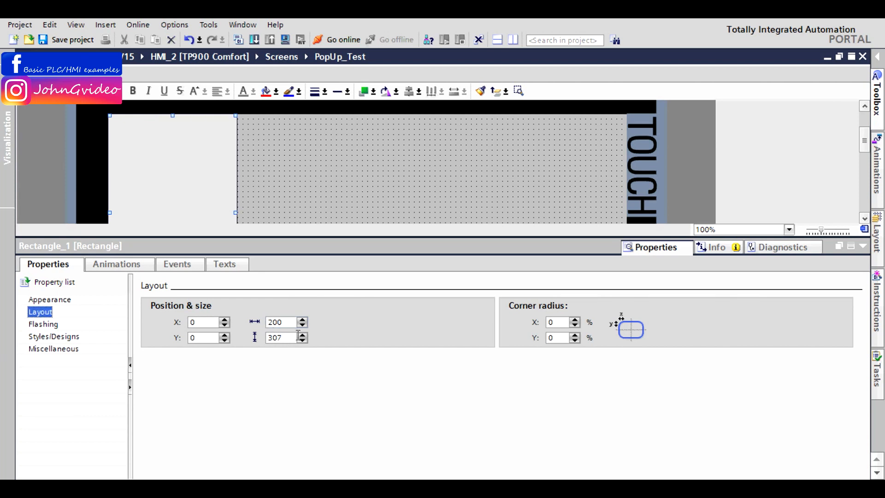
double_click(266, 337)
text(480)
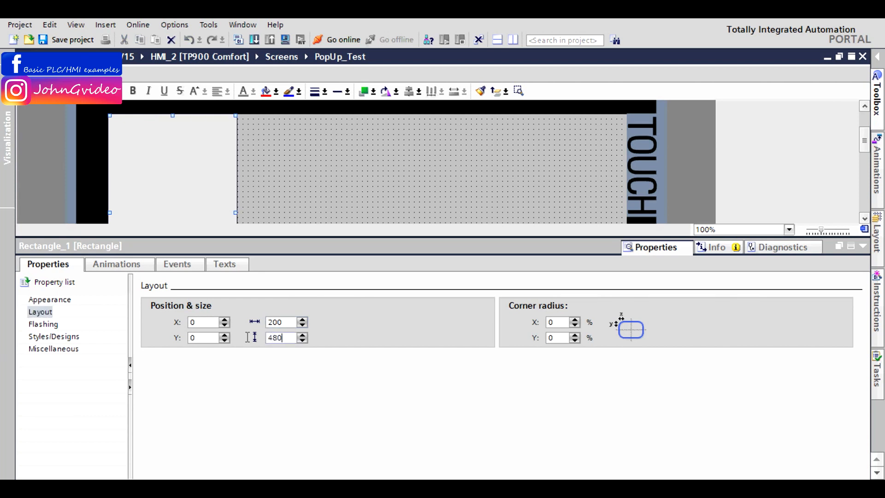
key(Return)
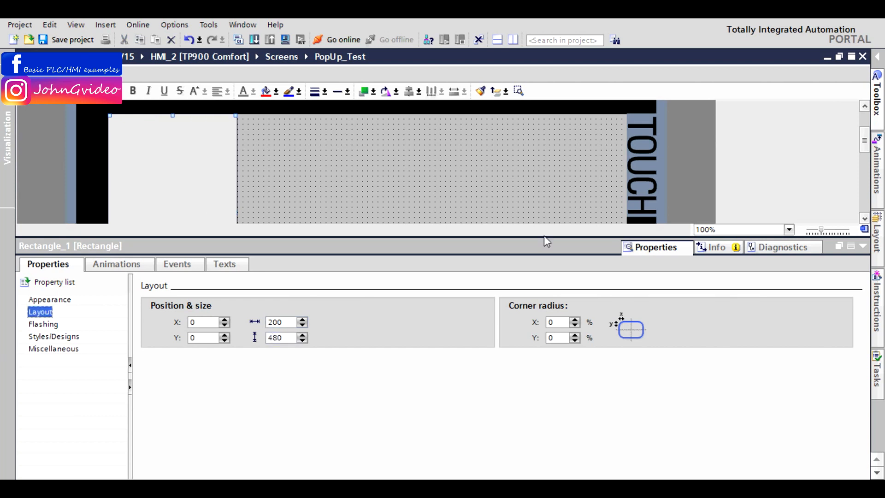
click(863, 246)
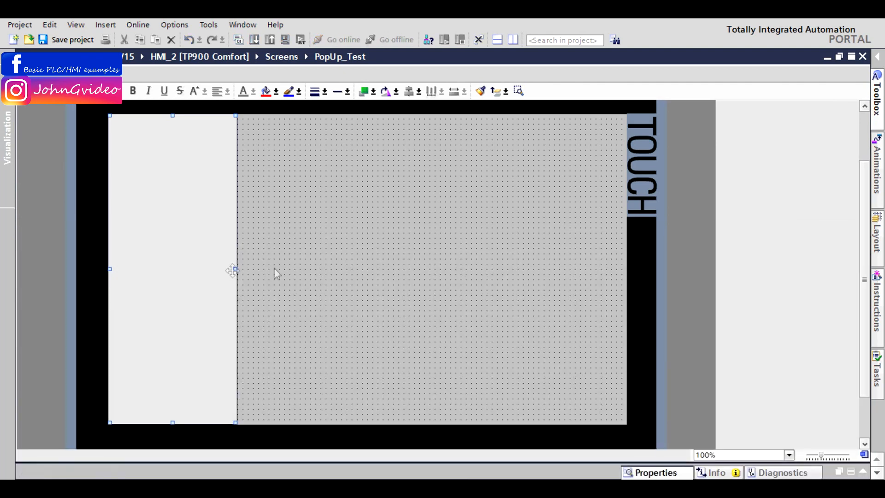
Step: Copy the rectangle, paste it and move the copy near the screen's right edge, at about X 588
right_click(201, 238)
click(220, 253)
right_click(346, 237)
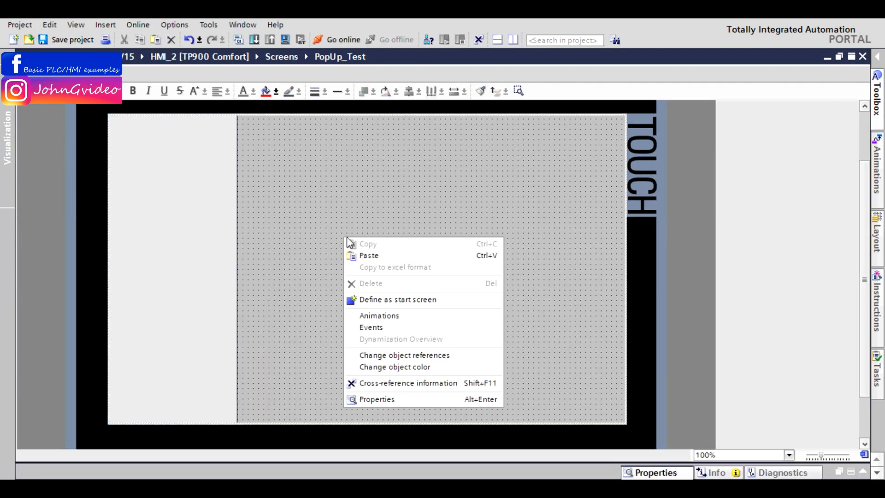
click(380, 259)
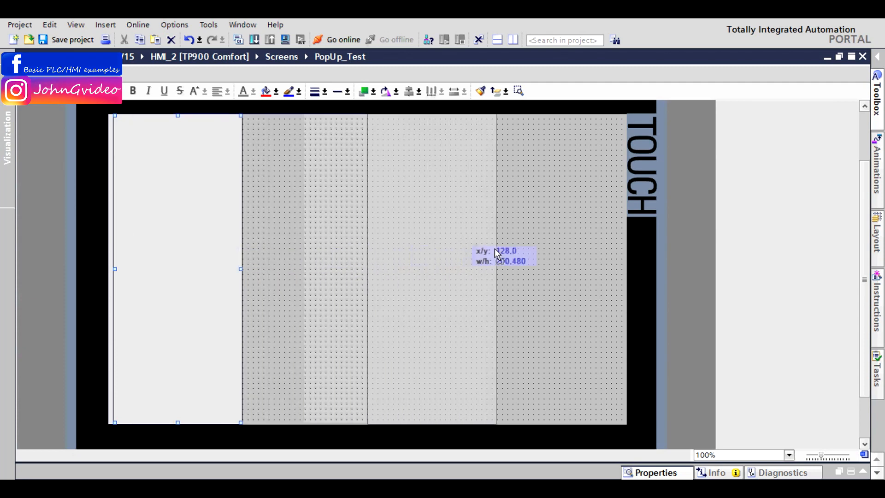
click(586, 250)
Step: Select both rectangles and align them vertically with each other
click(162, 266)
shift+click(534, 211)
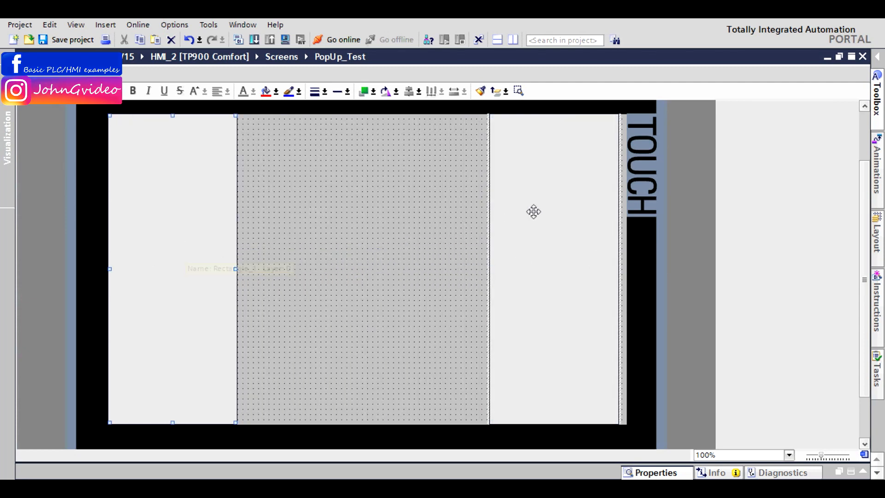
click(418, 91)
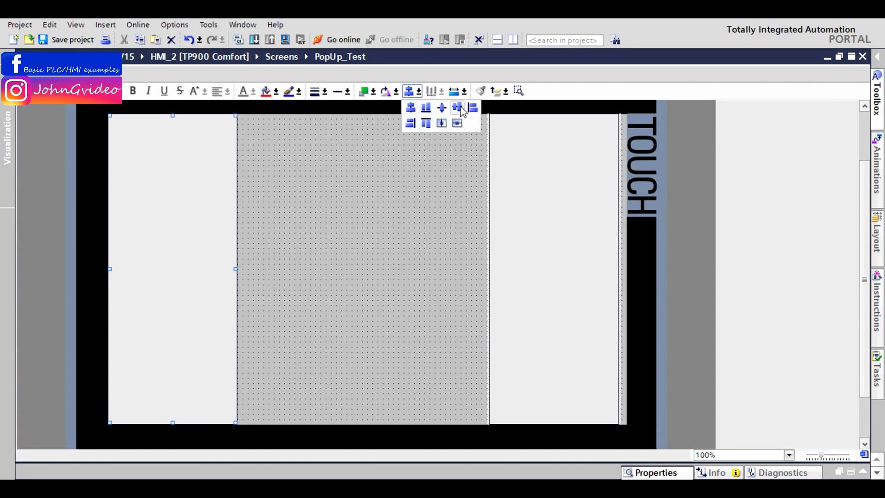
click(457, 108)
click(362, 223)
Step: Set the right-hand rectangle's X position to 600
right_click(518, 191)
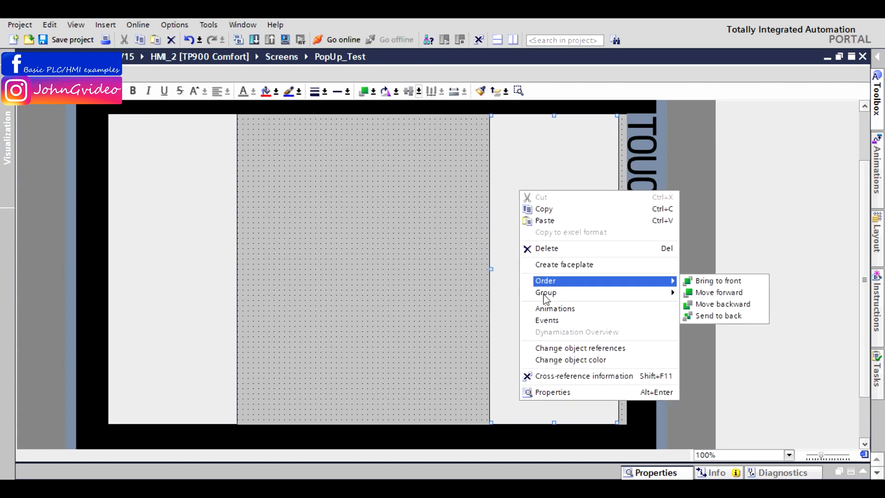
click(543, 393)
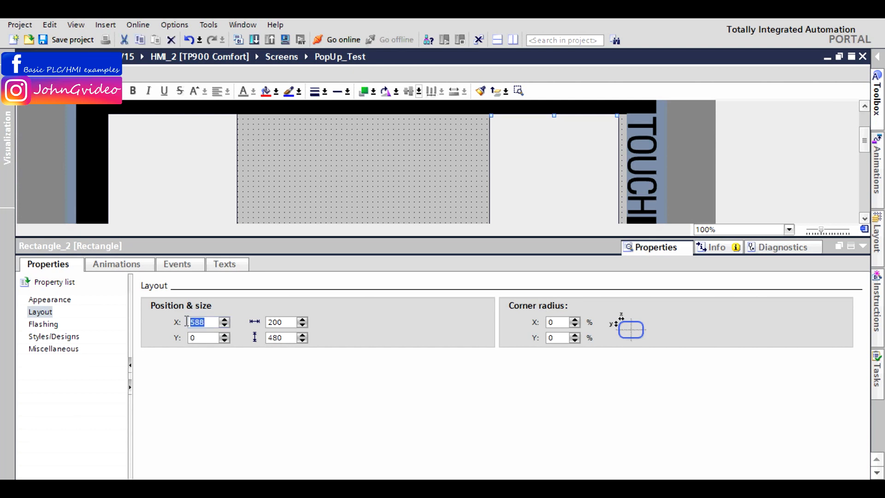
text(600)
key(Return)
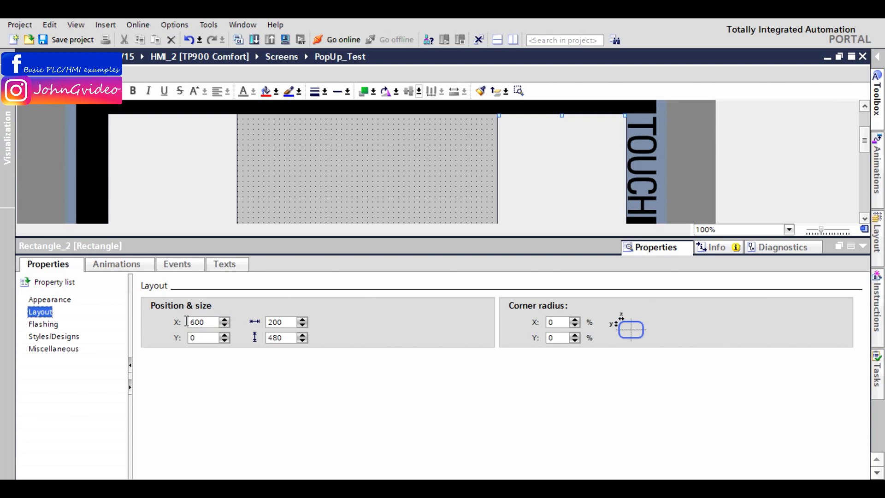
click(863, 246)
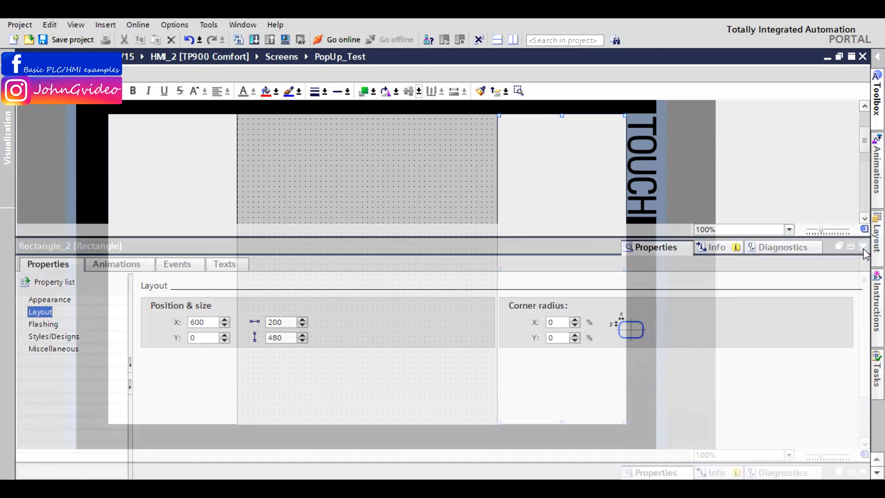
Step: Place a button about 96 by 32 on the left rectangle, at about X 27 and Y 132
click(878, 62)
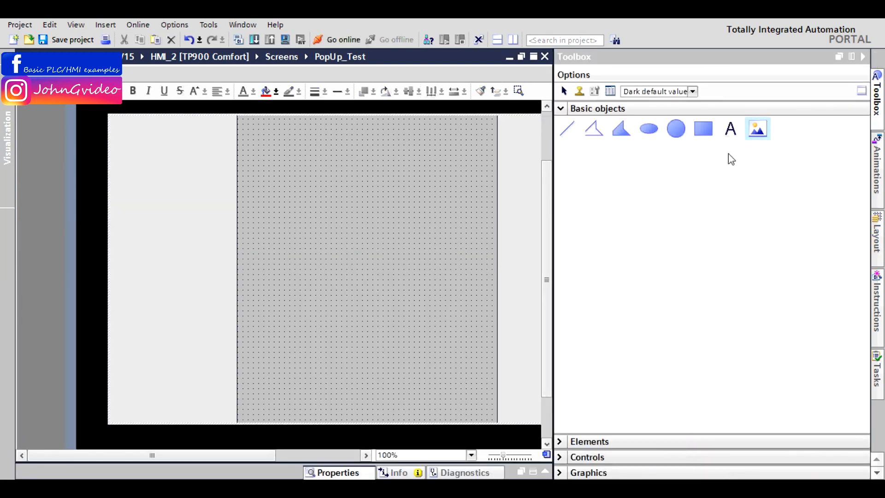
click(563, 109)
click(561, 125)
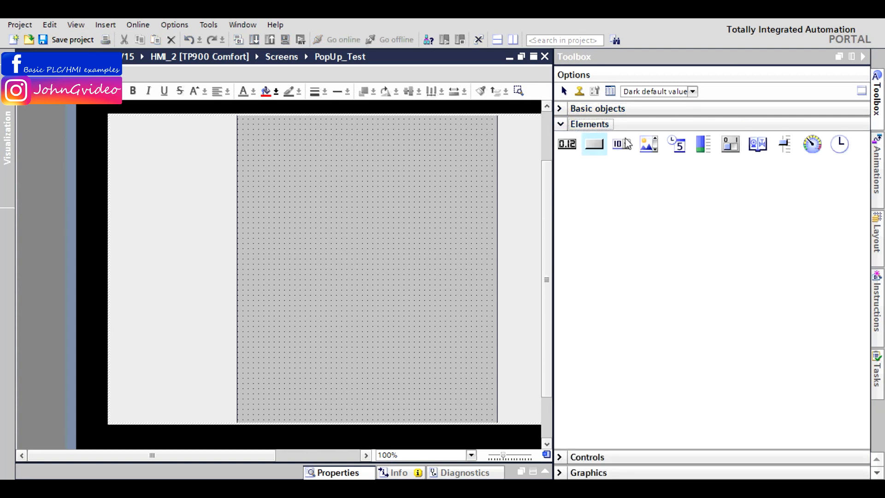
drag(596, 140, 156, 209)
click(864, 58)
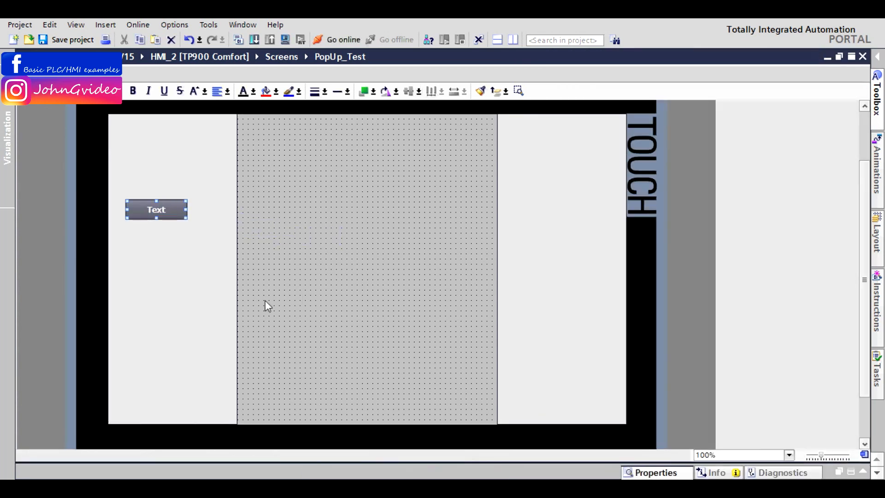
Step: Set the button's width to 160 and its height to 57 in its layout properties
right_click(173, 210)
click(220, 409)
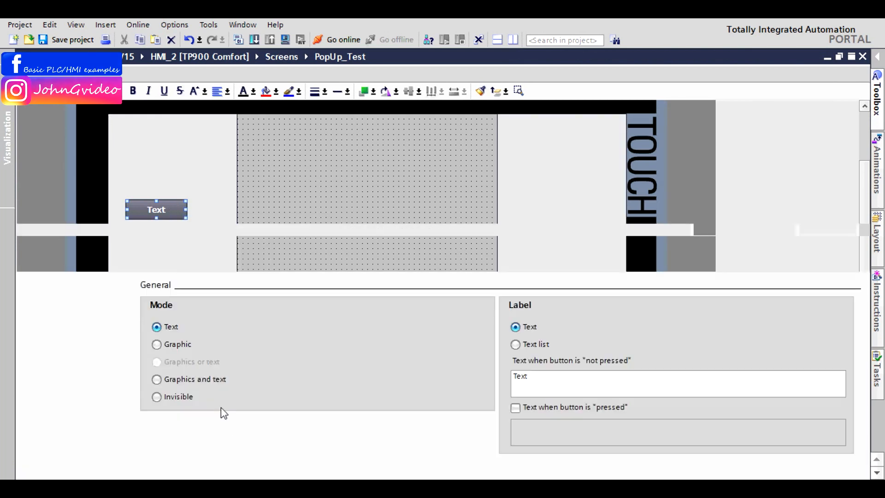
click(37, 350)
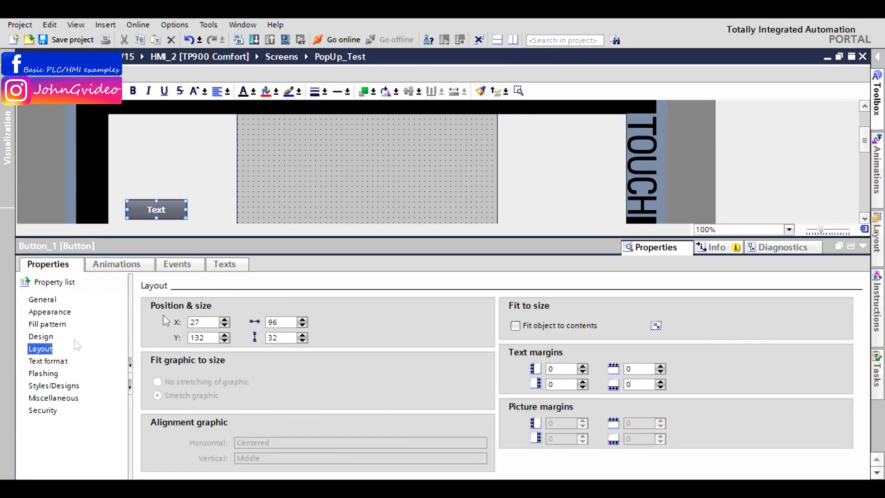
drag(296, 323, 262, 319)
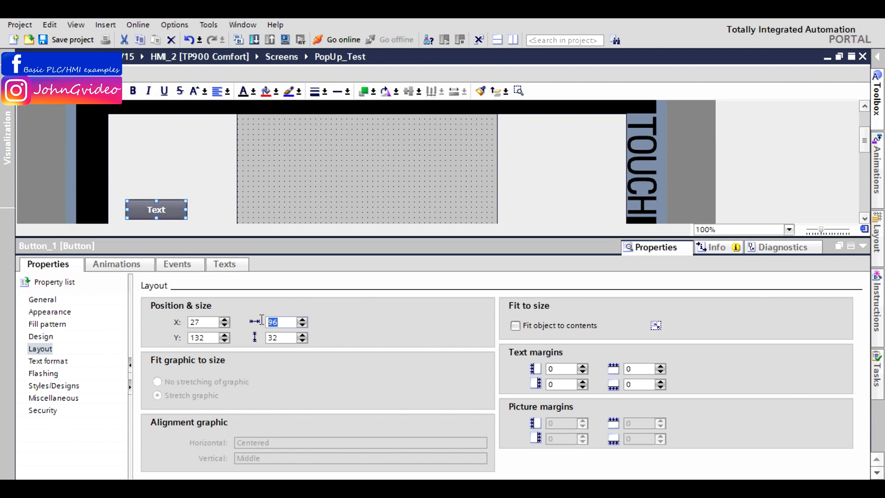
text(160)
key(Tab)
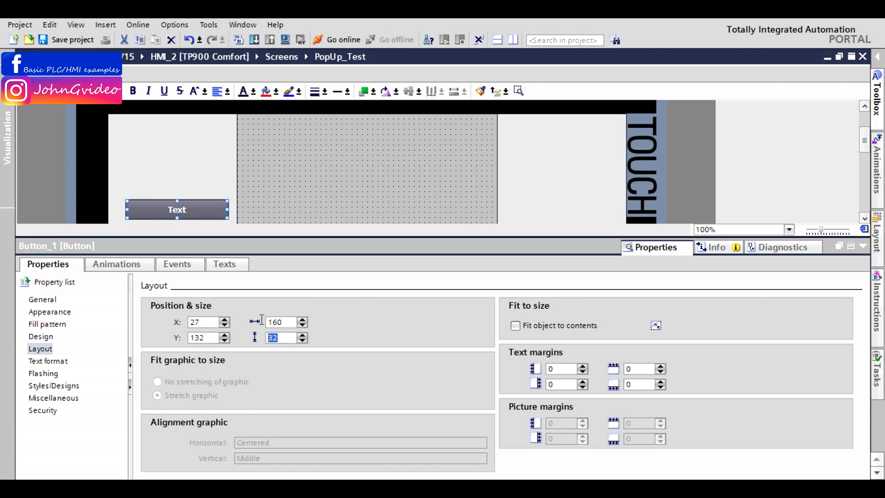
text(57)
key(Tab)
Step: Set the button's not-pressed label text to "Valve 1"
click(39, 300)
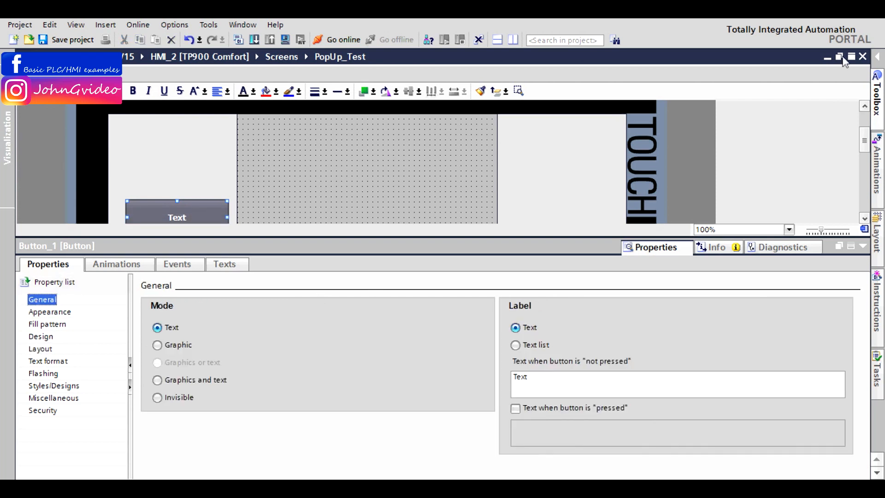
drag(865, 136, 864, 151)
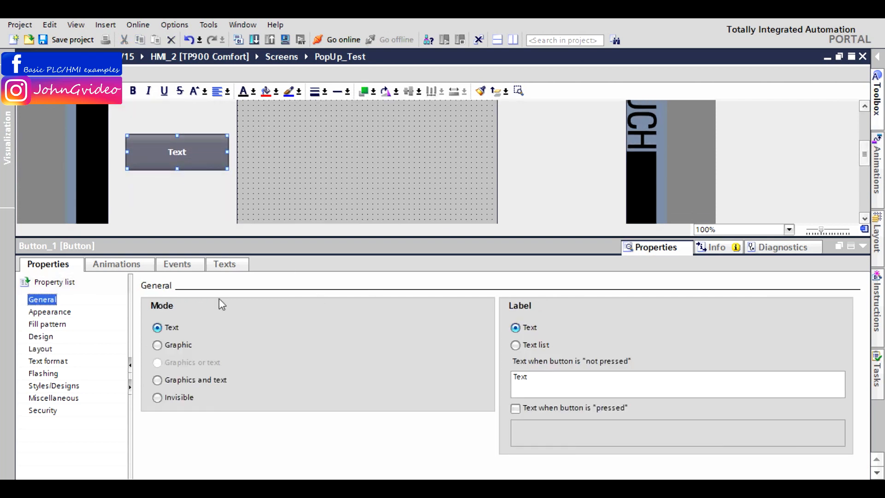
click(536, 380)
key(ctrl+a)
text(Va)
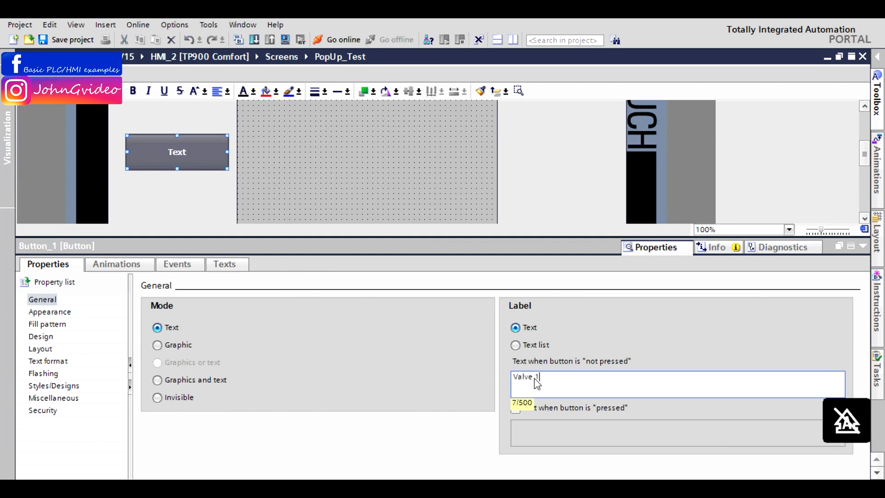
click(349, 173)
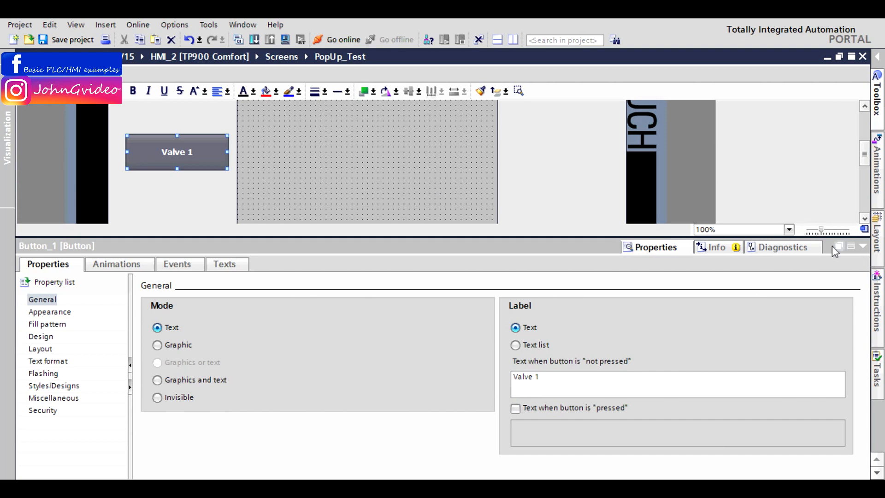
Step: Copy the button's English Text OFF entry, "Valve 1", into its Slovak Text OFF entry
click(219, 266)
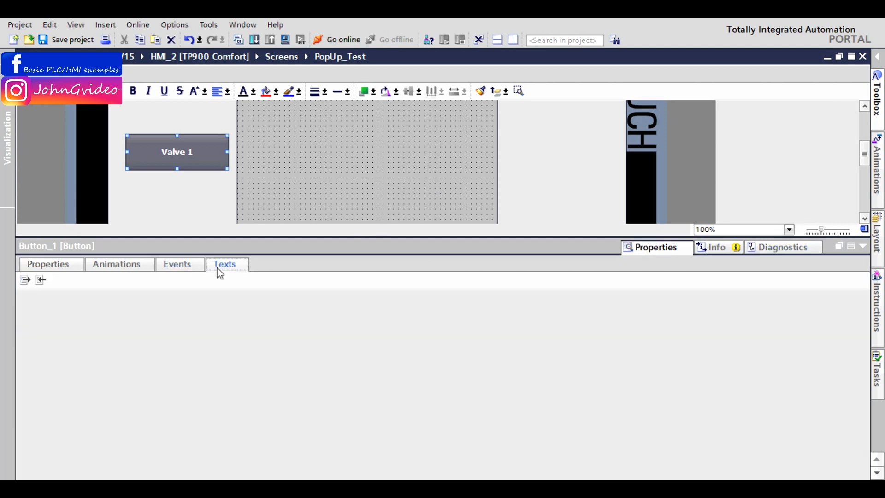
double_click(188, 321)
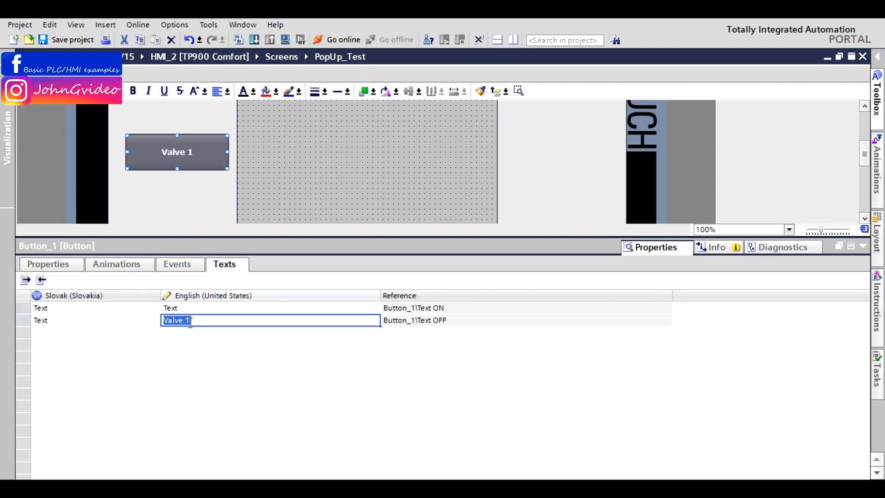
double_click(133, 322)
text(v)
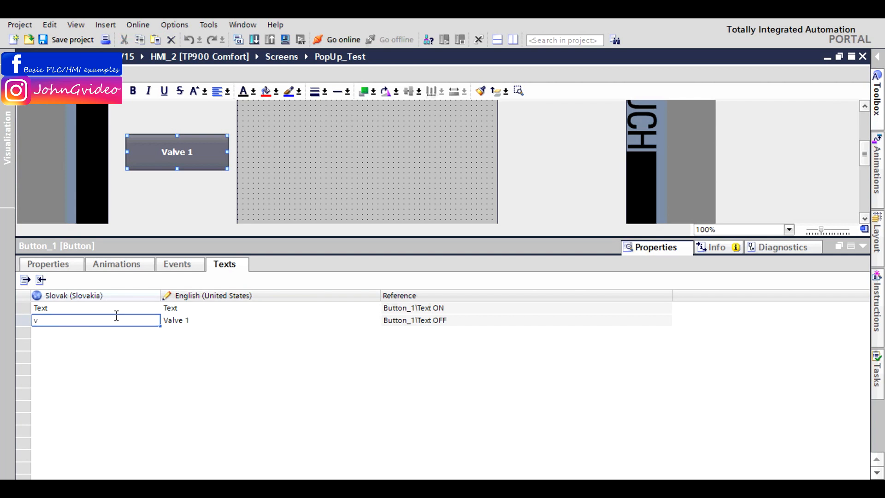
click(204, 318)
click(205, 318)
right_click(196, 318)
click(192, 335)
double_click(136, 321)
right_click(138, 321)
click(159, 350)
Step: Paste "Valve 1" into the button's Slovak and English Text ON entries
click(116, 307)
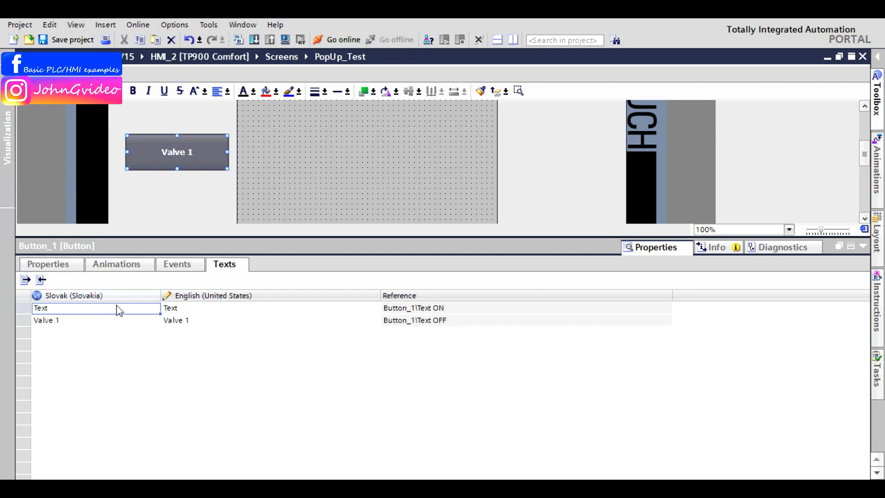
double_click(119, 308)
right_click(120, 309)
click(141, 337)
double_click(175, 309)
right_click(176, 312)
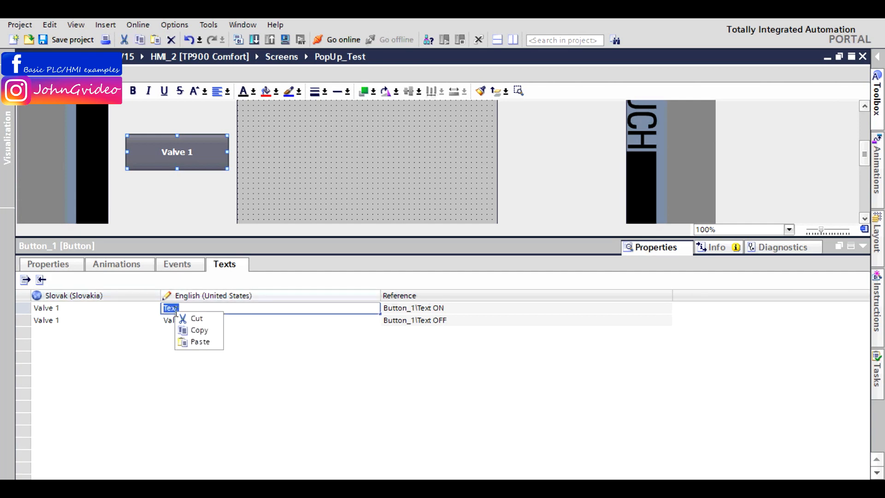
click(200, 341)
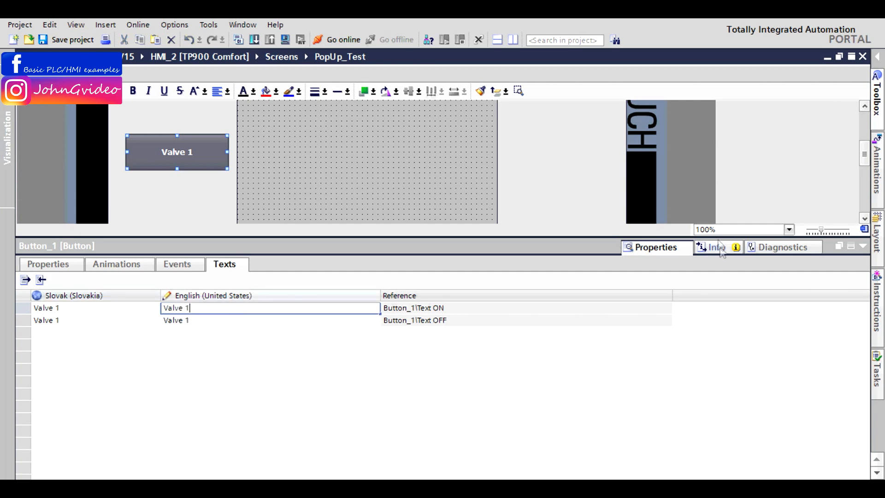
click(862, 247)
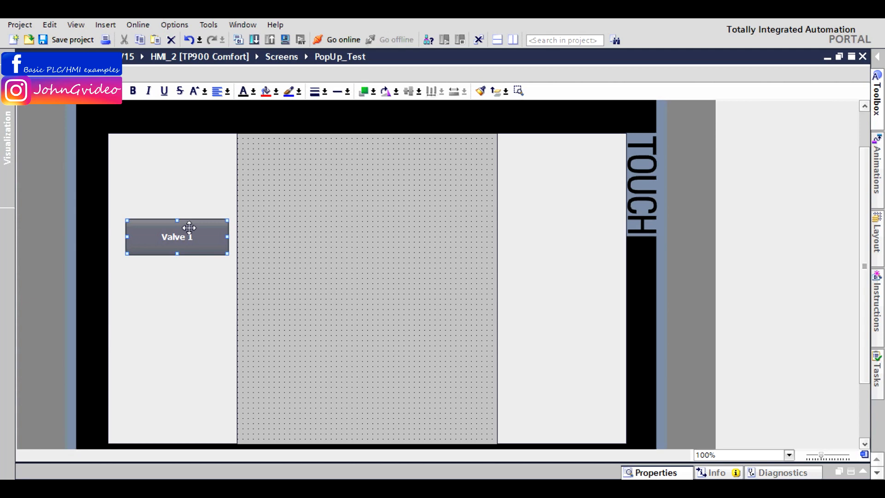
Step: Copy the Valve 1 button and place the copy below it on the left rectangle
right_click(187, 229)
click(237, 251)
right_click(275, 253)
click(293, 271)
drag(202, 242, 194, 302)
Step: Paste two more copies of the button and place them one above the other on the right rectangle
right_click(341, 267)
click(361, 285)
drag(177, 346, 563, 228)
click(450, 254)
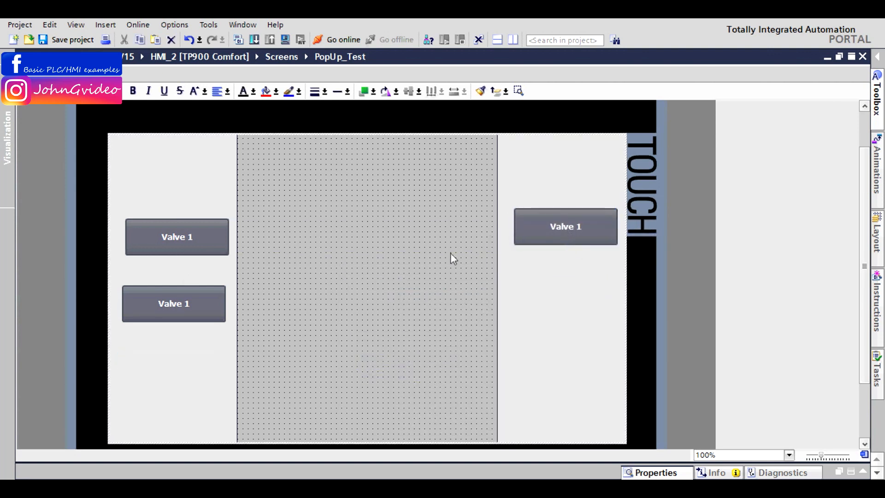
right_click(450, 254)
click(470, 274)
drag(566, 169, 557, 312)
Step: Move both left-hand buttons up slightly and centre them horizontally on the left rectangle
drag(172, 239, 167, 211)
click(169, 287)
drag(169, 282, 166, 251)
click(170, 172)
ctrl+click(181, 212)
ctrl+click(180, 276)
click(418, 93)
click(412, 111)
click(355, 245)
Step: Move the right-hand buttons up level with the left ones and centre them horizontally on the right rectangle
drag(560, 245, 561, 214)
drag(556, 287, 556, 266)
click(561, 324)
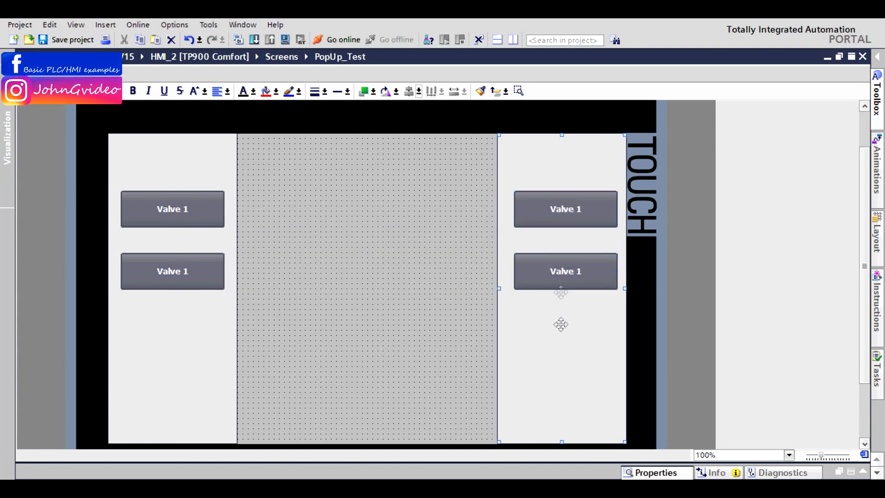
shift+click(554, 199)
shift+click(557, 270)
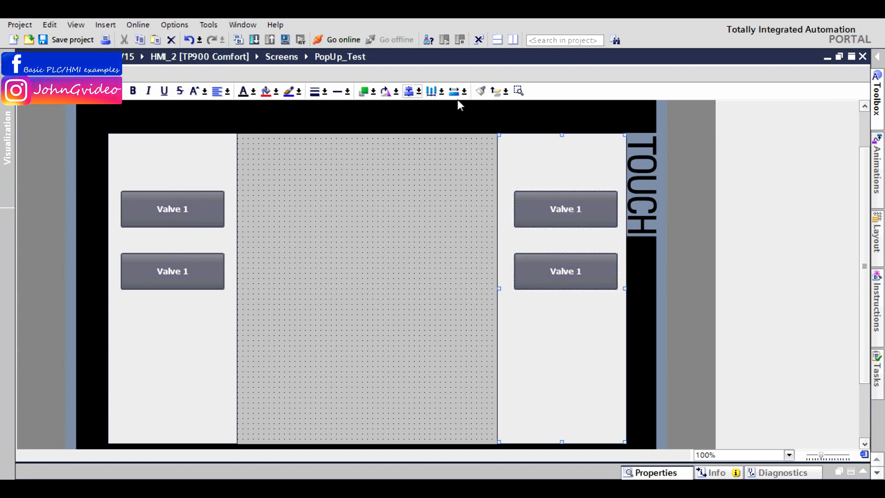
click(409, 91)
click(390, 216)
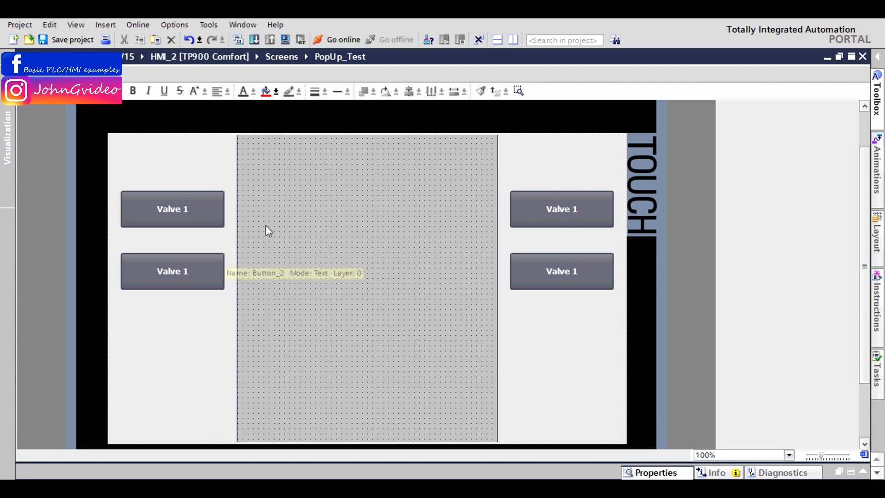
Step: Select the upper button on the left rectangle
click(186, 209)
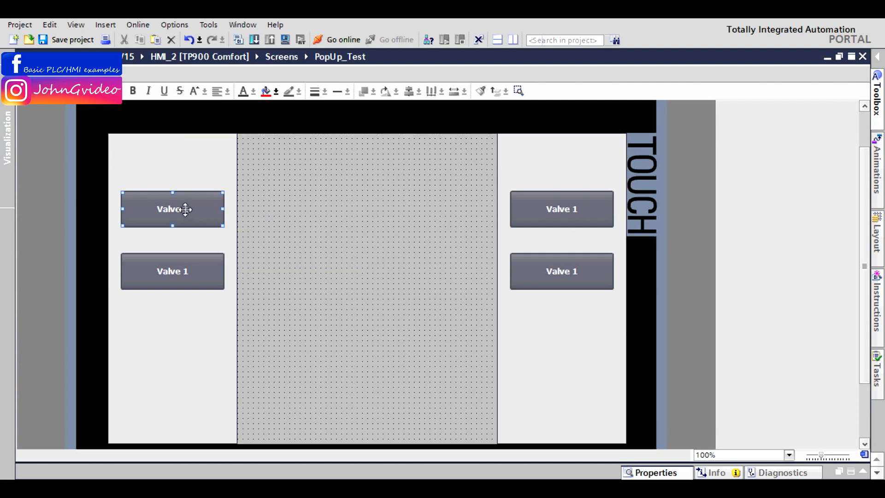
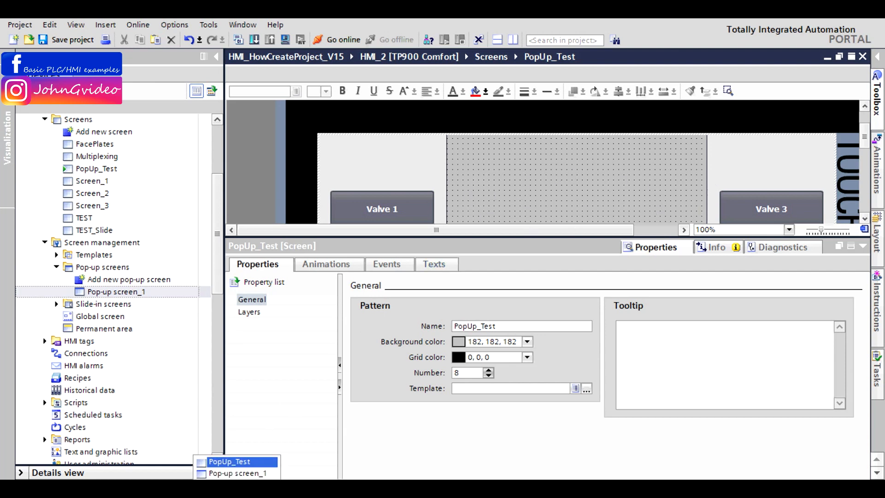
Step: Switch to Pop-up screen_1 and set its background color to blue (0, 0, 255)
click(240, 473)
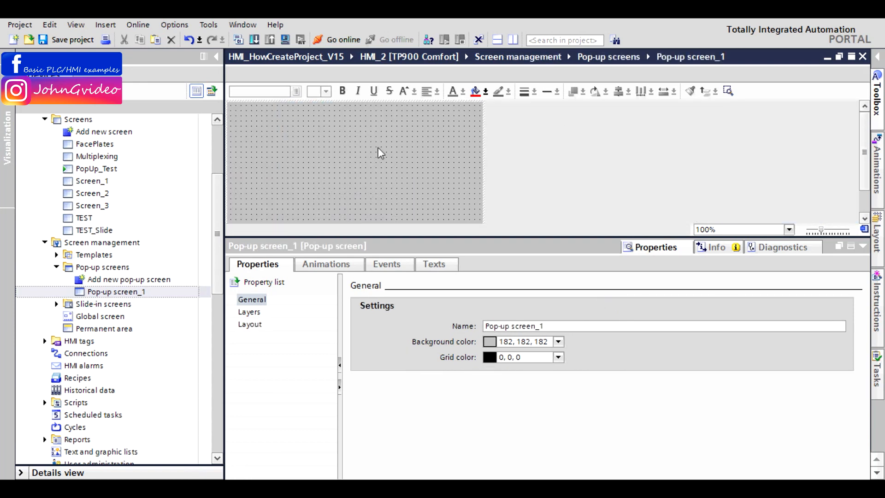
click(558, 342)
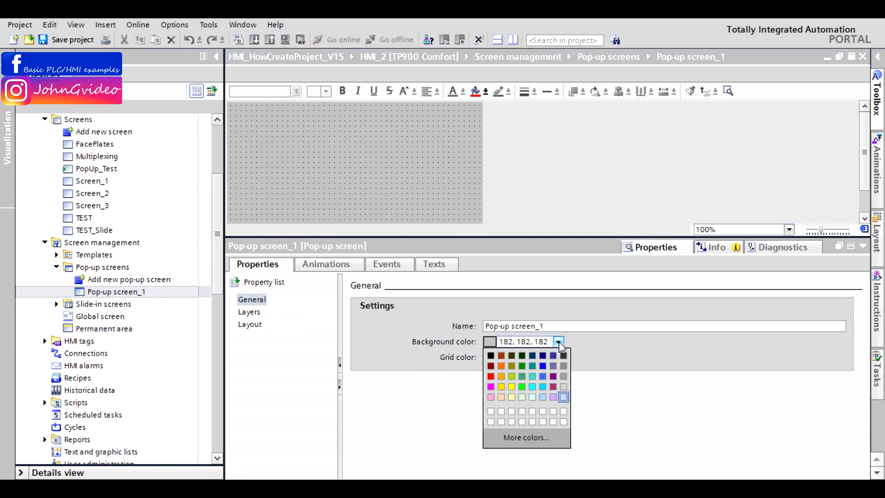
click(543, 366)
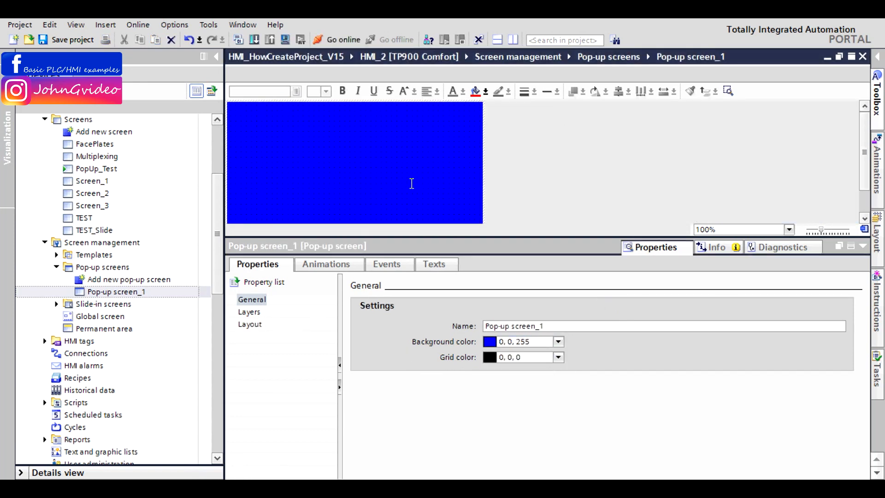
click(862, 245)
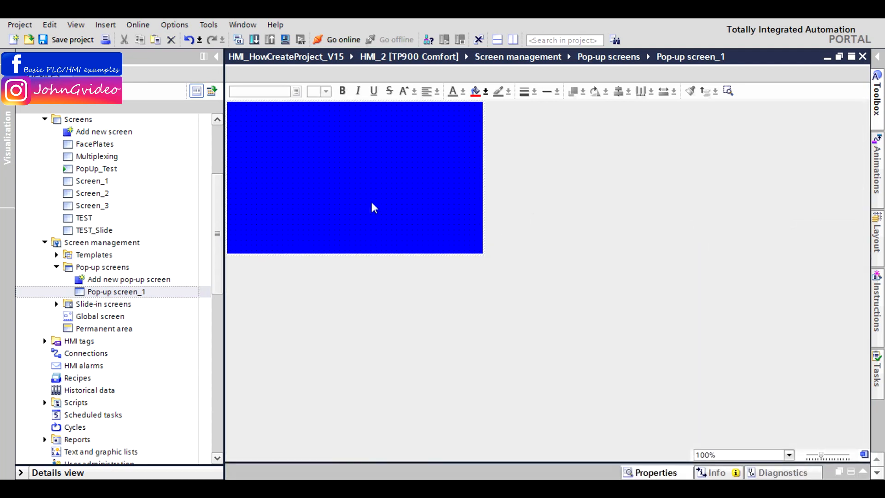
Step: Place a text field near the upper edge of the pop-up screen and open its text for editing
click(877, 56)
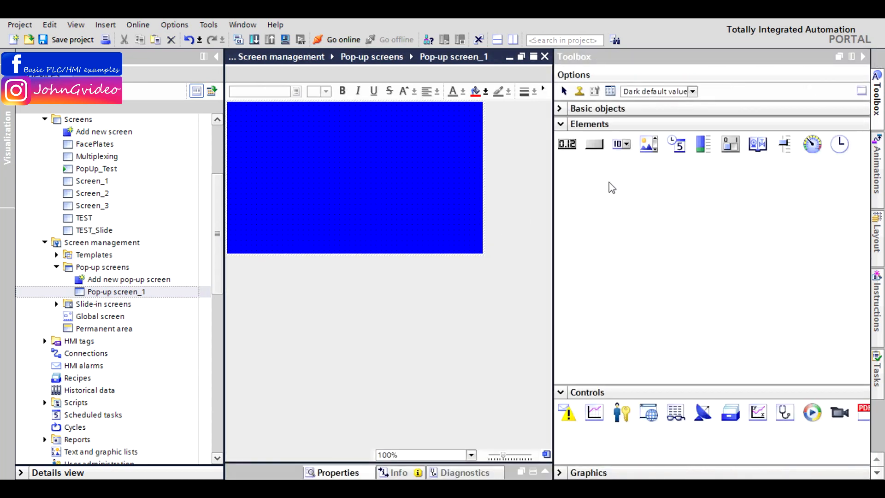
click(561, 124)
click(560, 108)
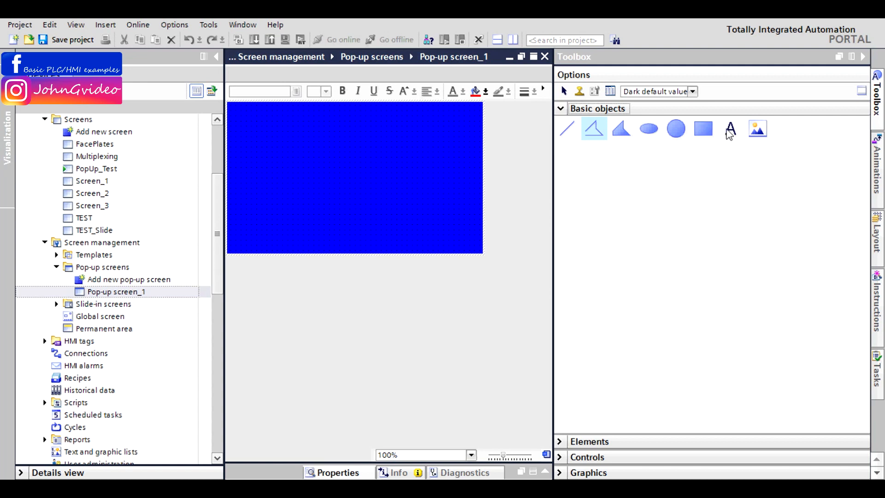
click(729, 130)
click(336, 116)
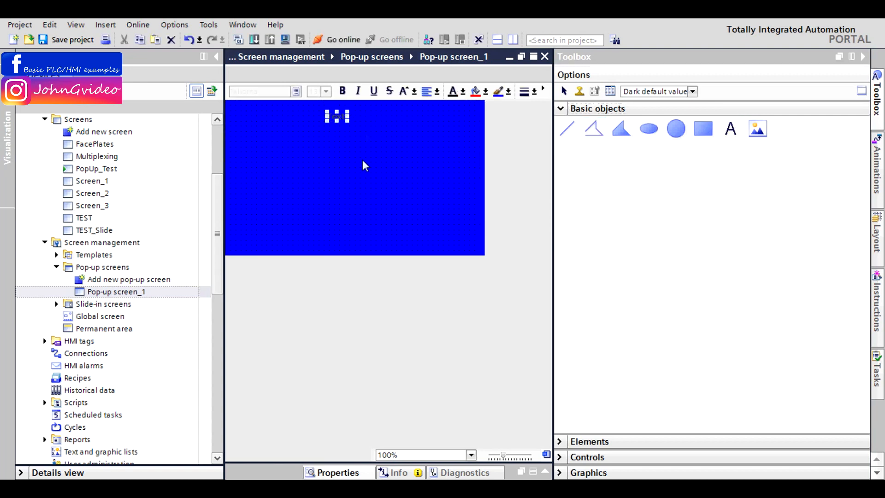
double_click(339, 116)
text(Pro)
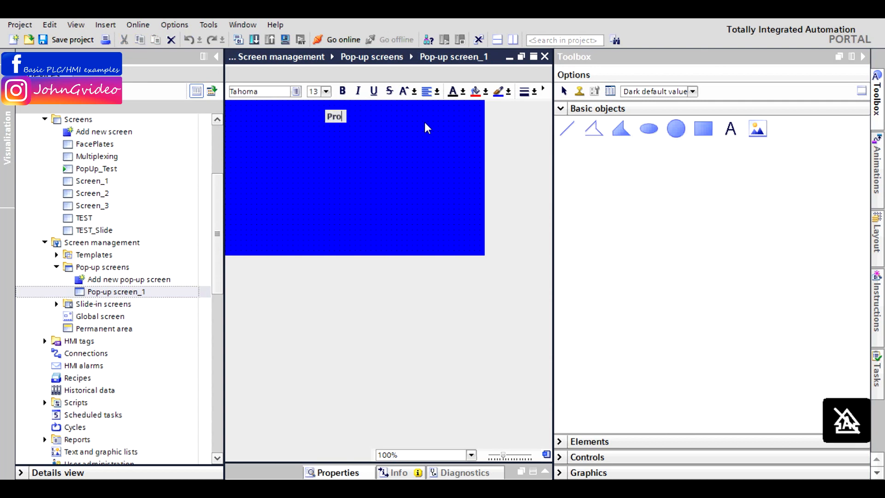
text(perties of)
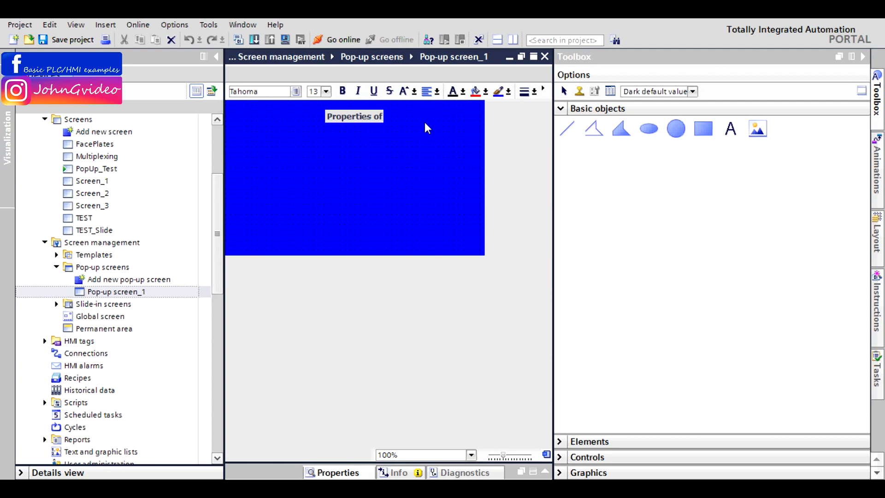
key(BackSpace)
key(BackSpace)
key(BackSpace)
key(BackSpace)
key(BackSpace)
key(BackSpace)
key(BackSpace)
key(BackSpace)
key(BackSpace)
key(BackSpace)
key(BackSpace)
key(BackSpace)
key(BackSpace)
Step: Set the text field's content to "Options of Valve 1"
text(Optio)
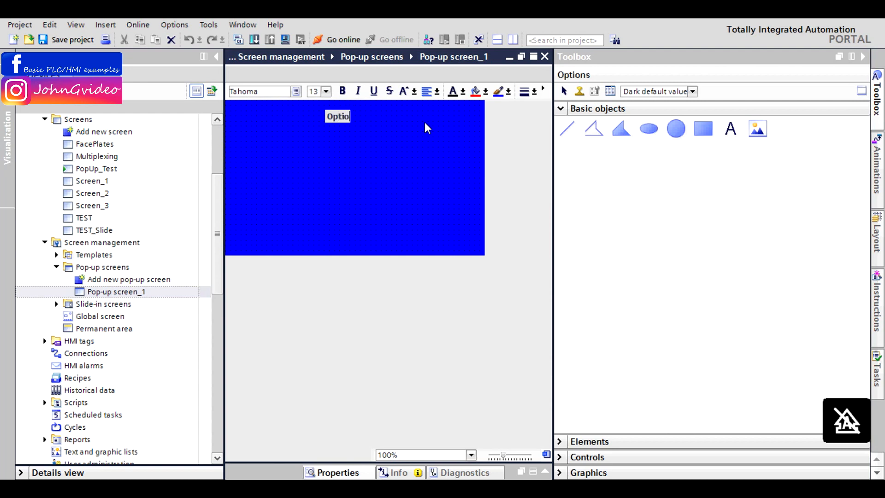
text(ns of Vav)
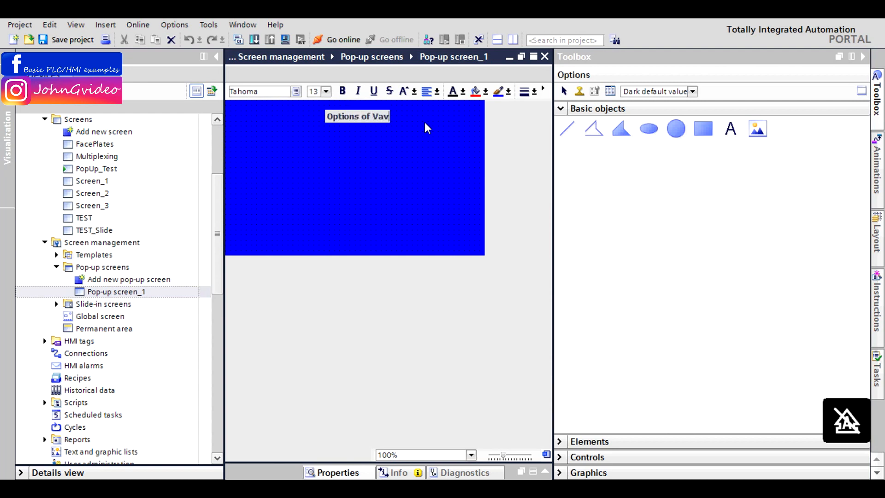
key(BackSpace)
text(lve 1)
click(419, 143)
Step: Set the "Options of Valve 1" text field's font size to 15 px and its horizontal alignment to Centered
right_click(378, 117)
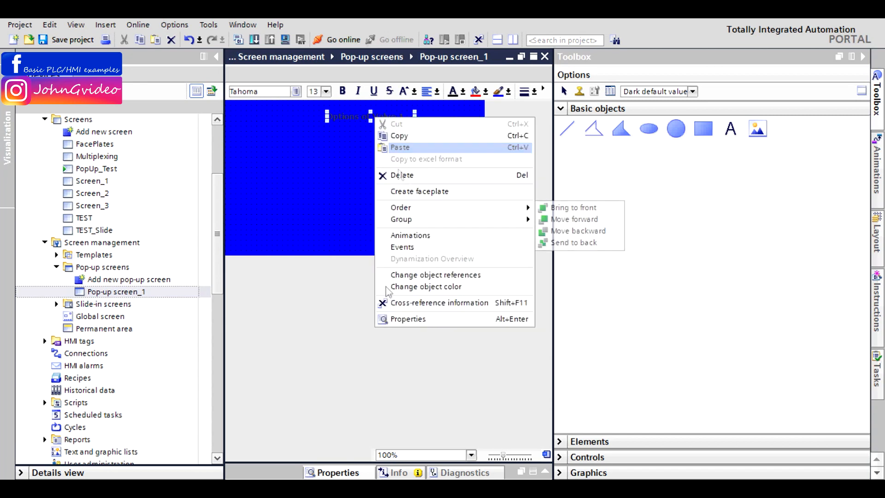
click(409, 319)
click(258, 335)
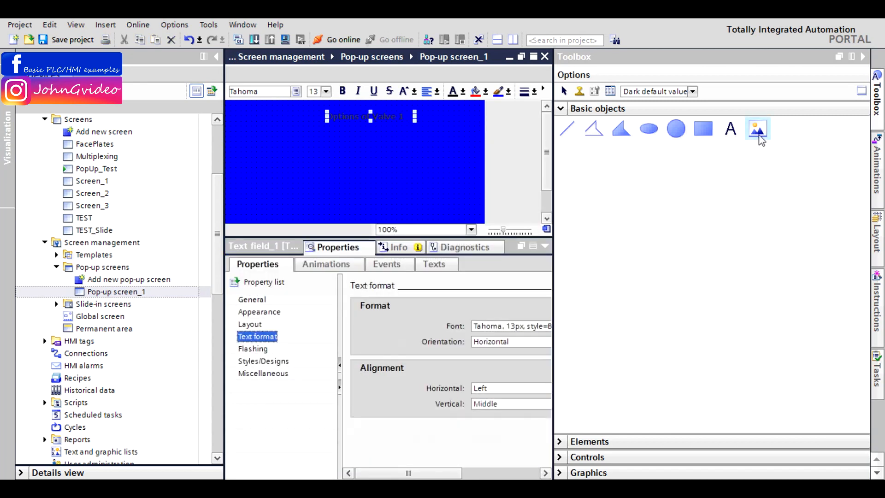
click(862, 57)
drag(515, 325, 507, 324)
text(15)
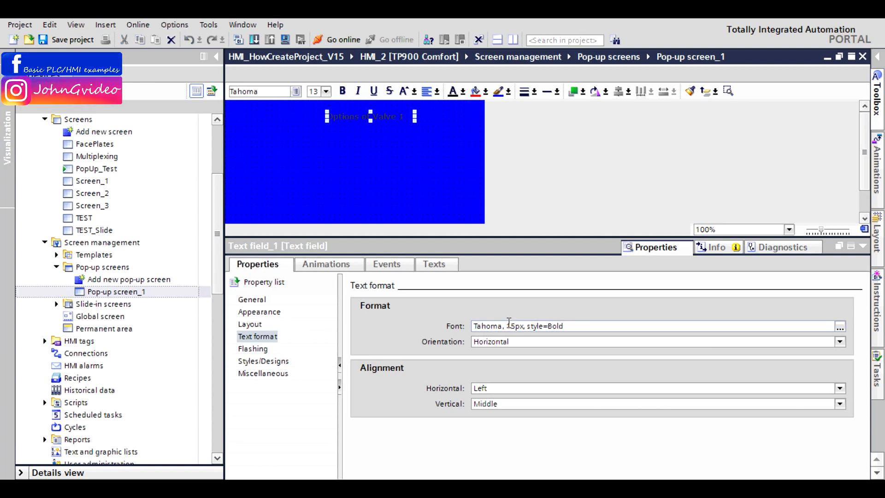
click(490, 390)
click(489, 411)
Step: Move the title text field against the upper edge of the pop-up screen, centred between its sides, and save the project
click(374, 142)
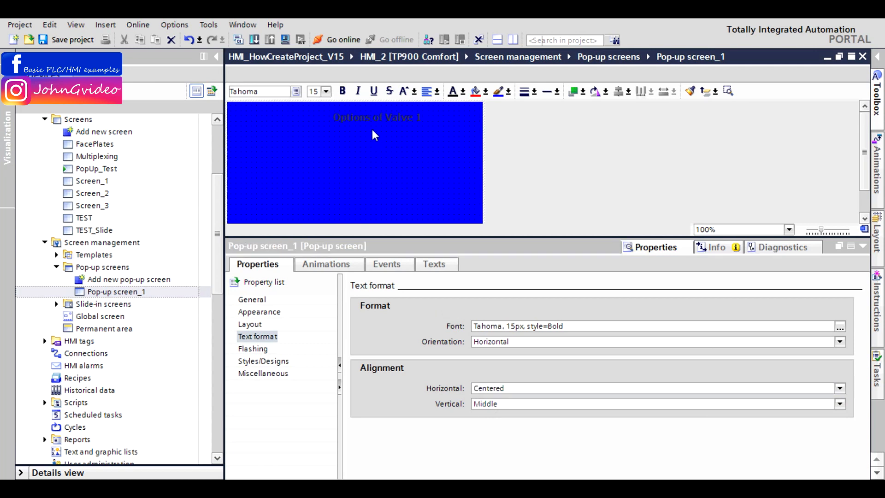
drag(389, 118, 356, 111)
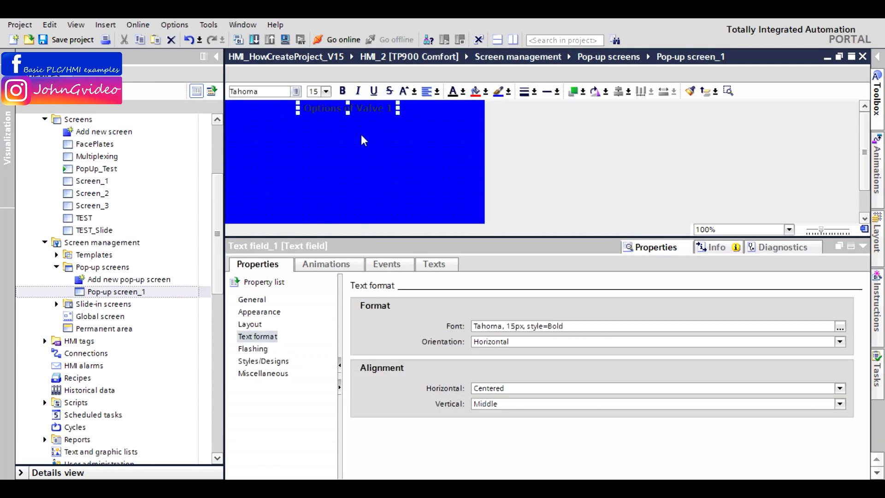
click(363, 136)
click(52, 41)
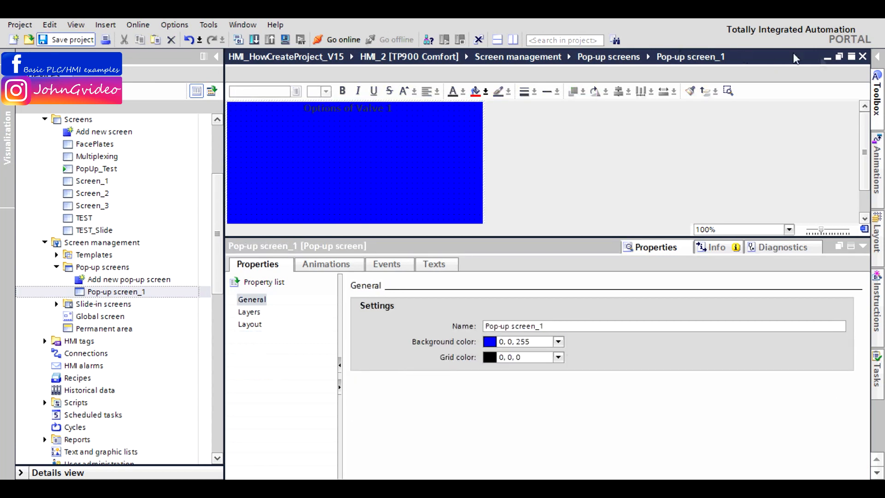
Step: Close the pop-up screen and add the ShowPopupScreen function to the Release event of the Valve 1 button on PopUp_Test
click(862, 57)
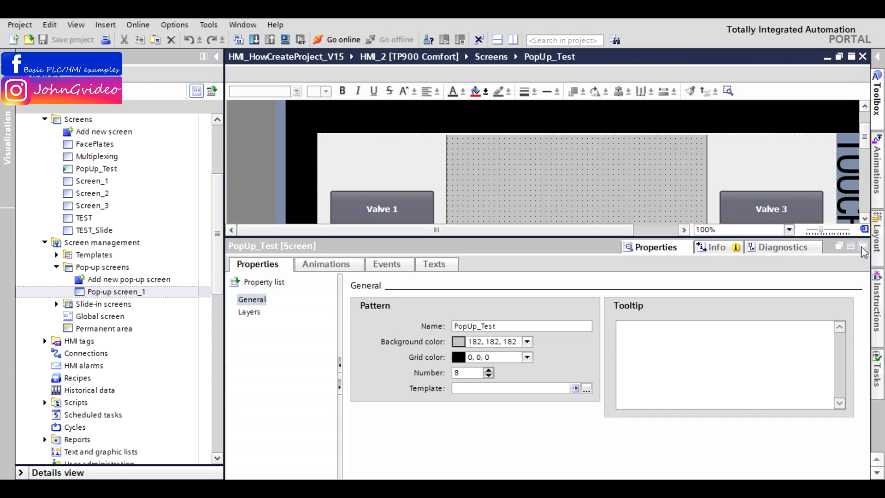
click(863, 246)
right_click(398, 214)
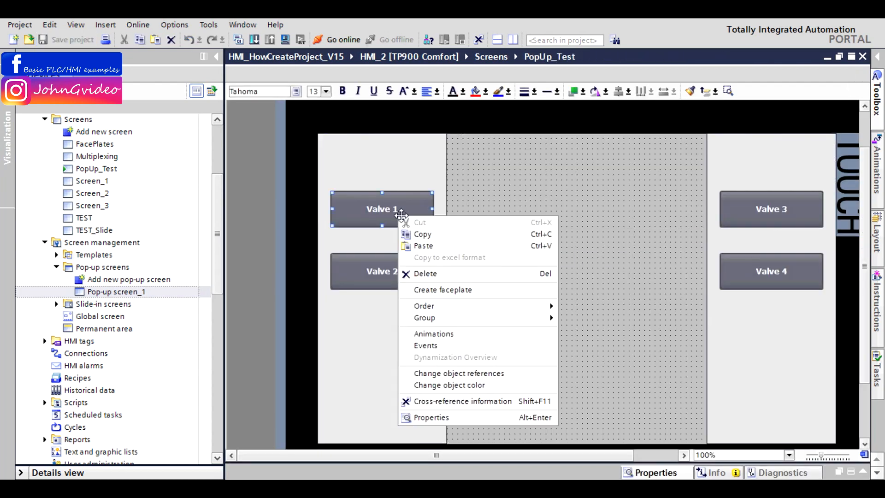
click(433, 346)
drag(864, 136, 866, 145)
click(263, 325)
click(399, 313)
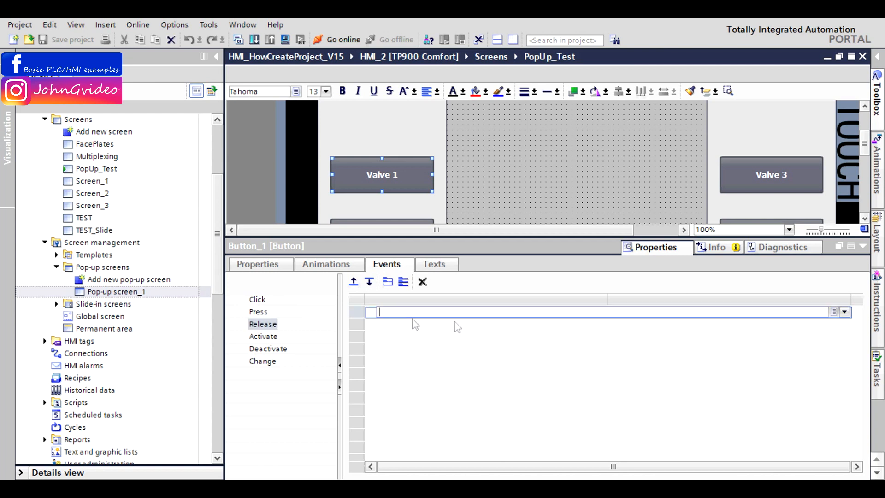
text(show)
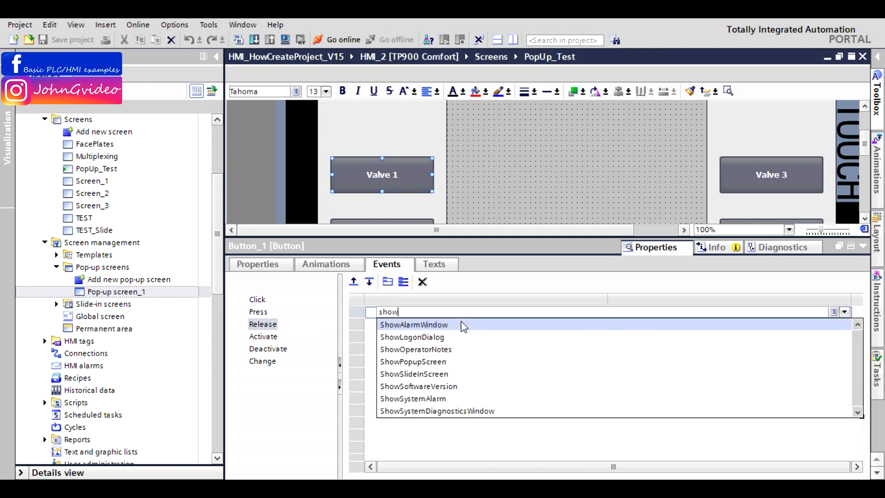
click(437, 363)
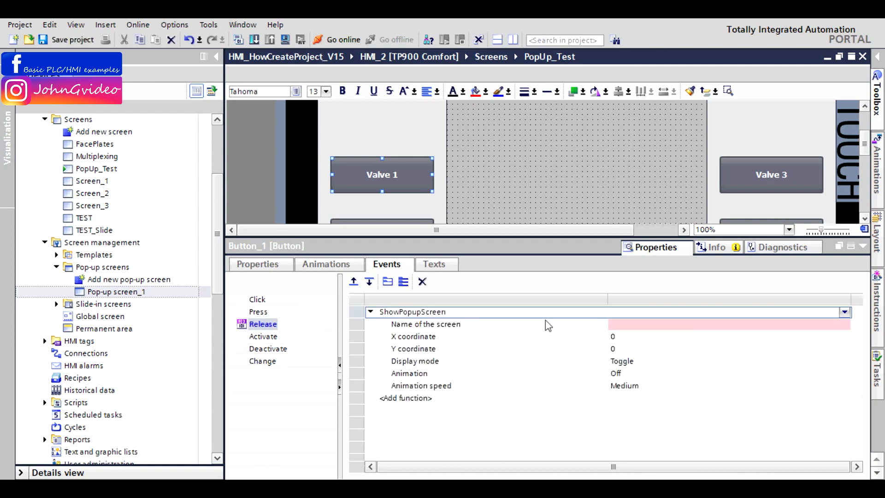
Step: Rename Pop-up screen_1 as Valve in the project tree
click(102, 294)
right_click(102, 295)
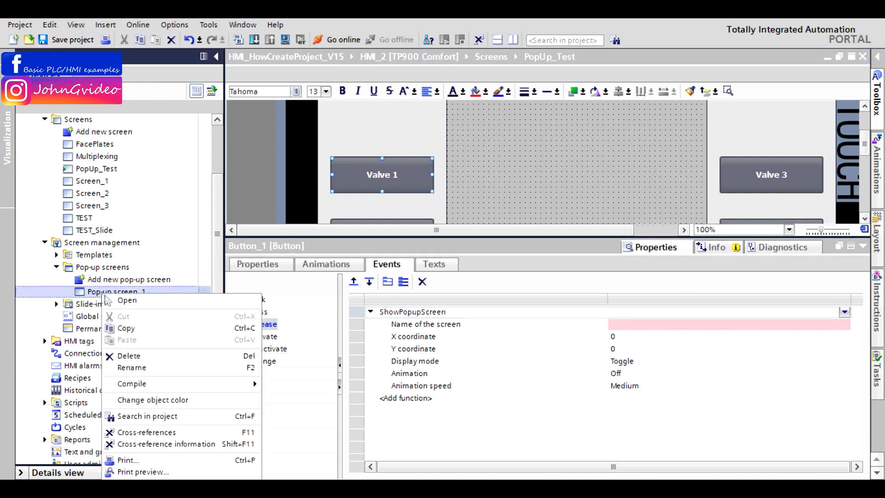
click(138, 364)
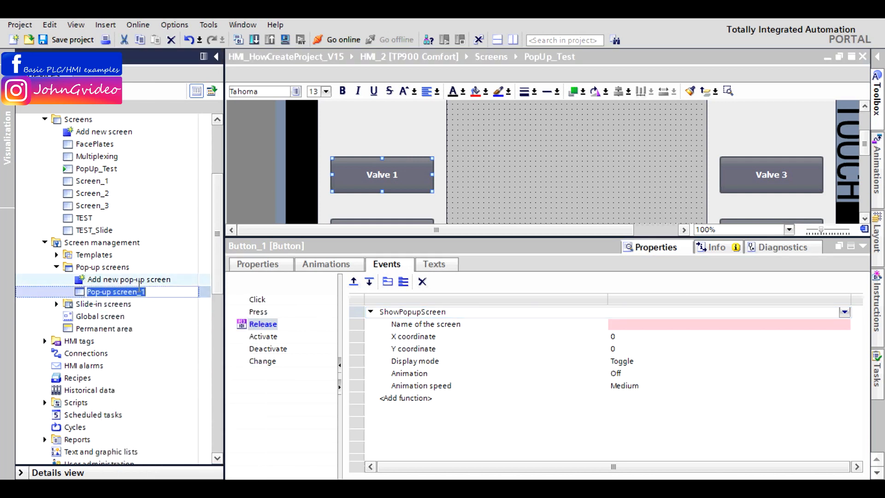
text(Valve)
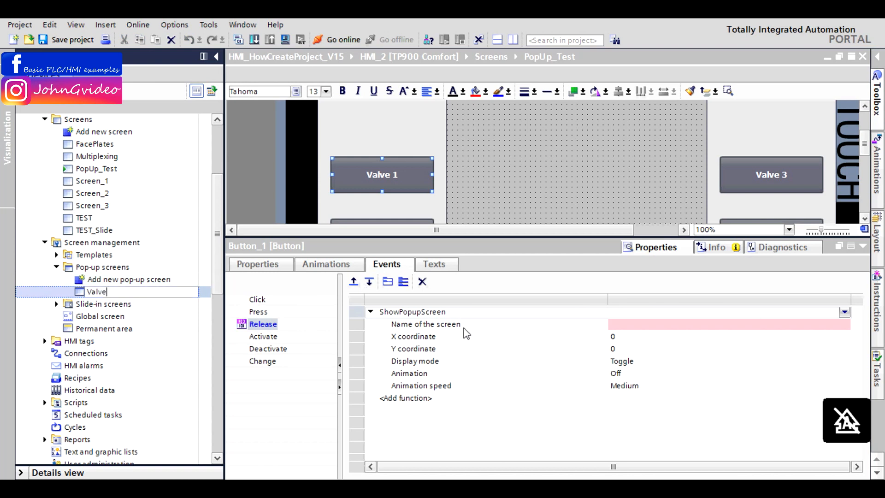
key(Return)
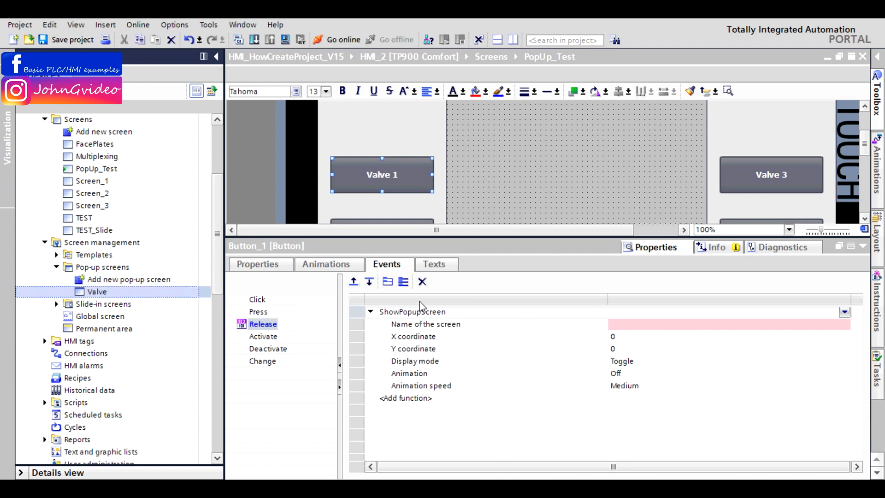
Step: Assign the Valve pop-up screen as the screen name in the ShowPopupScreen function
click(428, 328)
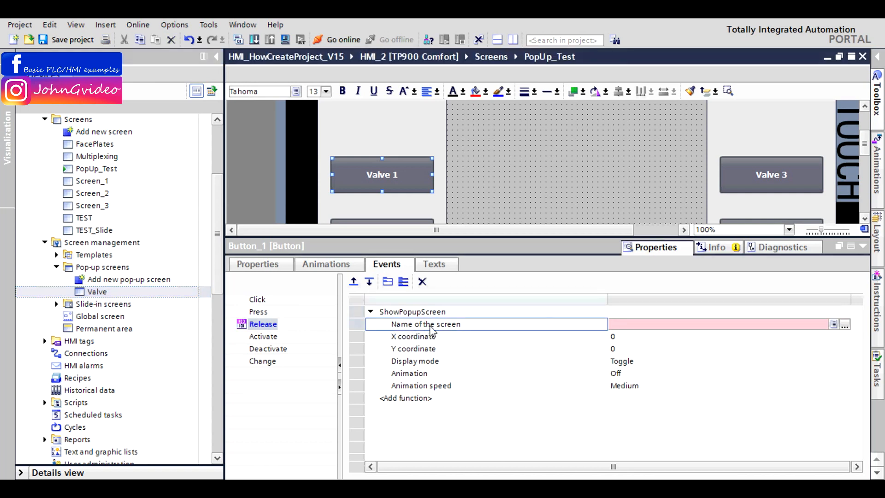
click(675, 326)
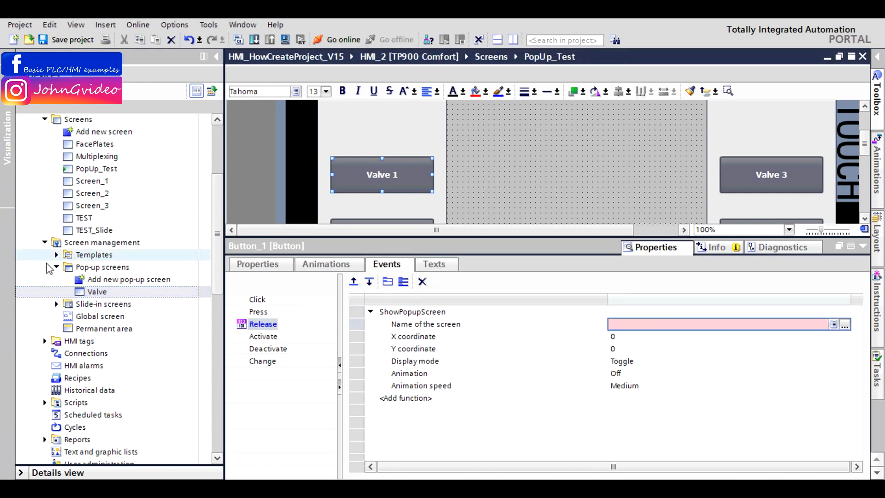
text(Valve)
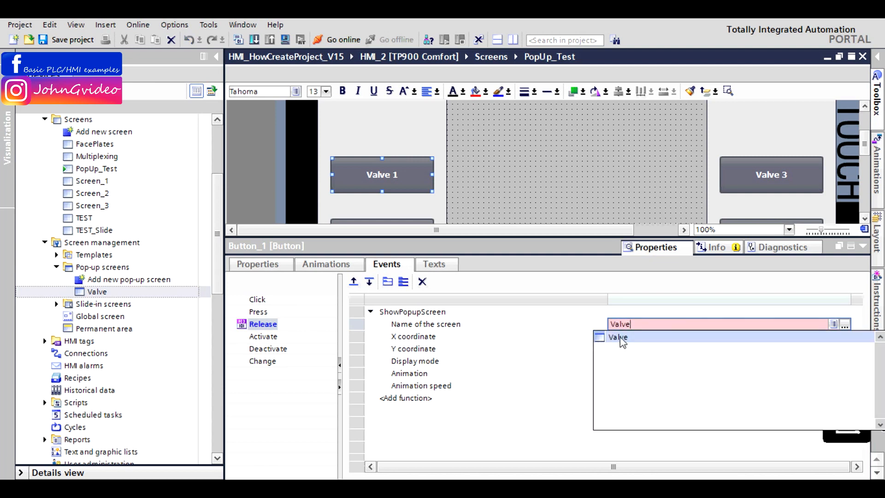
click(621, 338)
Step: Set the pop-up's X coordinate to 200 and its Y coordinate to 150
click(622, 340)
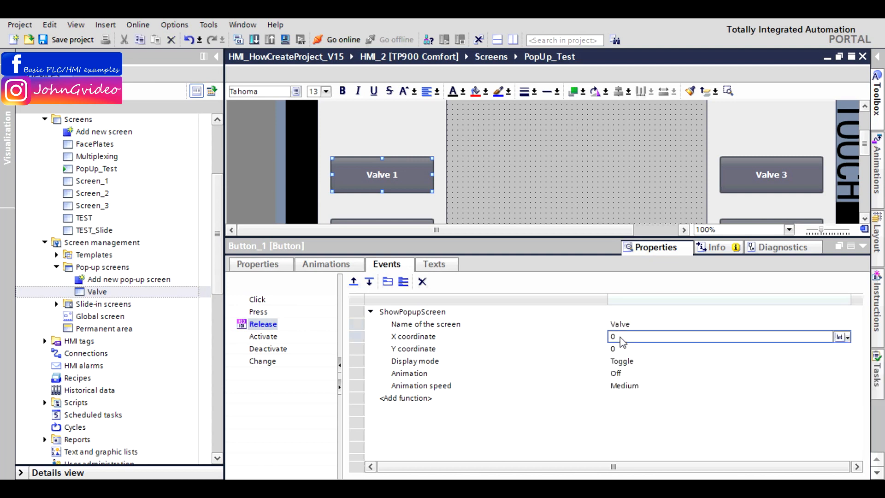
scroll(865, 146, up, 1)
scroll(865, 146, down, 2)
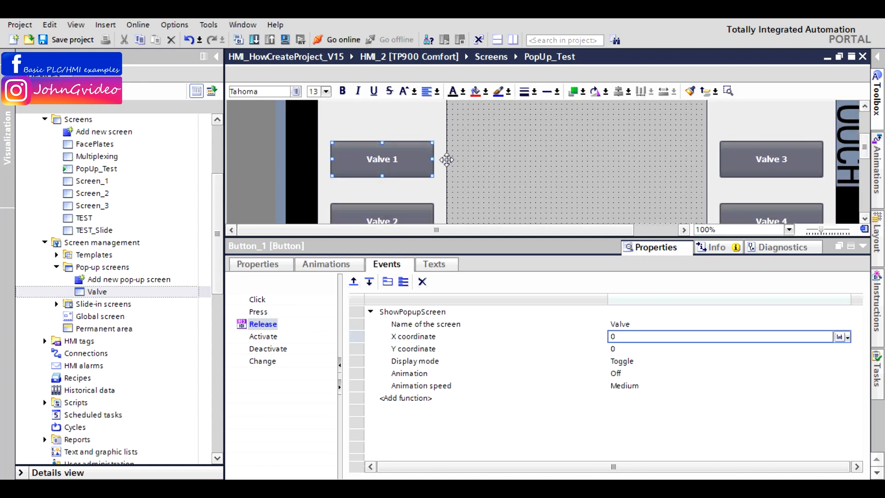
double_click(620, 338)
text(200)
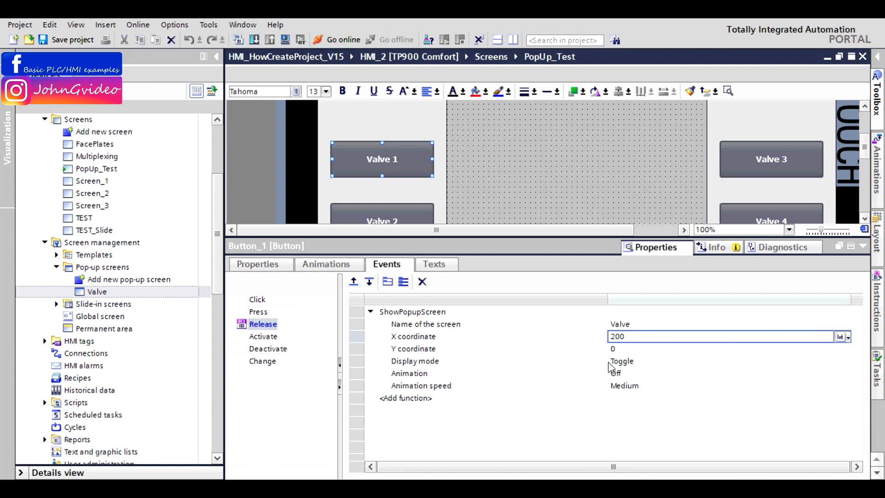
double_click(625, 348)
text(15)
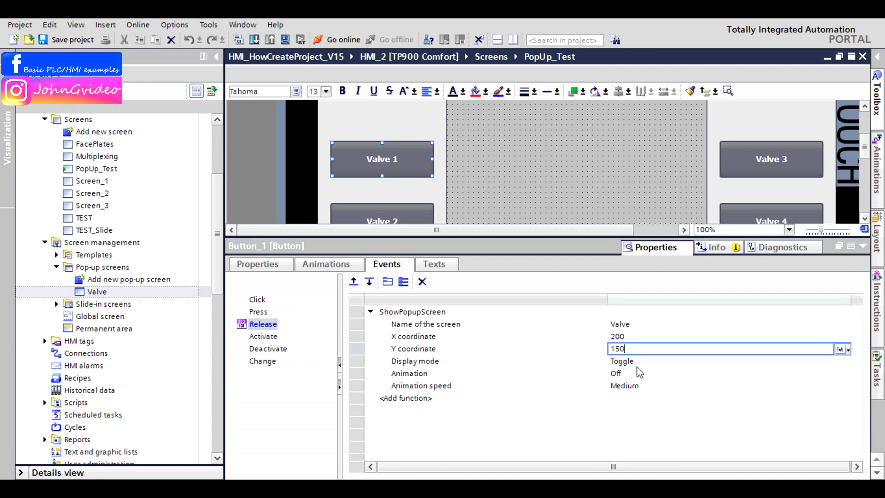
Step: Set the display mode of the ShowPopupScreen function to On
click(624, 362)
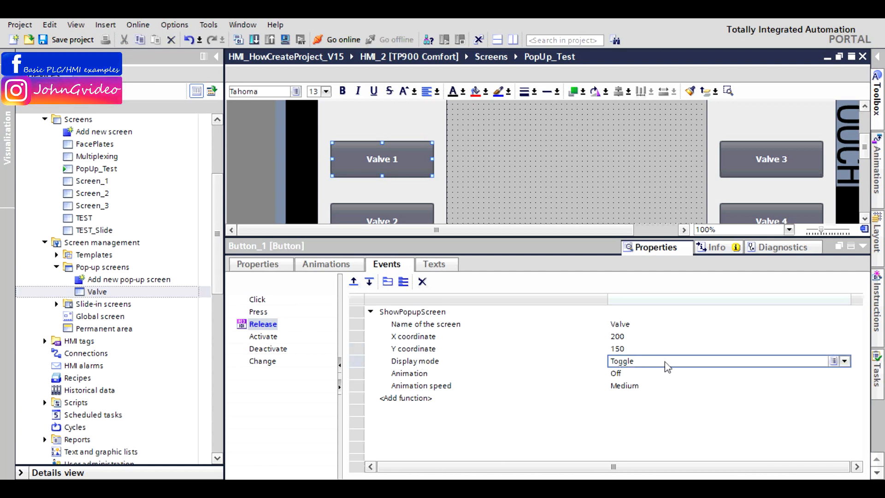
click(845, 364)
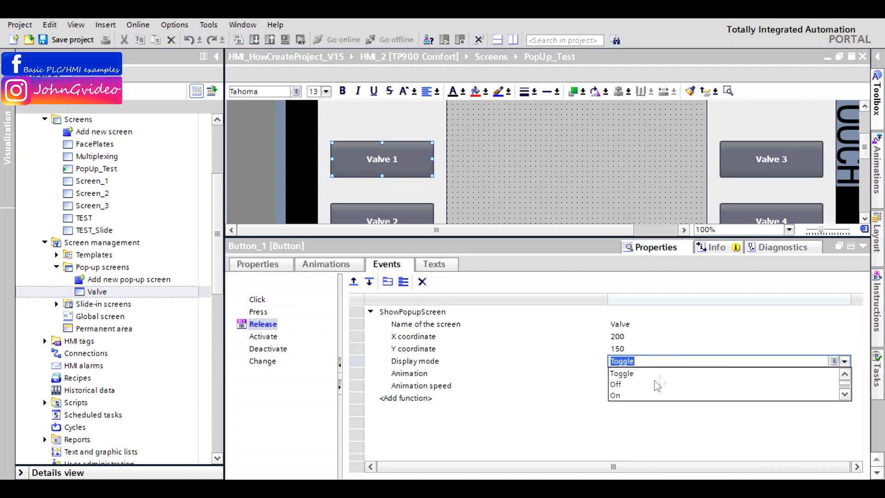
click(617, 399)
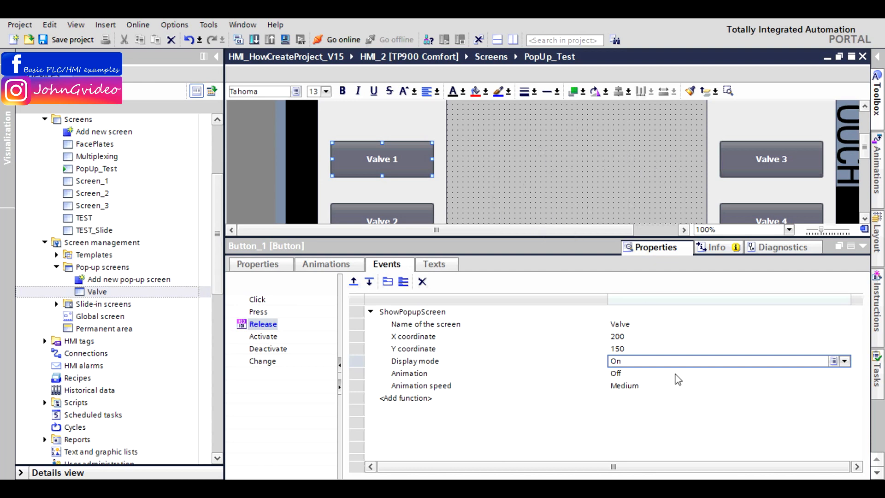
Step: Set the animation of the ShowPopupScreen function to Bottom and check the lower part of the PopUp_Test screen
click(383, 374)
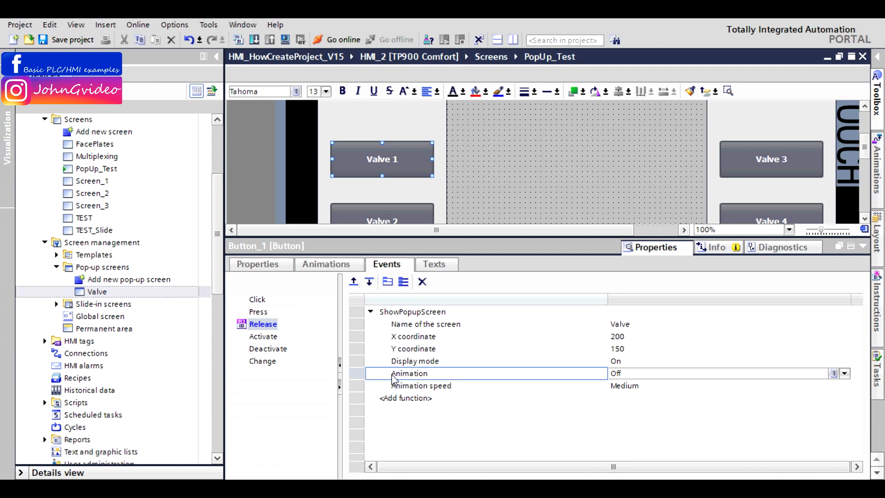
click(638, 376)
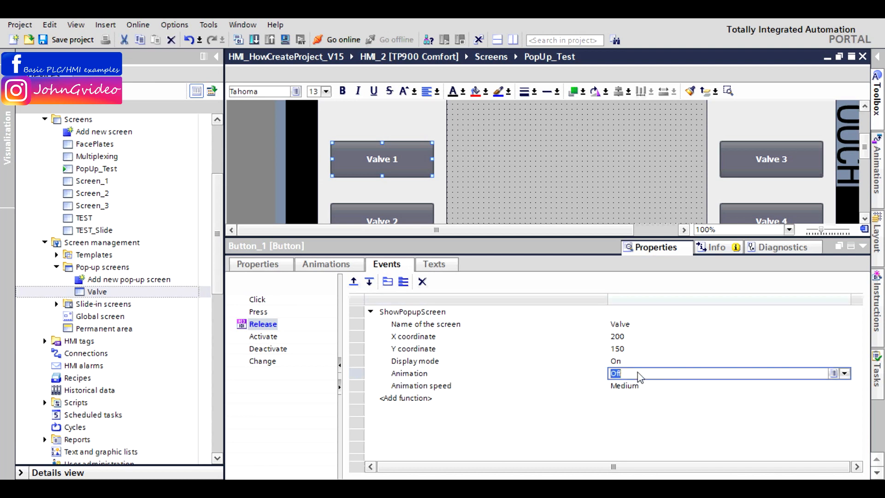
click(844, 373)
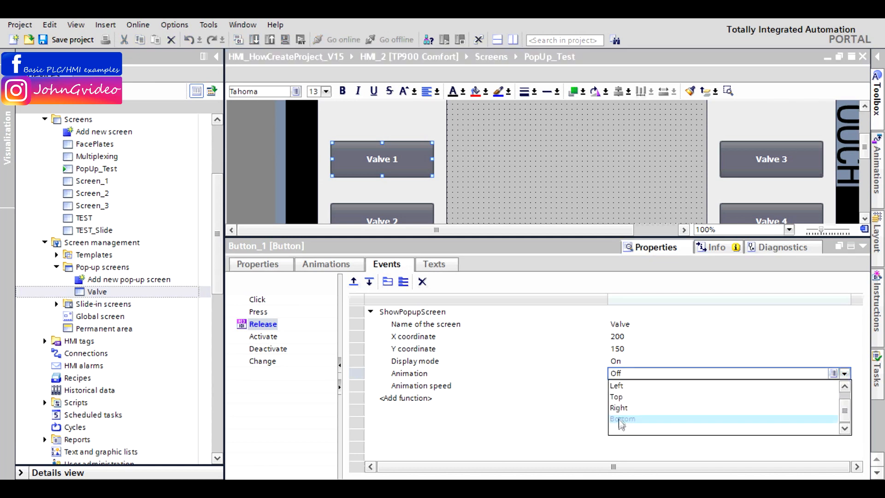
click(620, 419)
drag(864, 149, 864, 186)
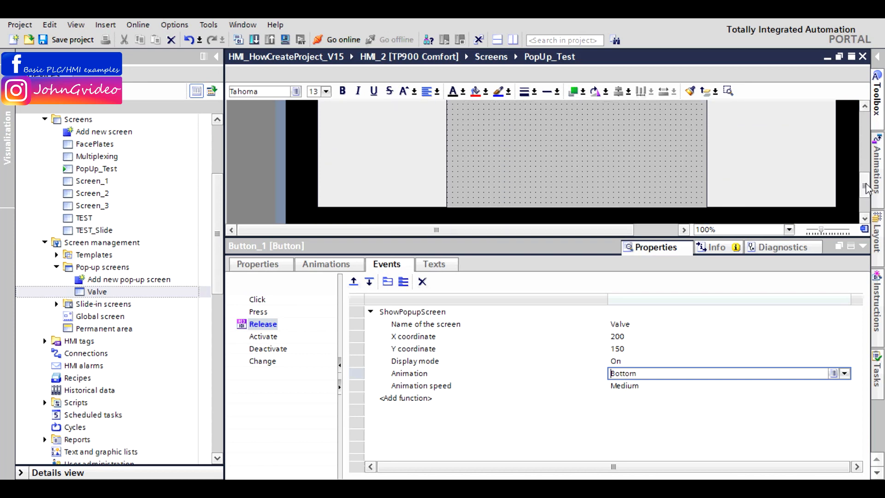
click(863, 246)
drag(863, 313, 864, 286)
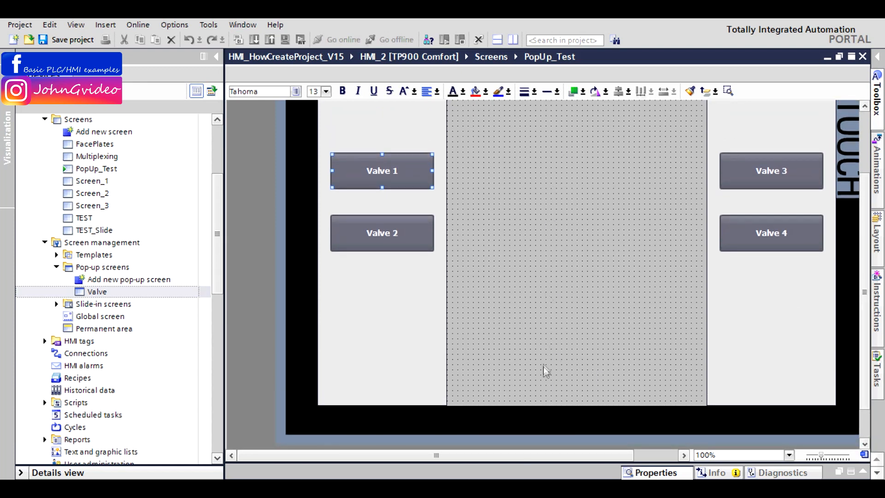
Step: Choose Medium as the pop-up's animation speed, collapse the button's settings and deselect the Valve 1 button
click(639, 473)
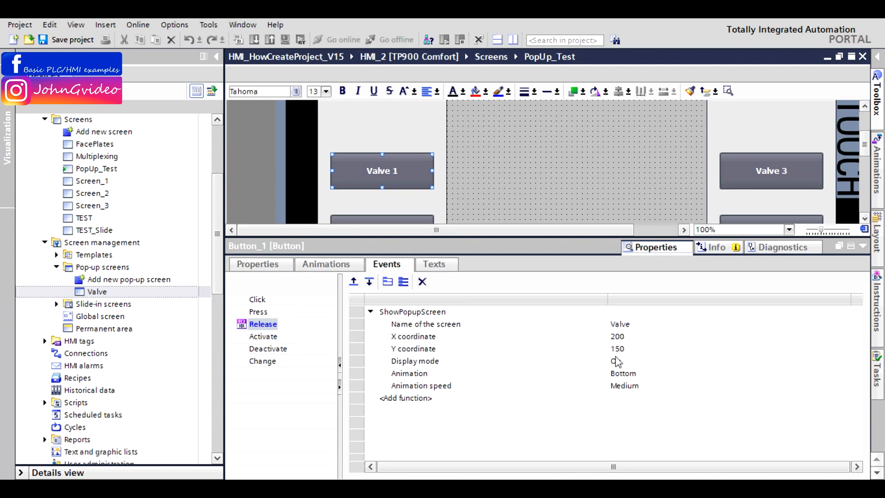
click(396, 388)
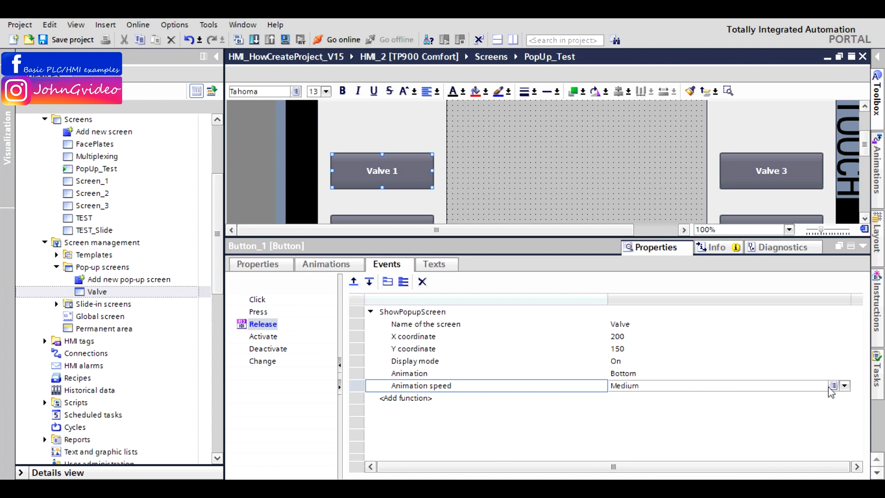
click(844, 387)
click(844, 387)
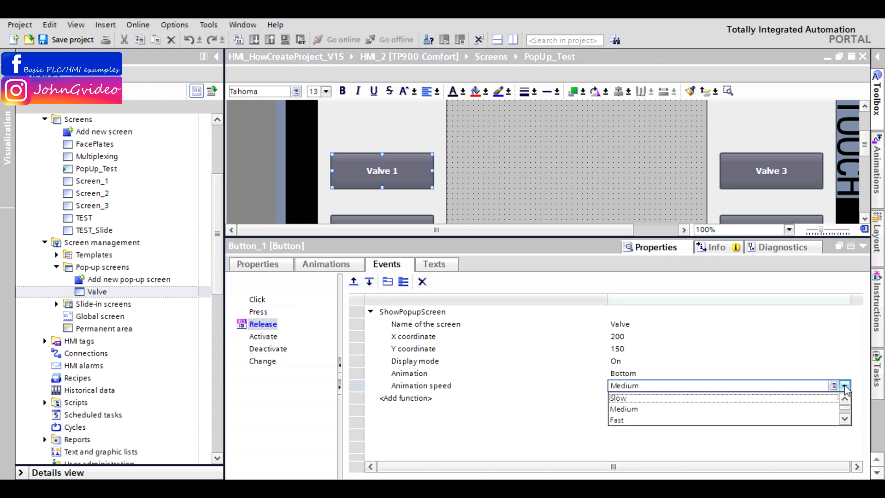
click(629, 417)
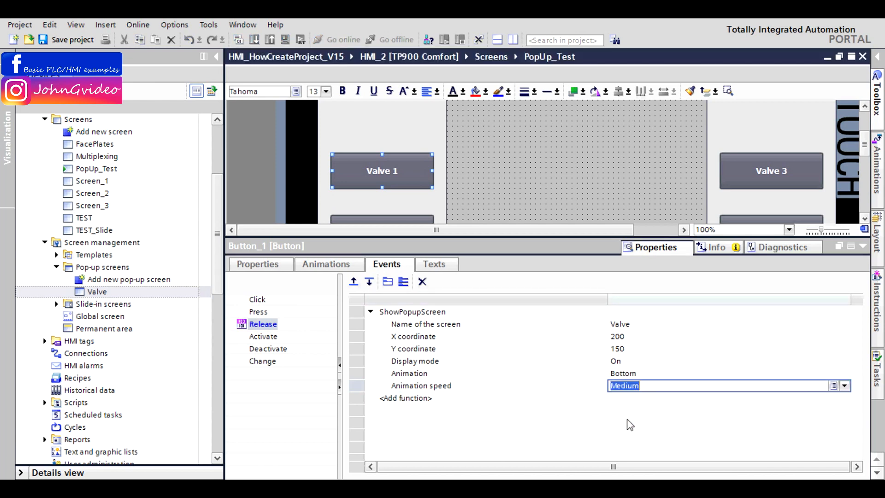
click(863, 248)
click(551, 236)
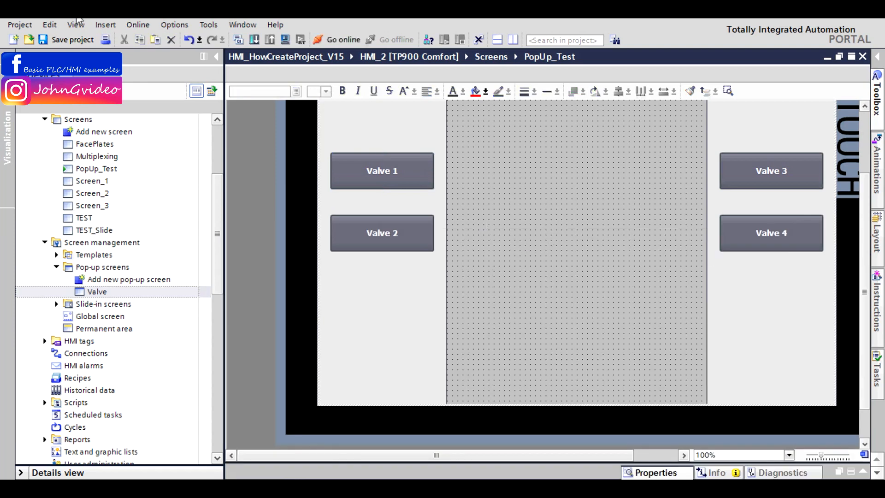
Step: Start the HMI simulation with the PopUp_Test screen and test the Valve 1 button
click(284, 40)
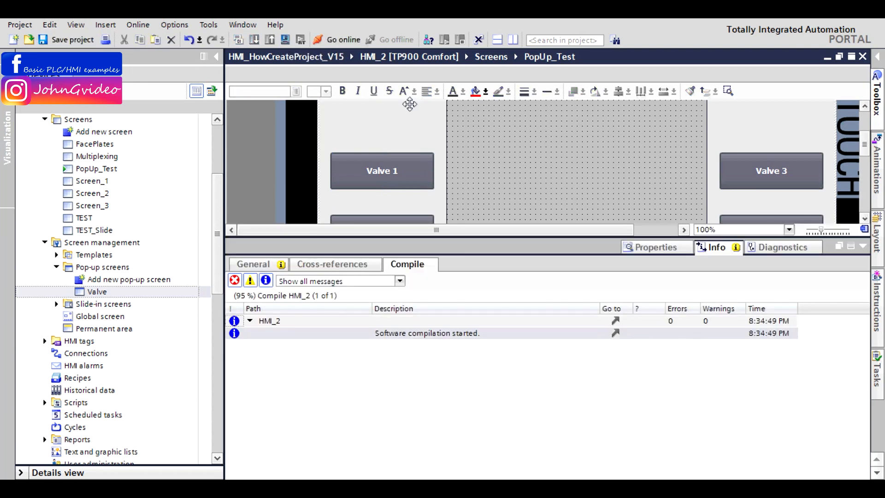
click(527, 295)
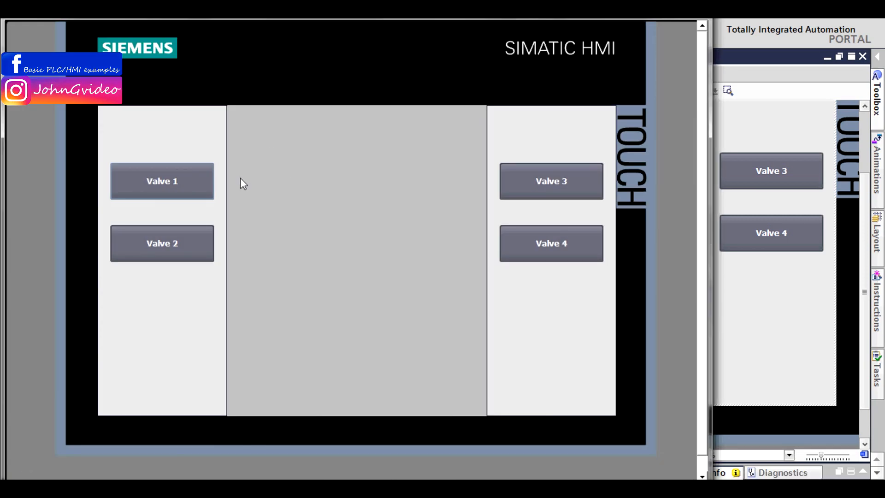
click(165, 177)
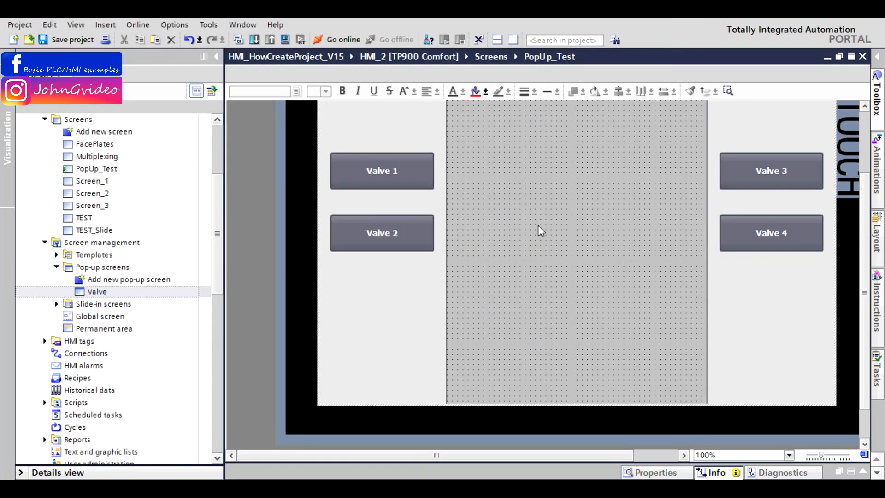
Step: Set the display mode of the Valve 1 button's ShowPopupScreen function to Toggle, collapse its settings and deselect the button
click(394, 171)
right_click(408, 178)
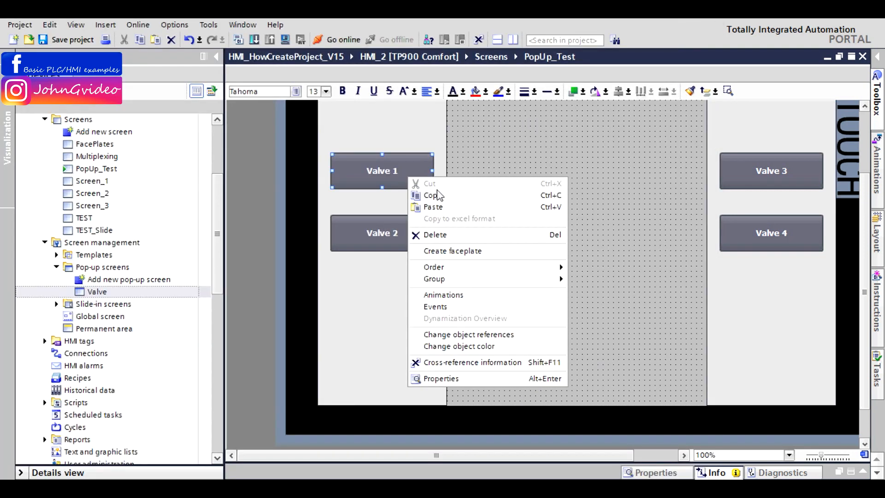
click(441, 379)
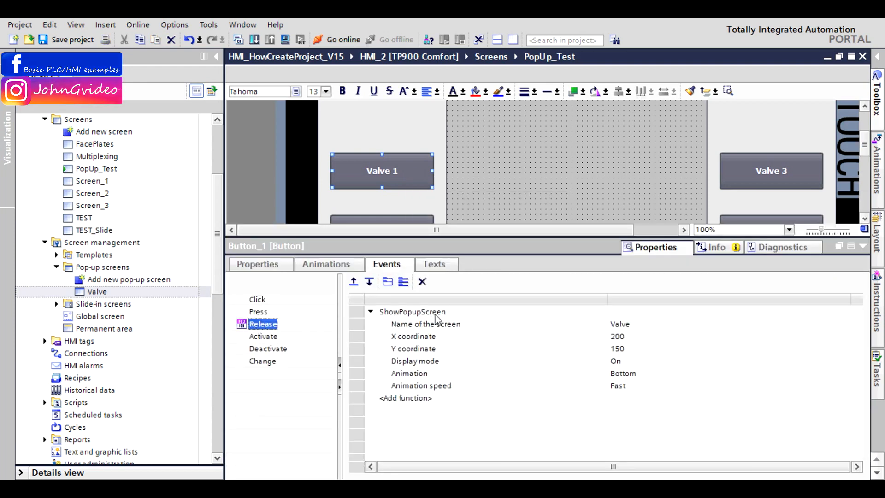
click(640, 362)
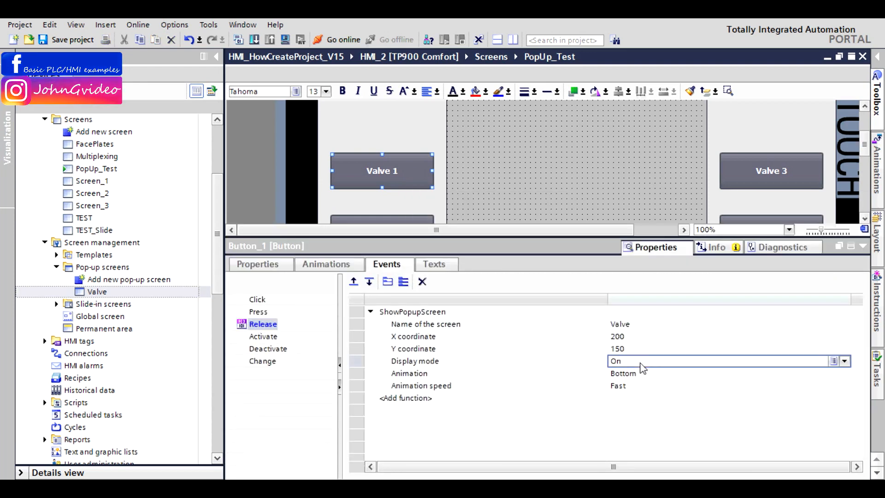
click(845, 362)
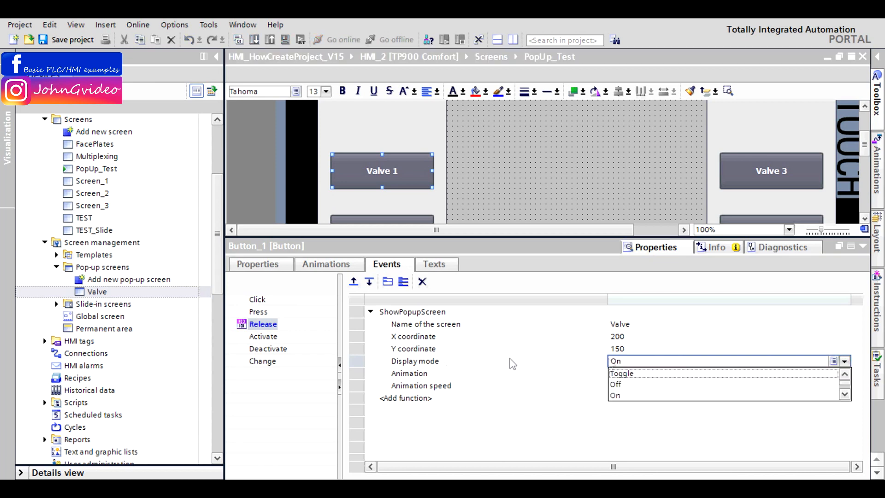
click(626, 375)
click(862, 245)
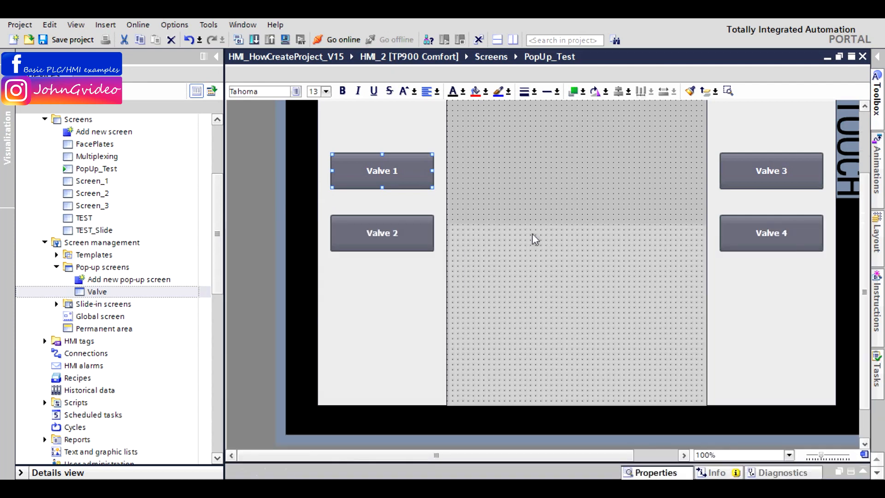
click(532, 235)
Step: Simulate the PopUp_Test screen again and operate Valve 1 repeatedly to test toggling the pop-up
click(285, 40)
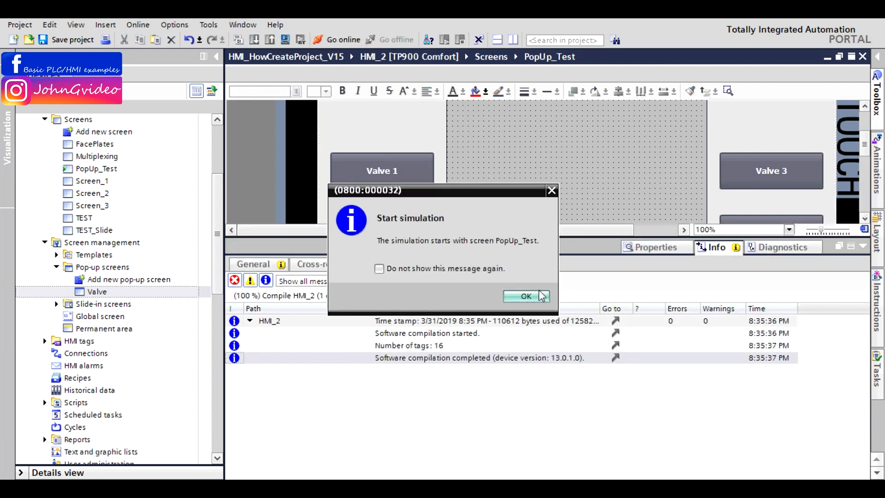
click(525, 296)
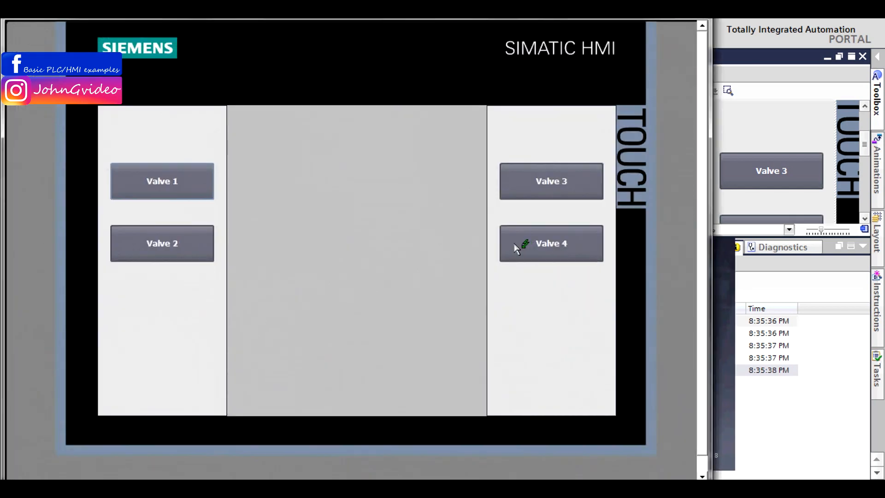
click(159, 182)
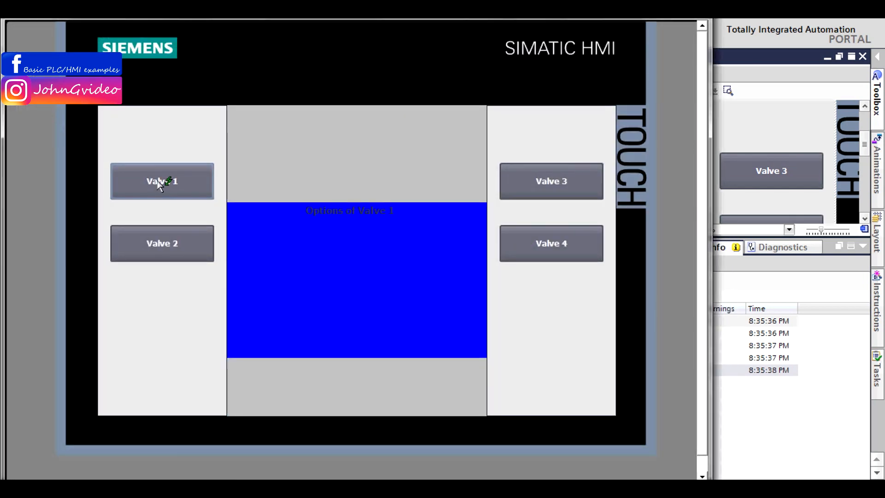
click(159, 183)
click(158, 186)
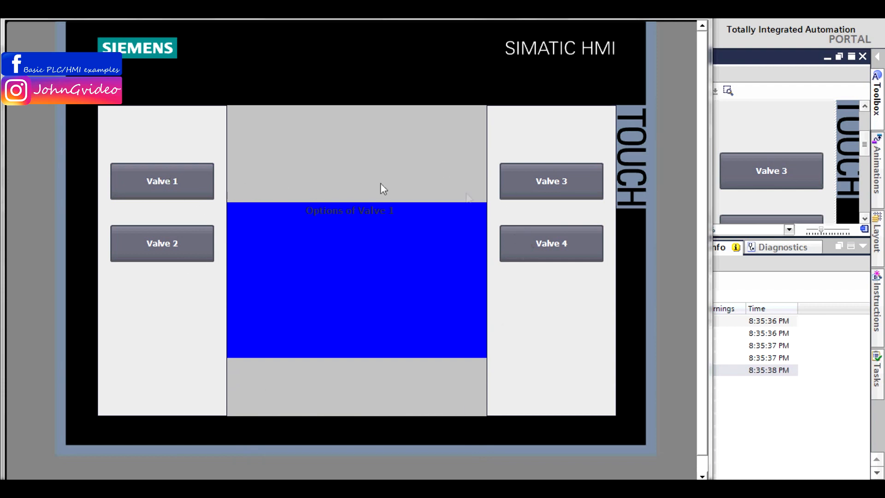
click(155, 185)
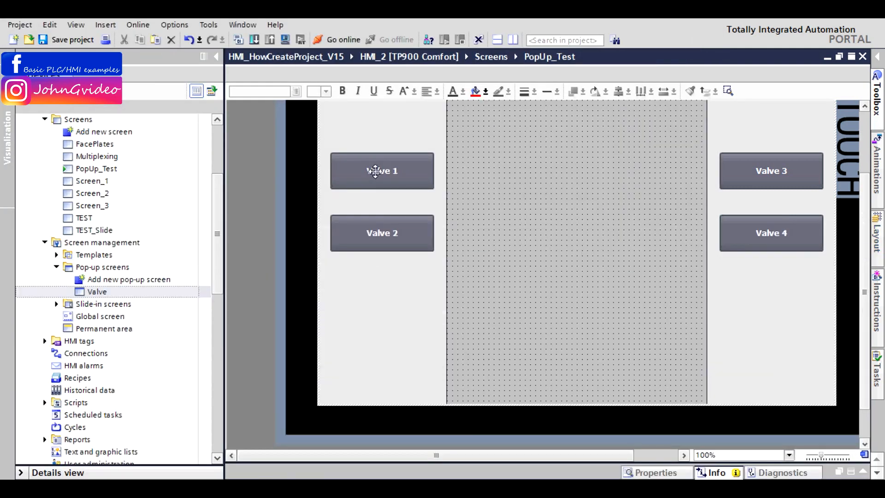
Step: Set the display mode of the Valve 1 button's ShowPopupScreen function back to On and collapse its settings
right_click(376, 170)
click(408, 301)
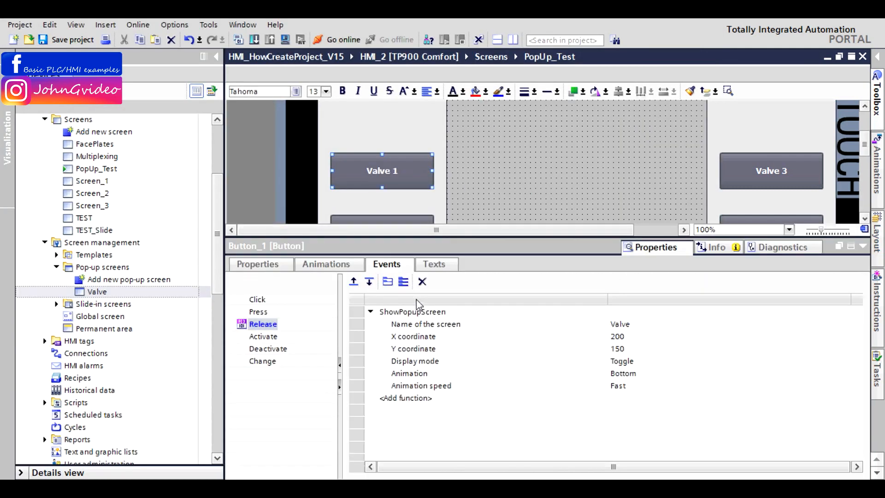
click(640, 359)
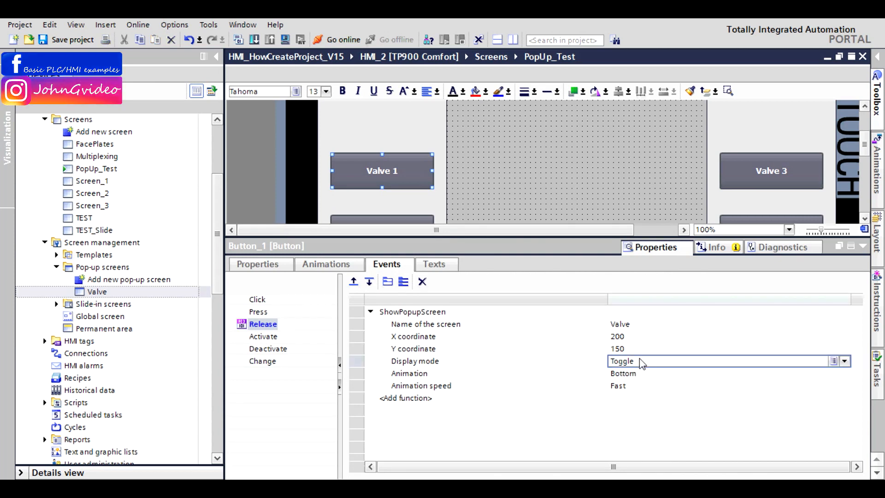
click(843, 362)
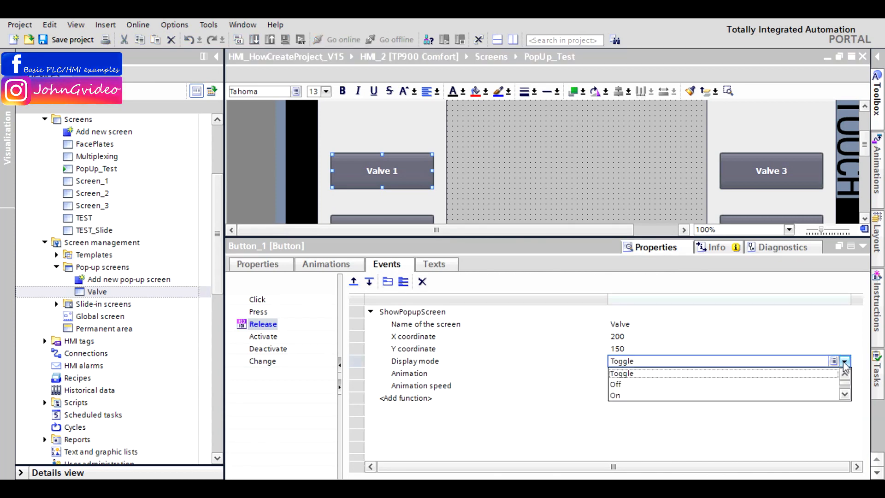
click(616, 395)
click(861, 248)
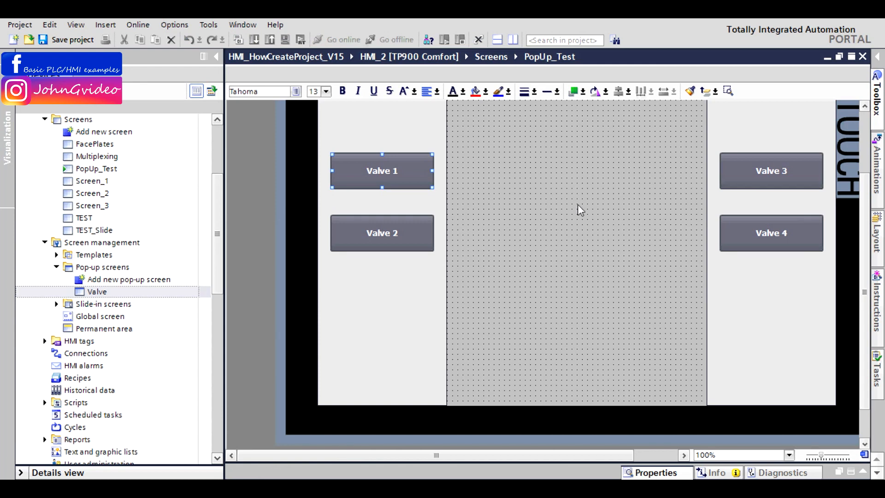
Step: Open the Valve pop-up screen and draw a small button below its "Options of Valve 1" title
double_click(98, 291)
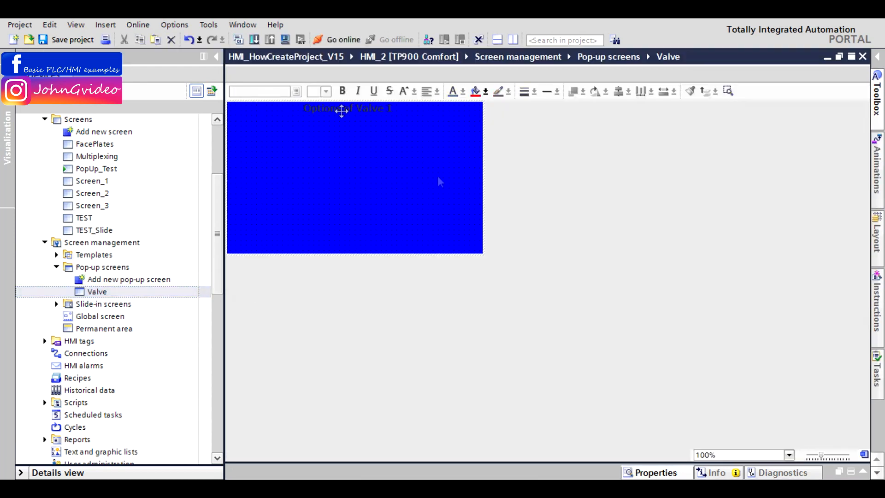
click(876, 88)
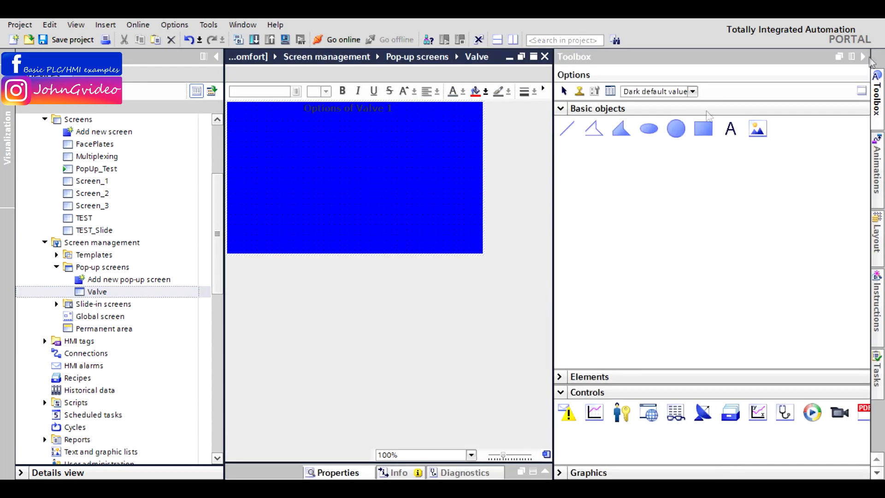
click(560, 108)
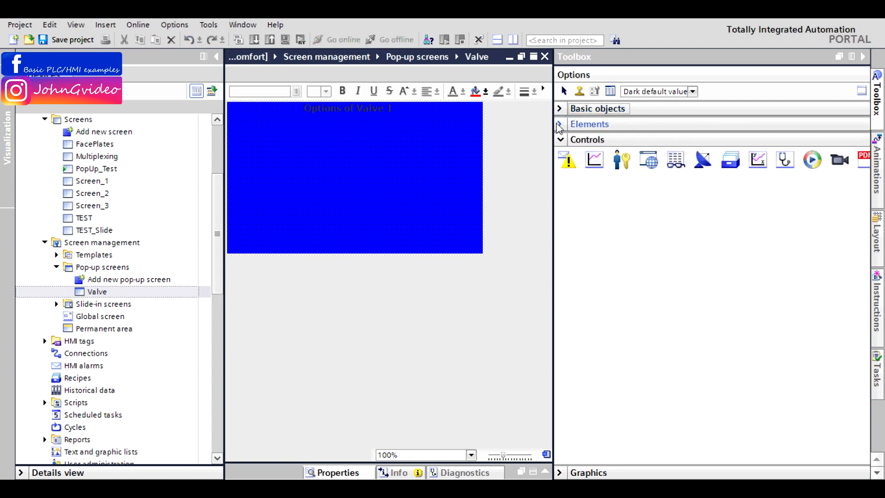
click(560, 123)
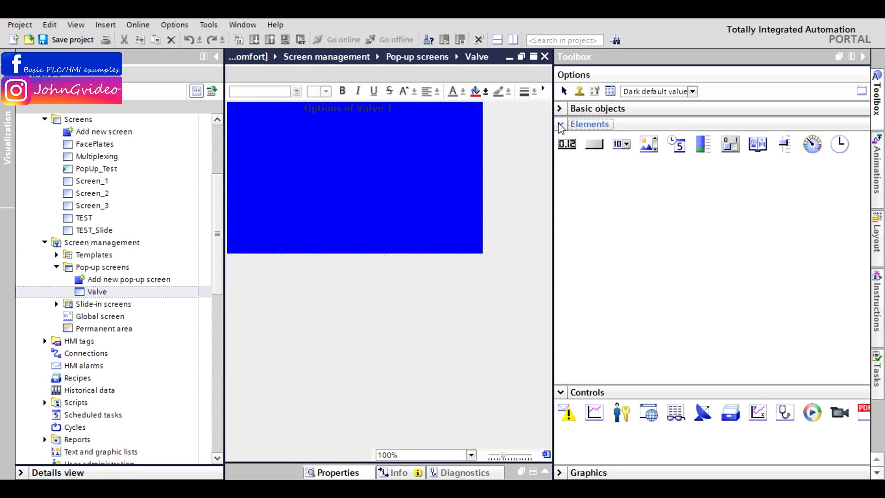
click(595, 144)
drag(358, 141, 420, 161)
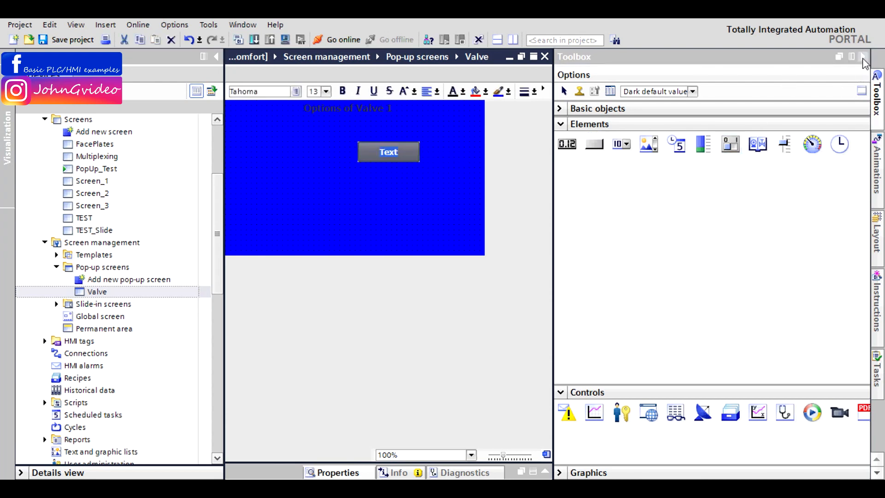
click(863, 57)
Step: Add the ShowPopupScreen function to the Release event of the new button in the Valve pop-up
right_click(385, 152)
click(418, 353)
click(262, 323)
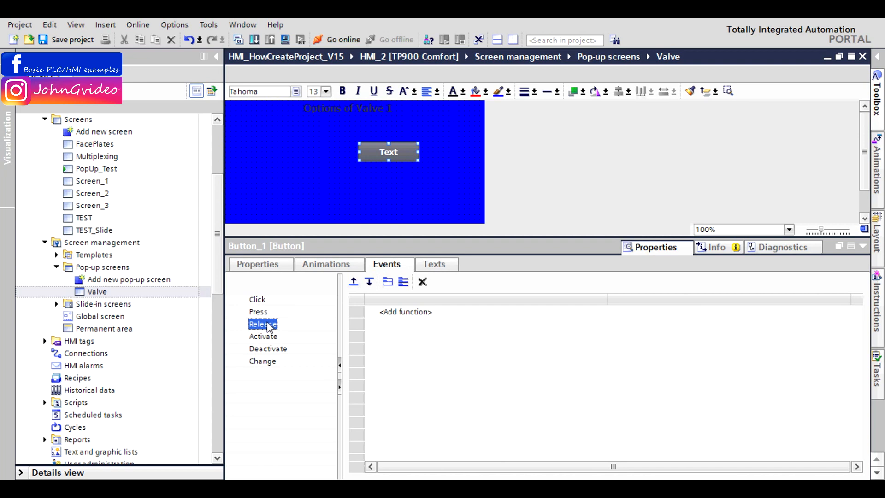
click(423, 318)
text(show)
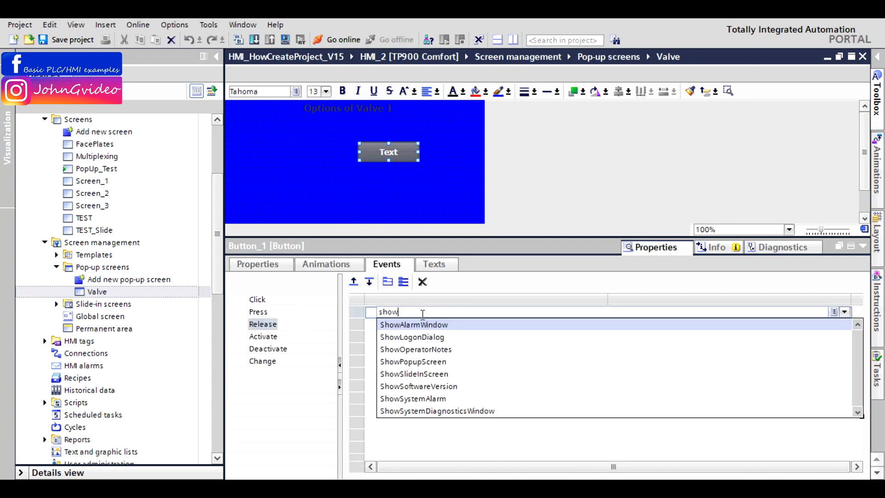
click(425, 361)
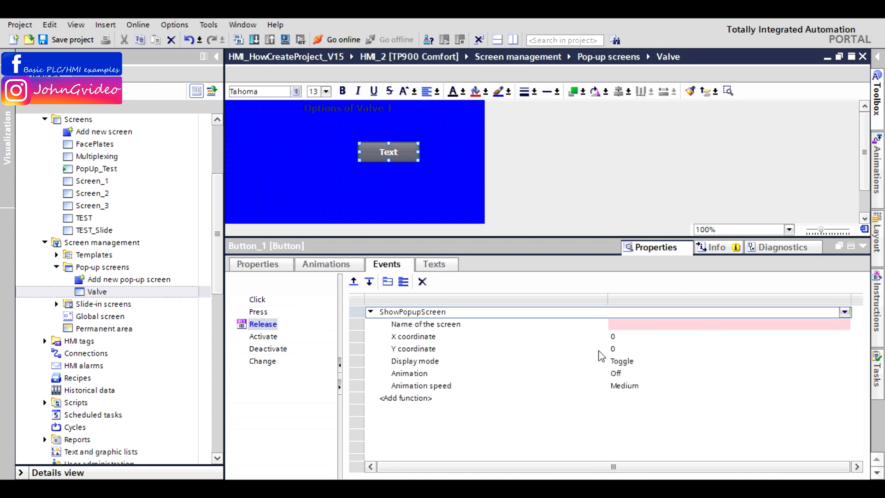
Step: Enter Valve as the screen name for the new button's ShowPopupScreen function
click(621, 325)
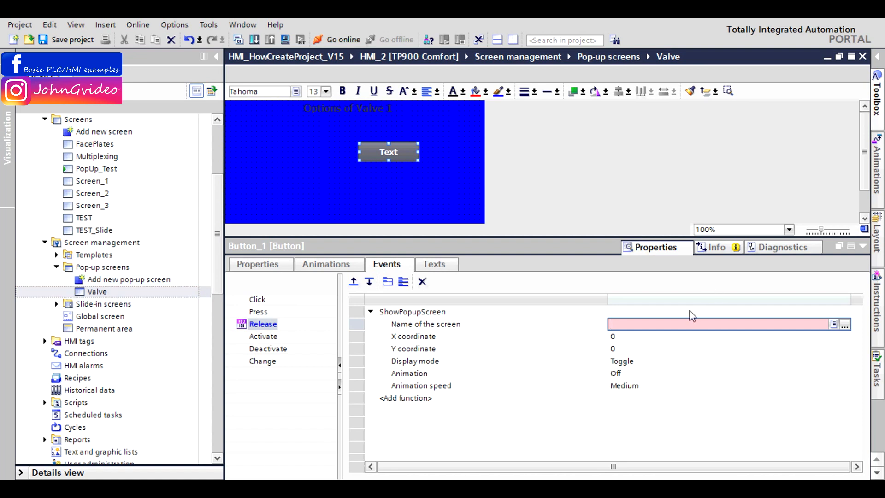
text(V)
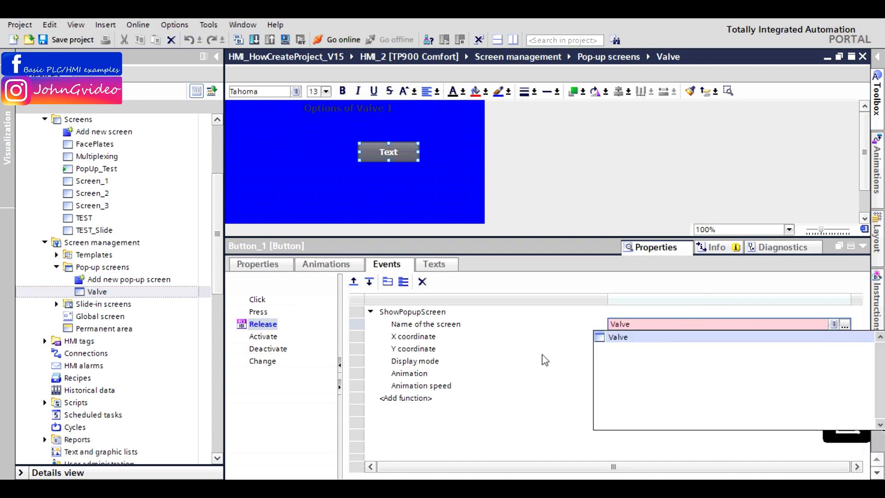
text(alve)
key(Return)
Step: Set the display mode of the pop-up button's ShowPopupScreen function to Off, save the project and collapse the settings
click(449, 364)
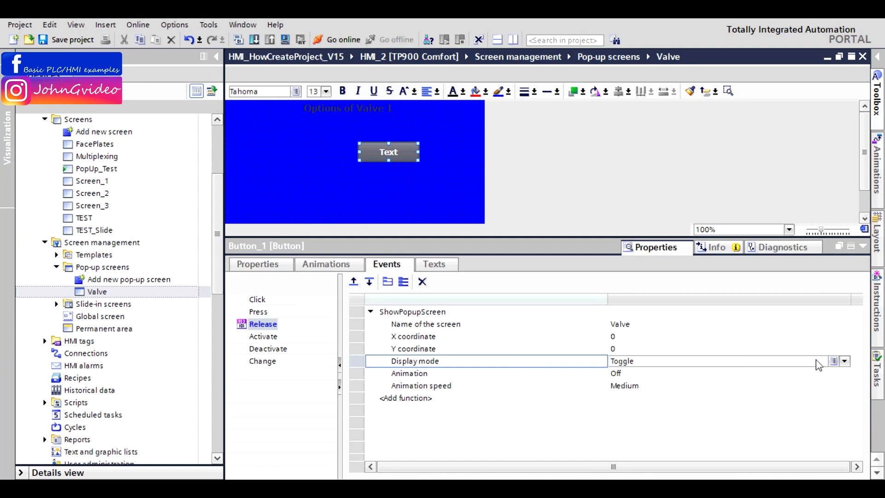
click(846, 361)
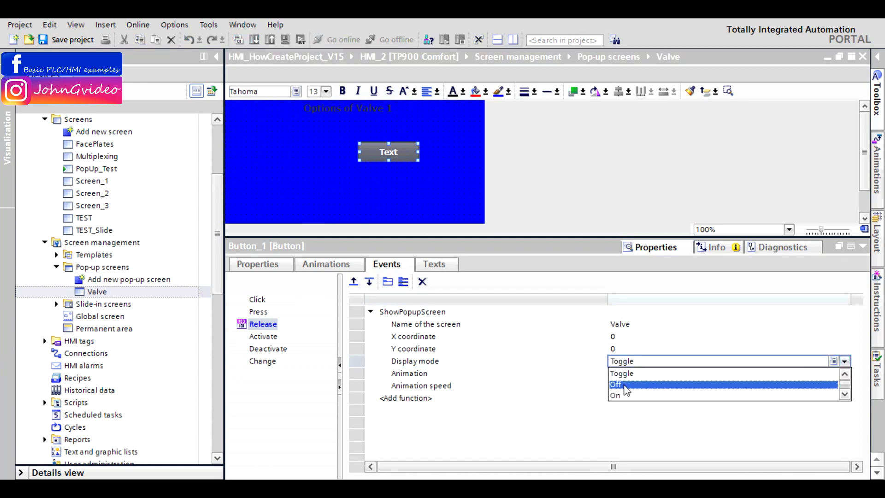
click(728, 385)
click(54, 44)
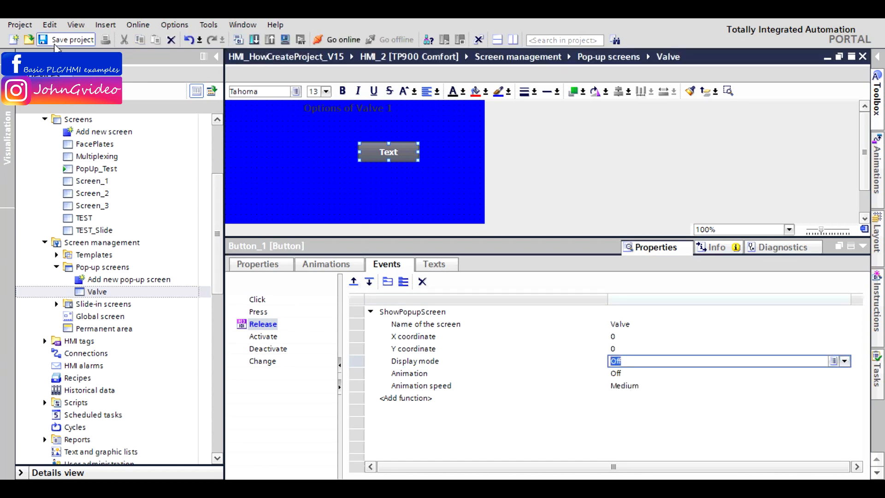
click(863, 247)
Step: Insert the red X graphic from the RecipeView graphics into the Valve pop-up screen
click(877, 76)
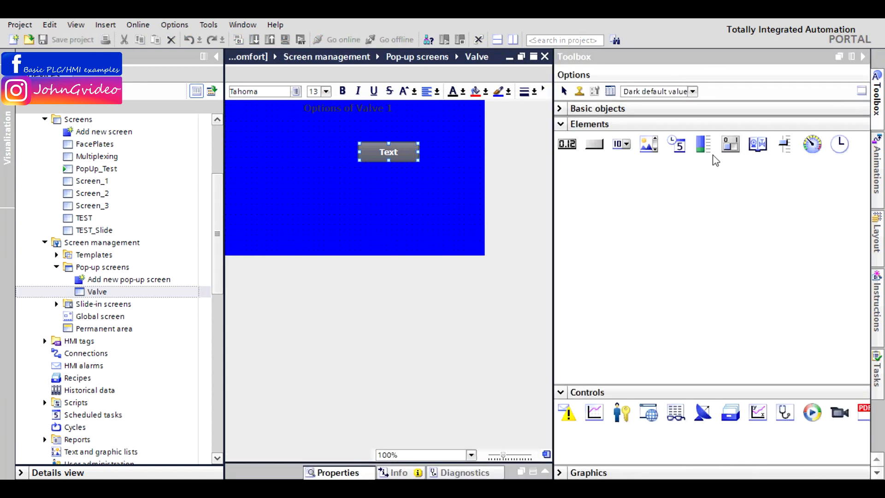
click(561, 125)
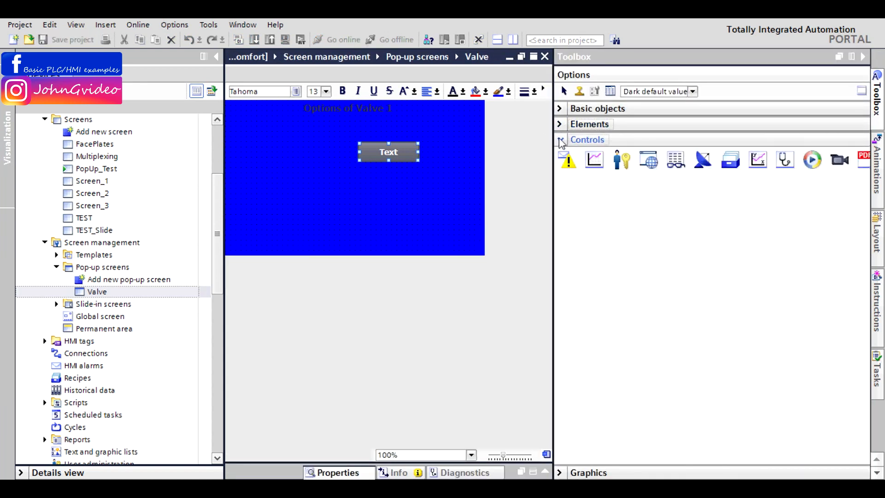
click(560, 141)
click(561, 155)
click(732, 292)
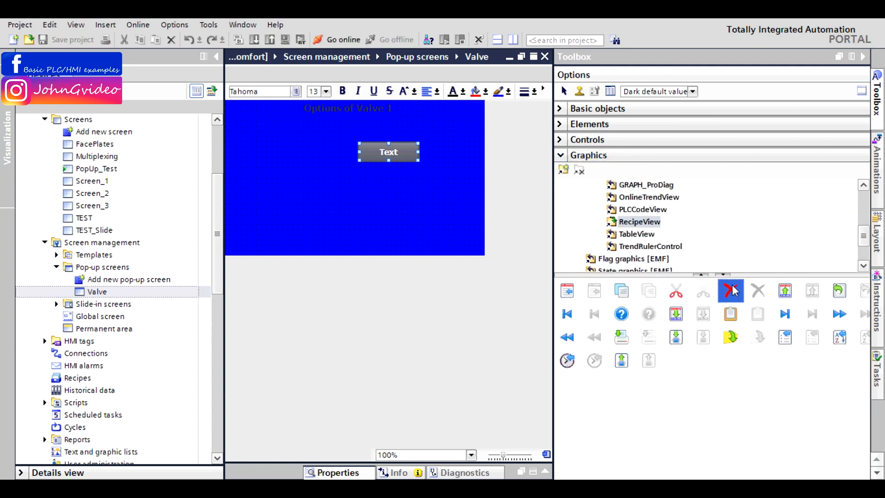
drag(729, 294, 327, 187)
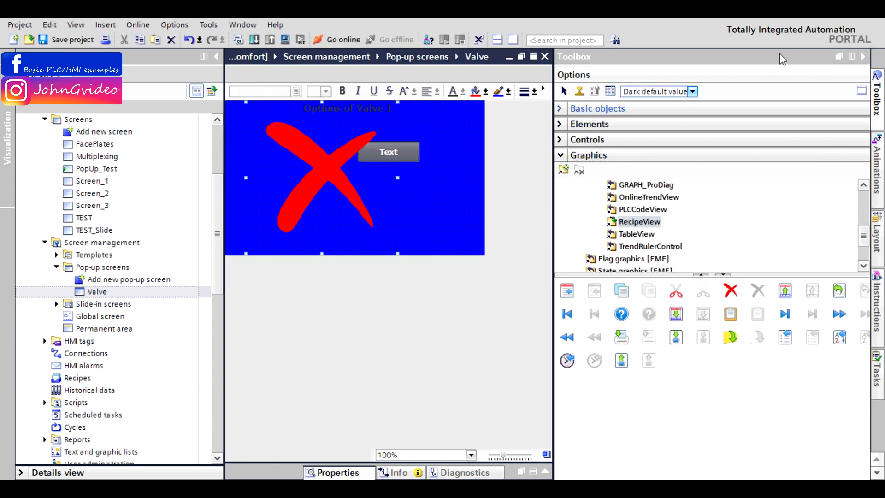
click(861, 57)
Step: Resize the red X graphic to 50 by 50 and move it just below the Text button in the Valve pop-up
right_click(336, 163)
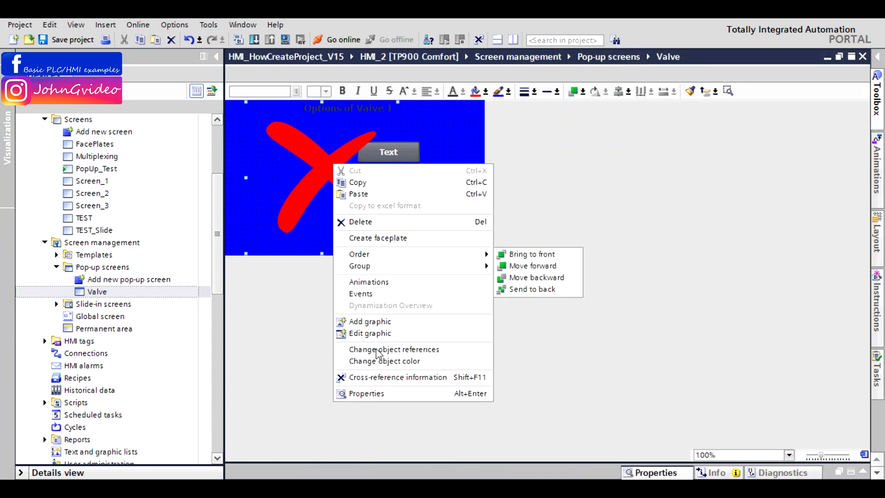
click(374, 394)
click(246, 268)
click(248, 324)
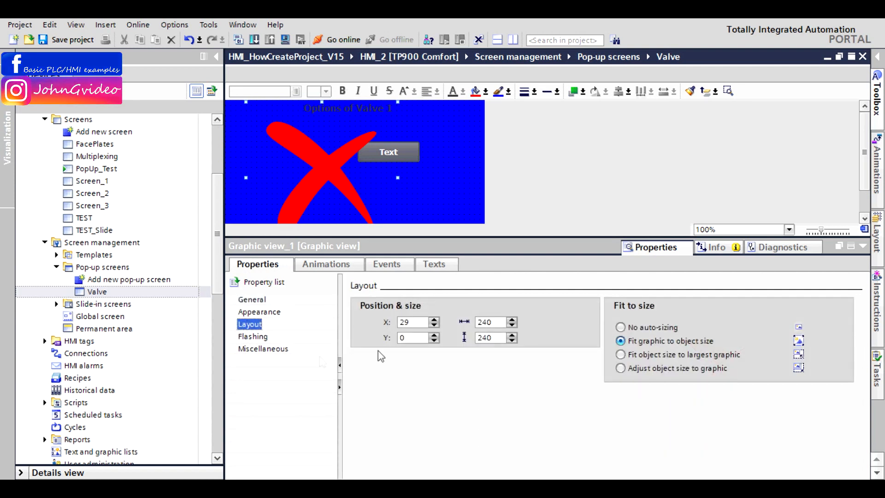
double_click(473, 321)
text(50)
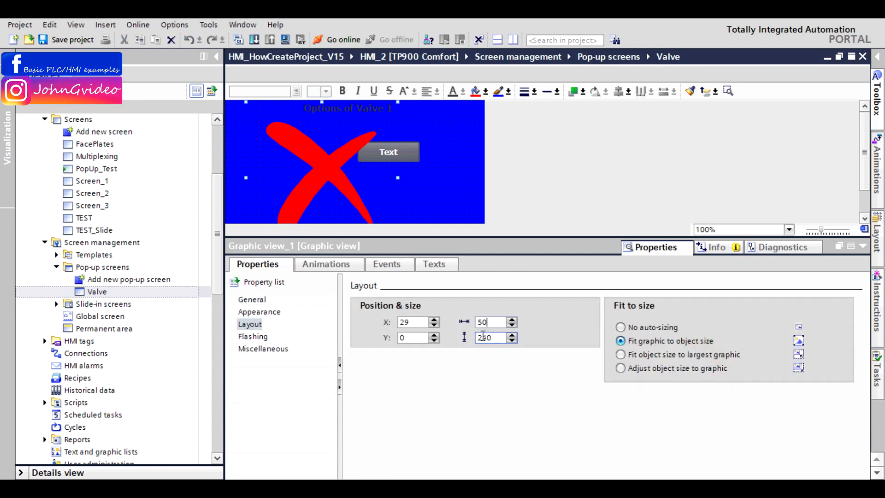
key(Tab)
text(50)
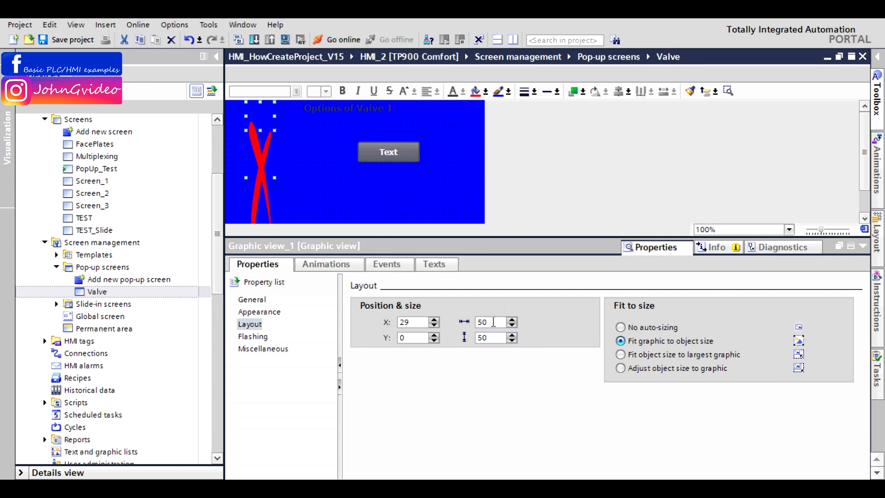
click(861, 246)
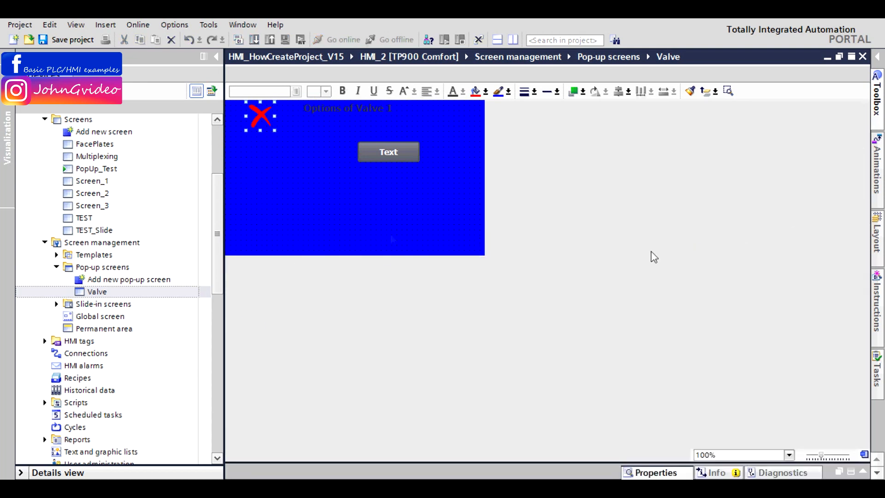
drag(268, 121, 369, 202)
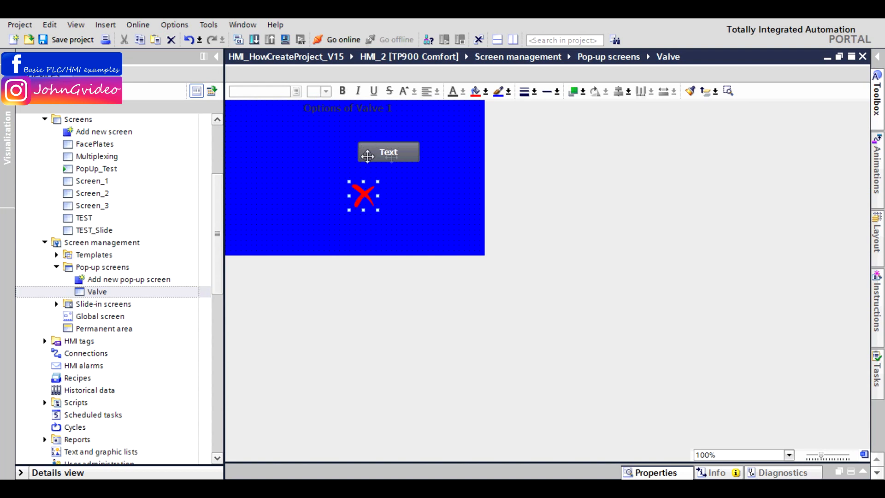
Step: Set the Text button's width and height to 50 each
right_click(390, 152)
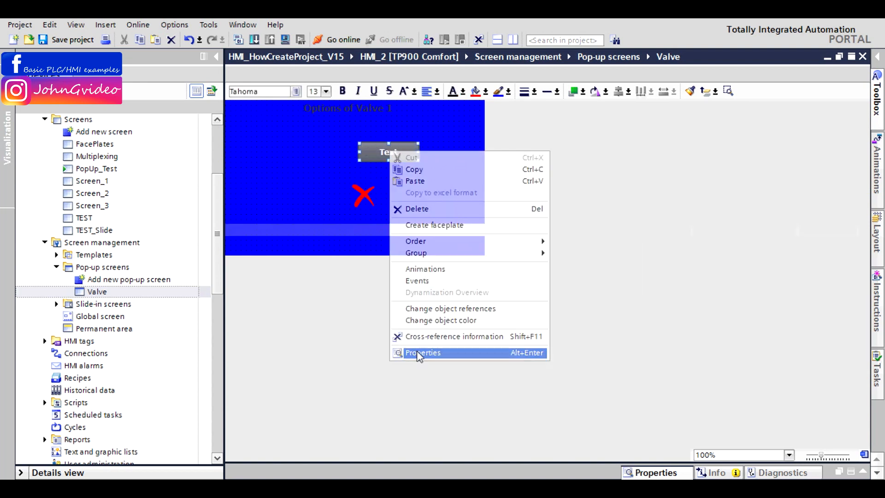
click(414, 352)
key(ctrl+a)
text(50)
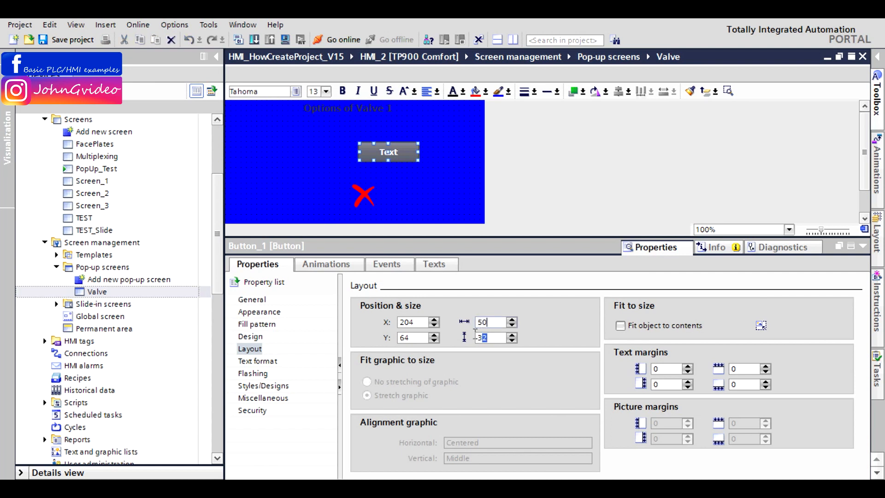
text(50)
click(458, 187)
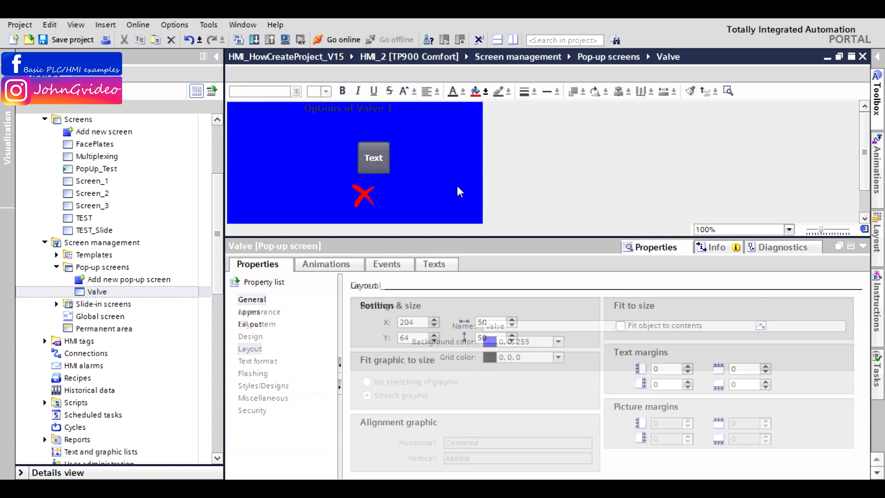
Step: Align the Text button with the red X graphic so that both are centred on each other
click(375, 187)
shift+click(373, 168)
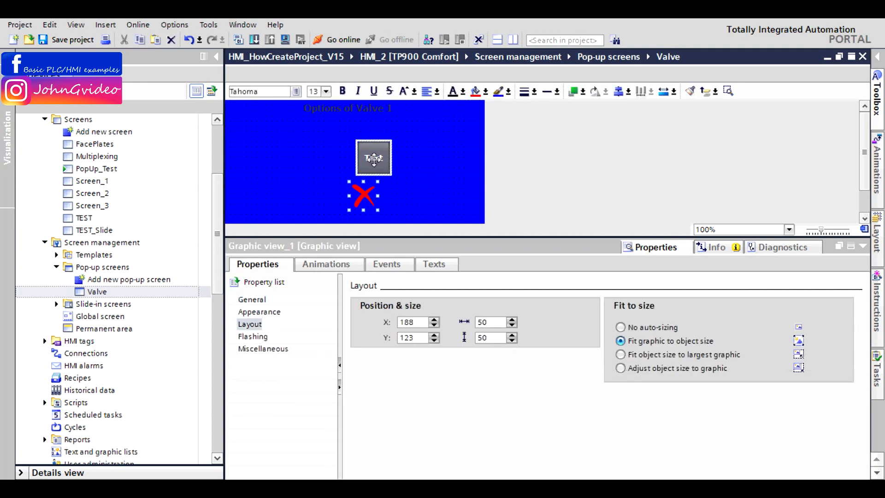
click(629, 92)
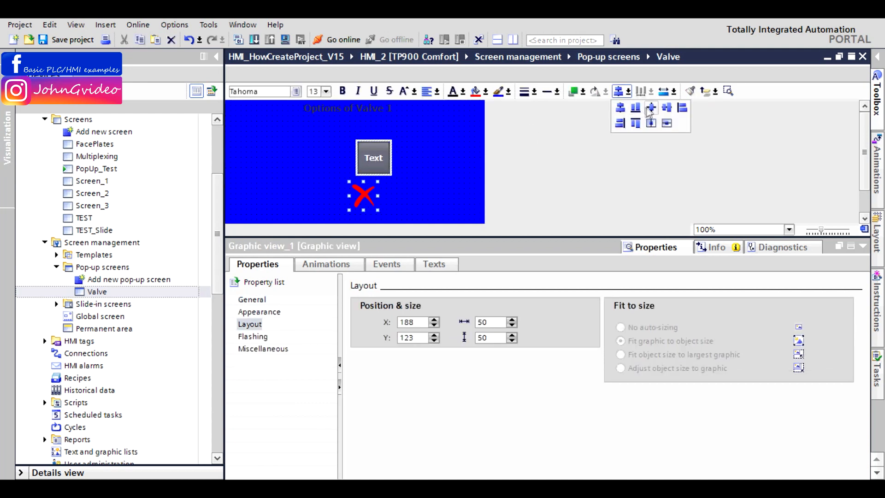
click(635, 111)
click(438, 165)
Step: Send the red X graphic to the back, behind the button
click(356, 186)
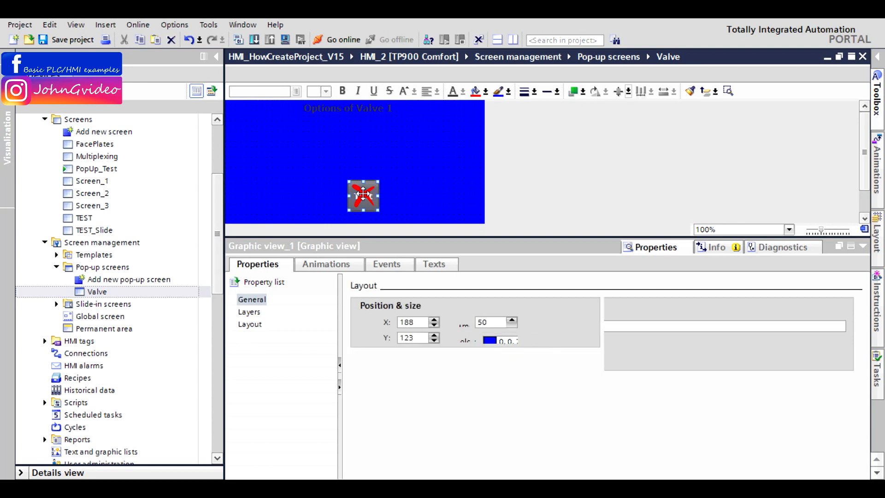
right_click(356, 186)
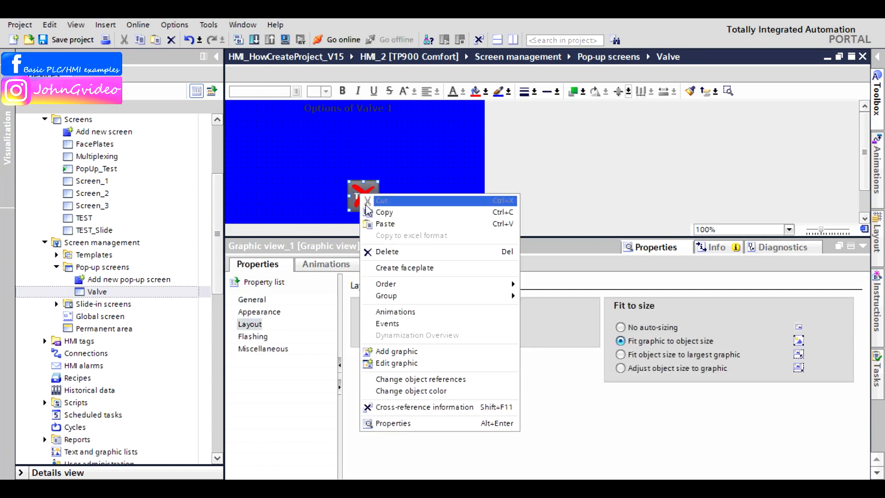
mouse_move(463, 288)
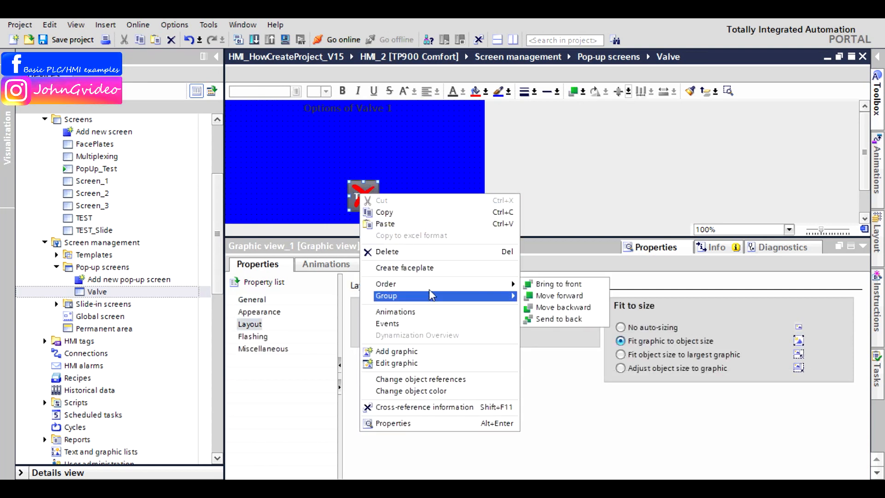
click(552, 319)
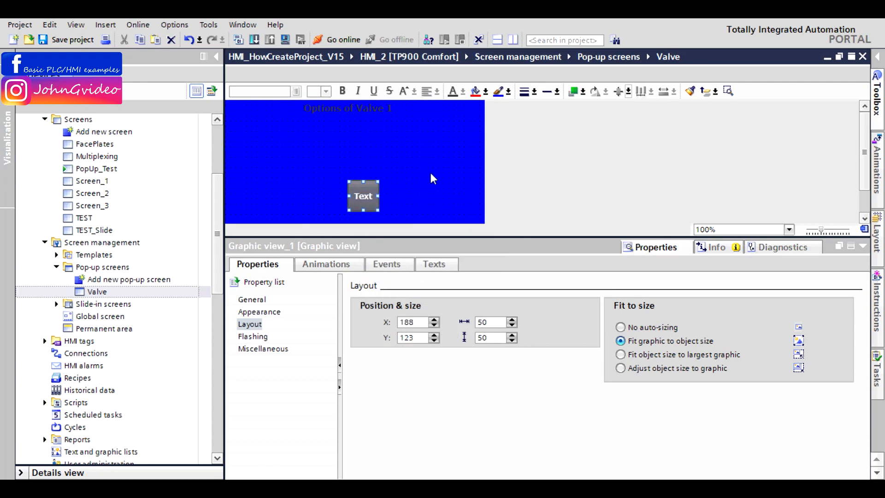
click(433, 178)
Step: Set the fill pattern of the pop-up's Text button to Transparent
scroll(853, 142, down, 1)
click(377, 186)
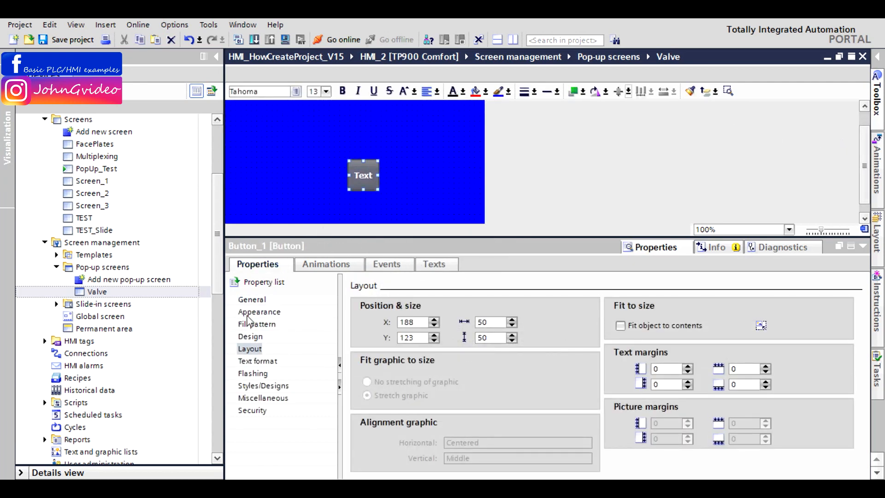
click(259, 312)
click(554, 343)
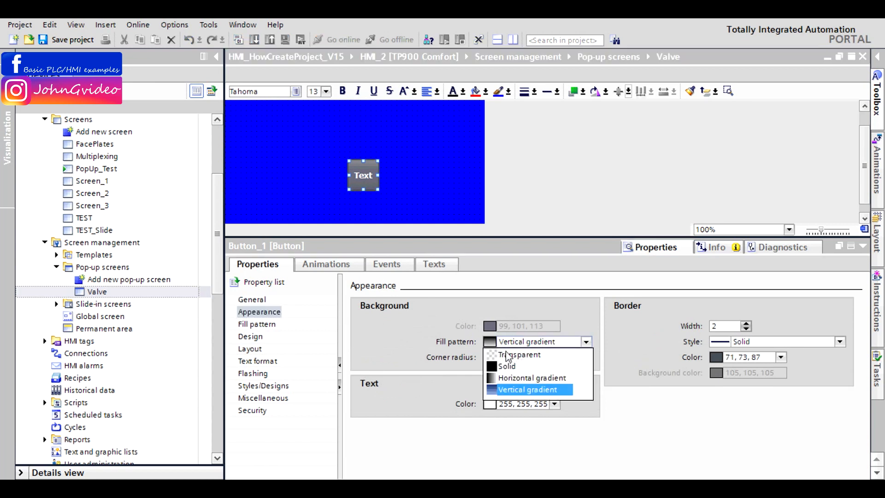
click(533, 356)
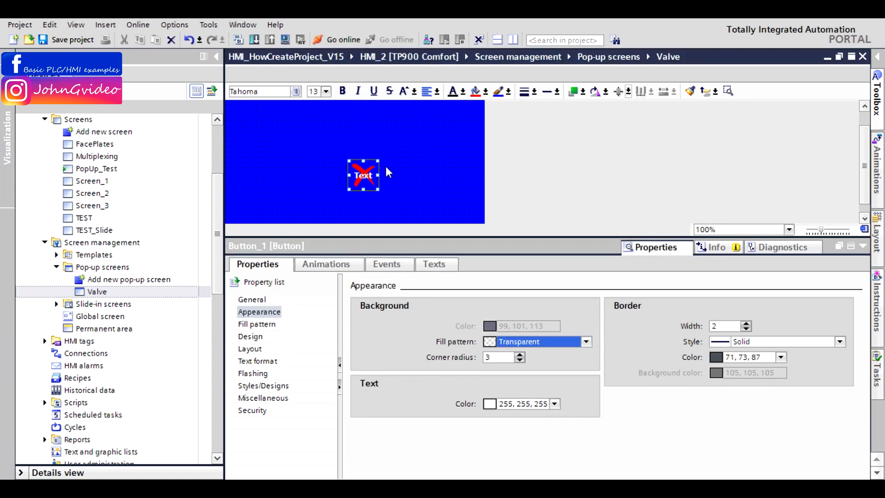
Step: Clear the button's Text OFF and Text ON entries in both Slovak and English, and collapse the settings
click(433, 264)
click(287, 309)
click(287, 308)
key(BackSpace)
click(282, 318)
click(282, 318)
key(BackSpace)
click(380, 310)
click(380, 309)
key(BackSpace)
click(385, 319)
click(407, 186)
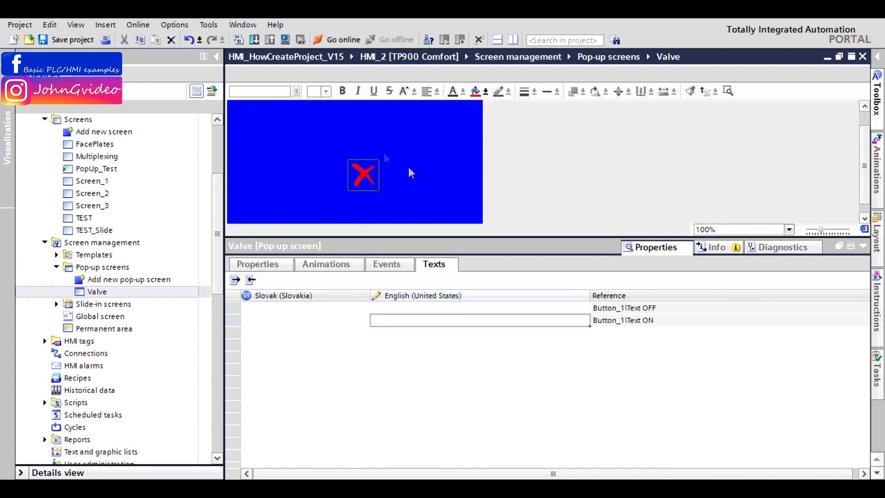
click(862, 246)
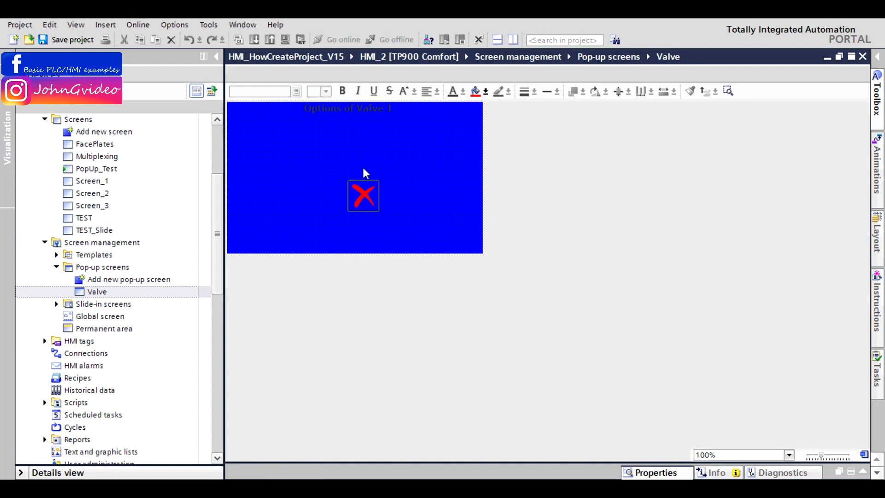
Step: Move the transparent button with its red X graphic into the pop-up's upper-right corner and save the project
click(363, 196)
drag(364, 197, 469, 120)
click(400, 146)
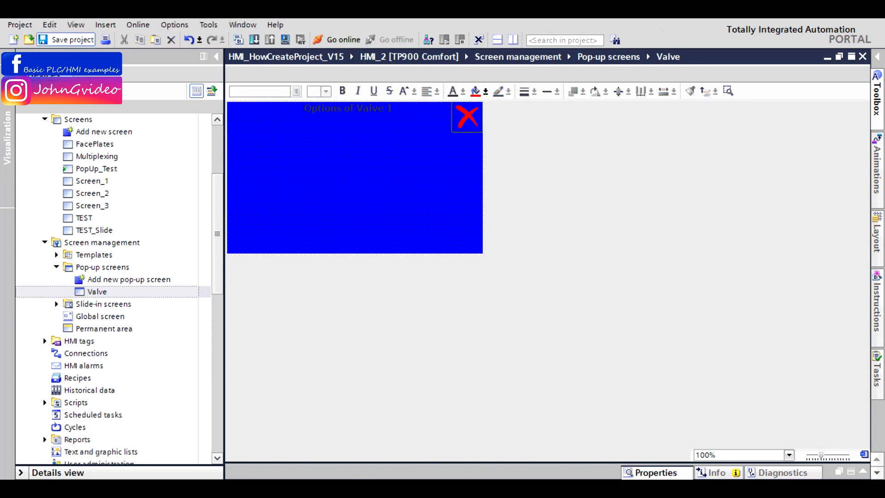
Step: Close the Valve pop-up editor and start the HMI simulation from the PopUp_Test screen
click(862, 56)
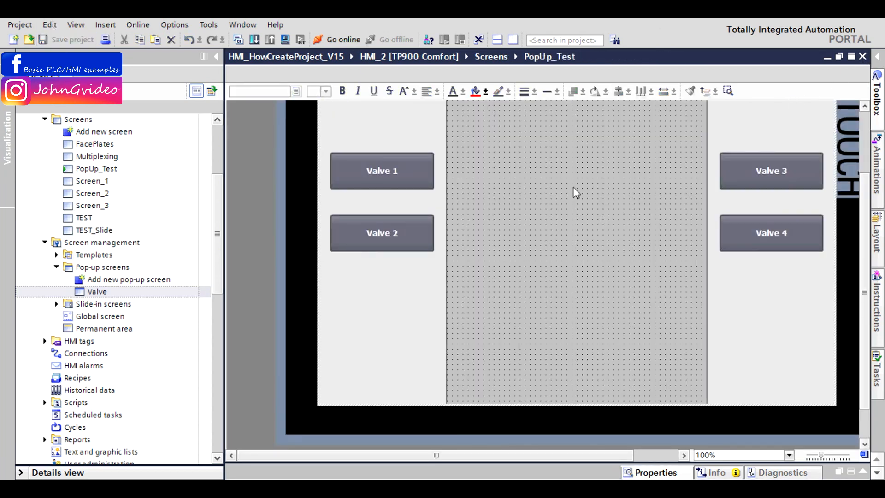
scroll(549, 242, up, 3)
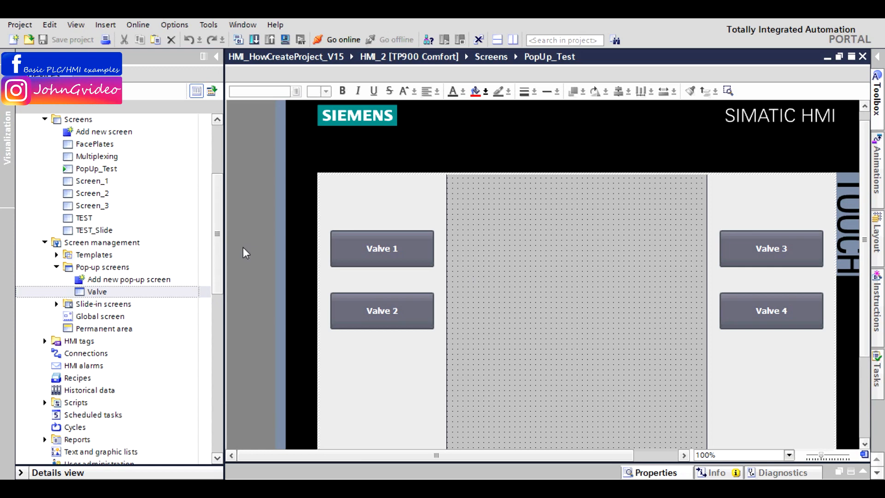
click(284, 40)
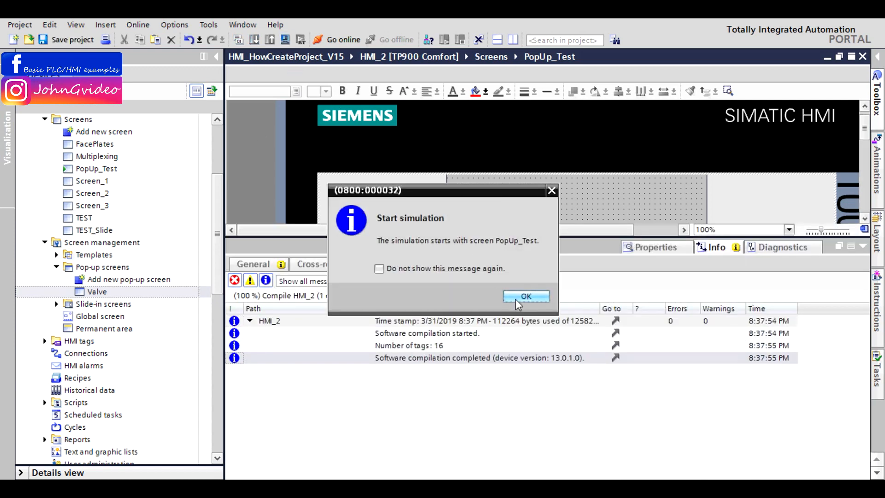
click(515, 298)
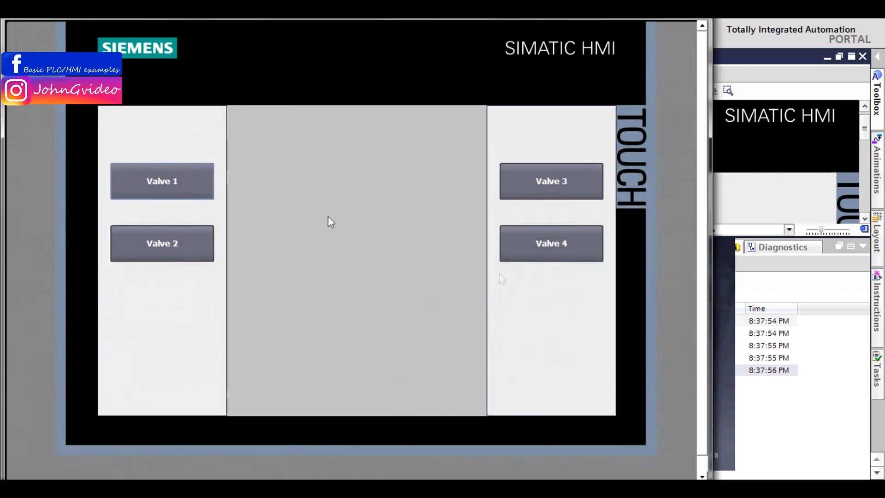
Step: Test opening the pop-up with Valve 1 and closing it with the red X, and exit the simulation
click(163, 179)
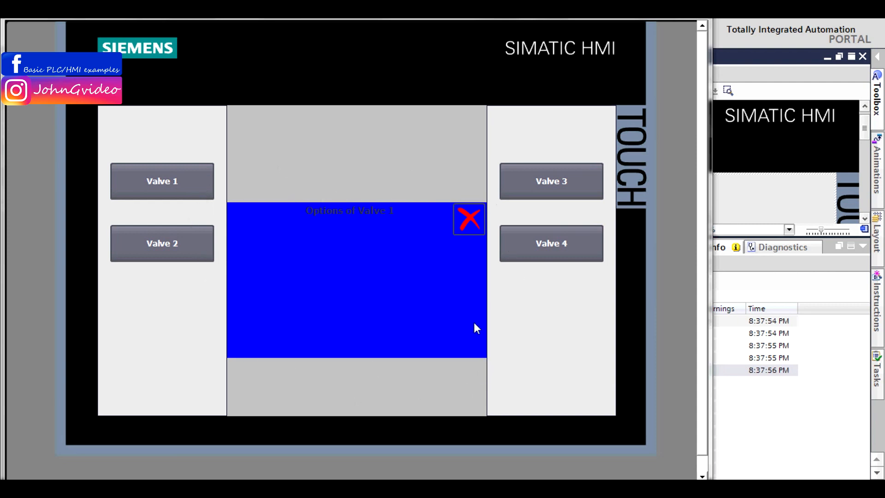
click(174, 192)
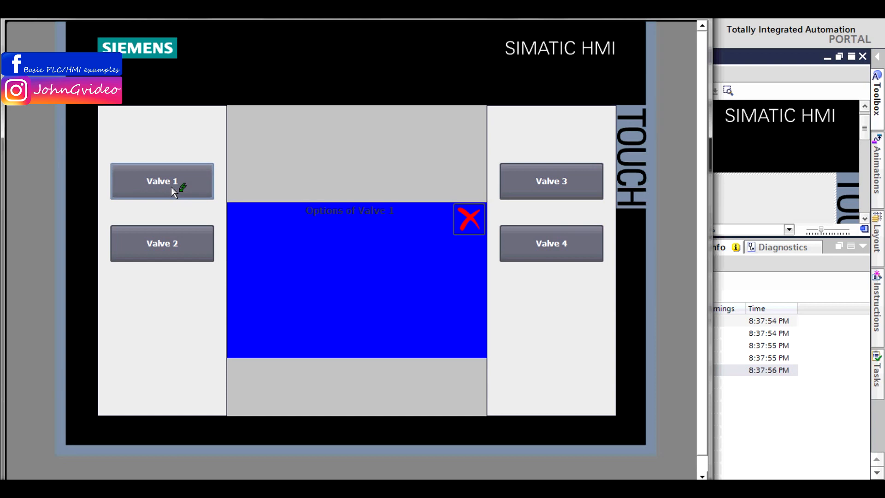
click(470, 216)
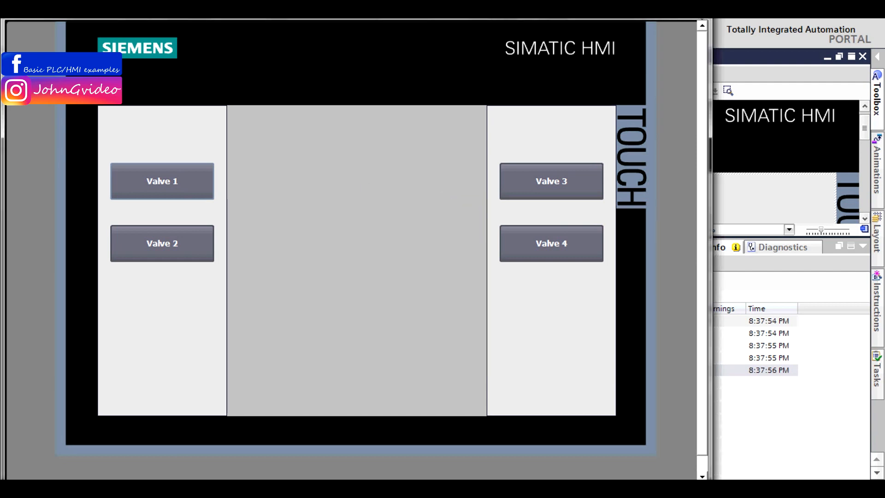
click(700, 12)
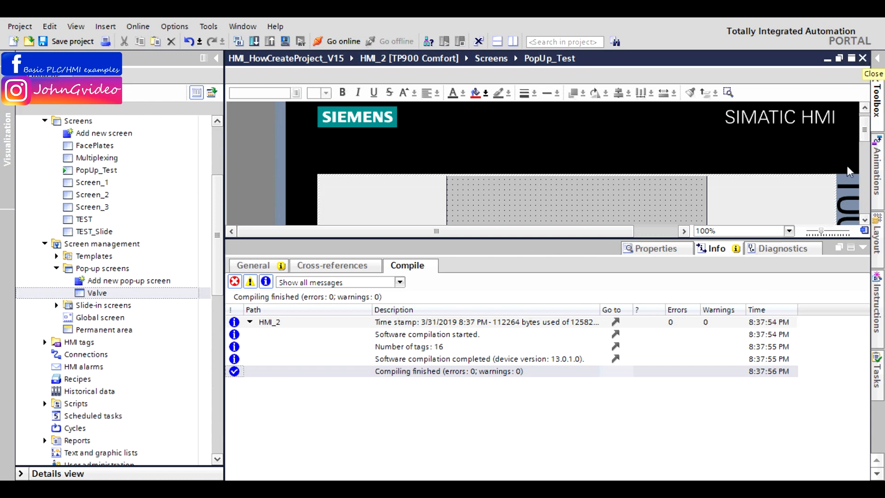
click(862, 247)
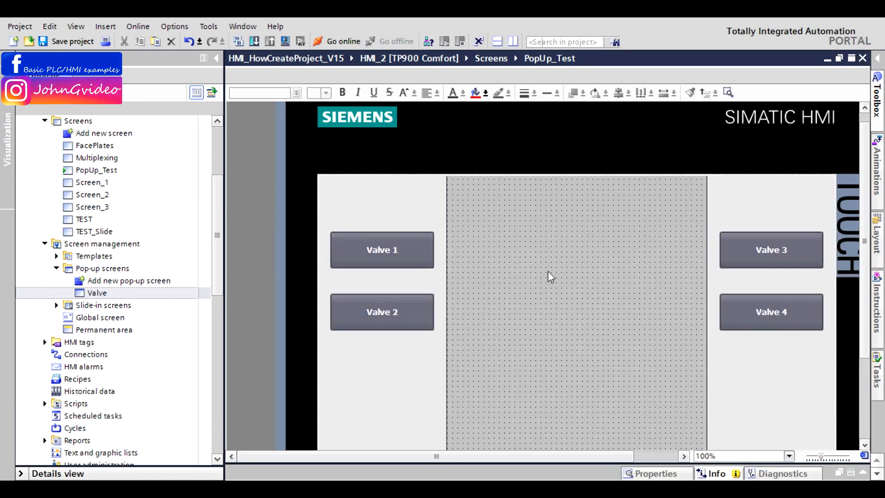
Step: Copy the ShowPopupScreen function from the Release event of the Valve 1 button on the PopUp_Test screen
scroll(865, 201, down, 2)
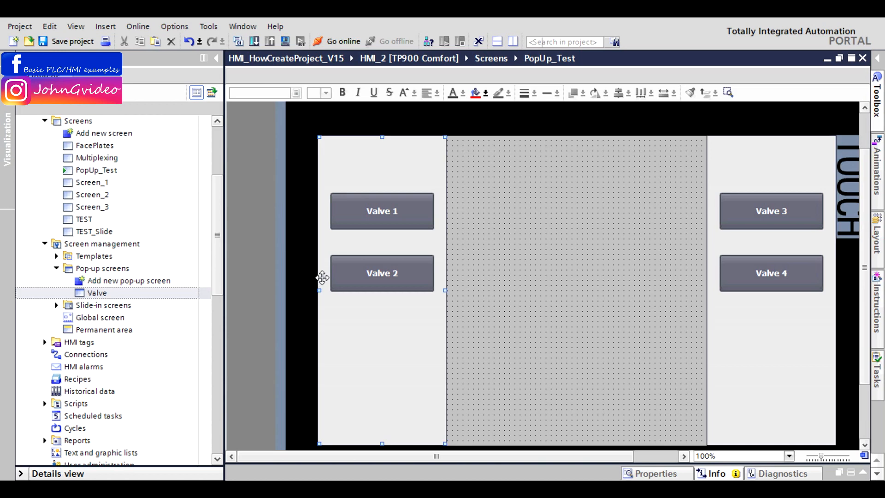
click(364, 272)
right_click(360, 272)
click(375, 214)
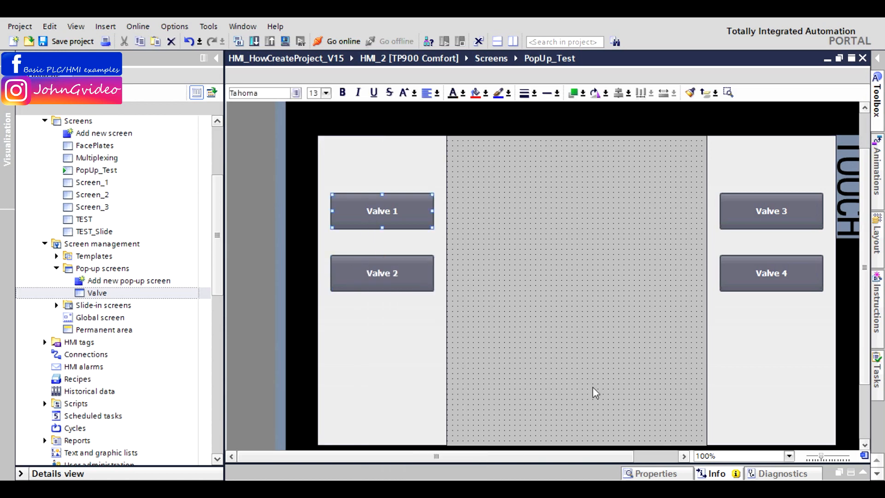
click(650, 473)
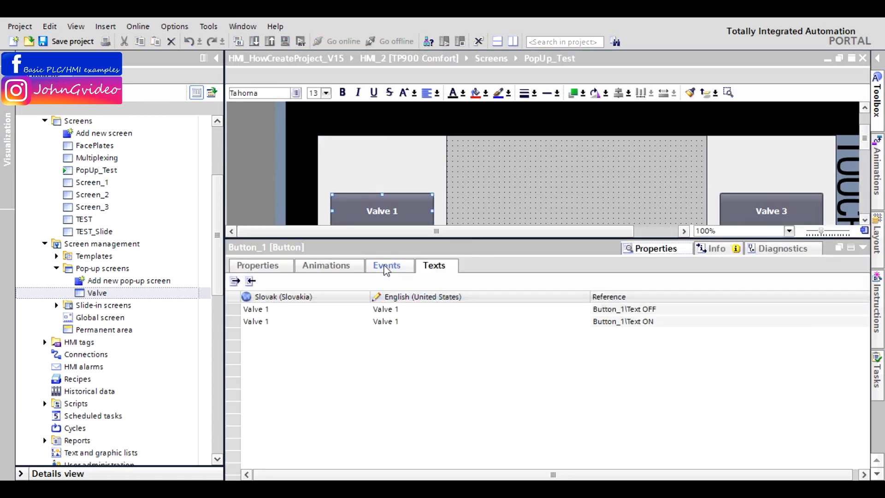
click(395, 267)
click(264, 326)
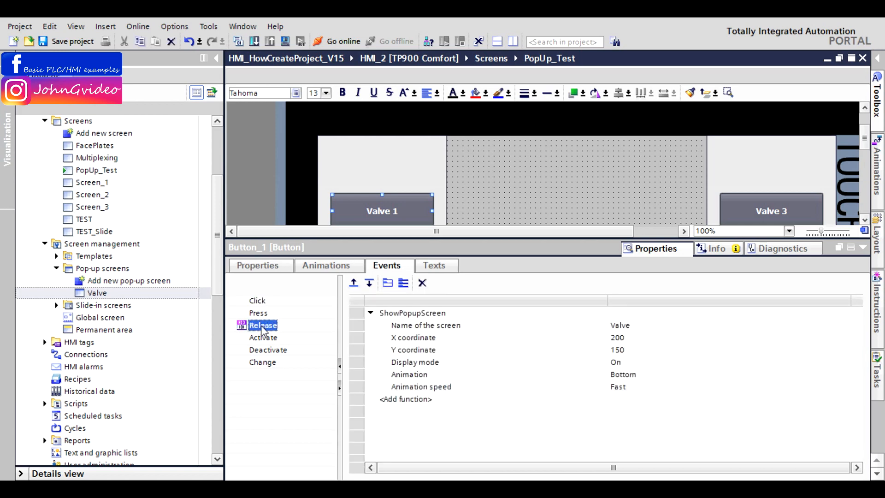
right_click(263, 329)
click(288, 343)
click(864, 248)
Step: Paste the copied ShowPopupScreen function into the Release event of the Valve 2 button
click(395, 263)
right_click(393, 264)
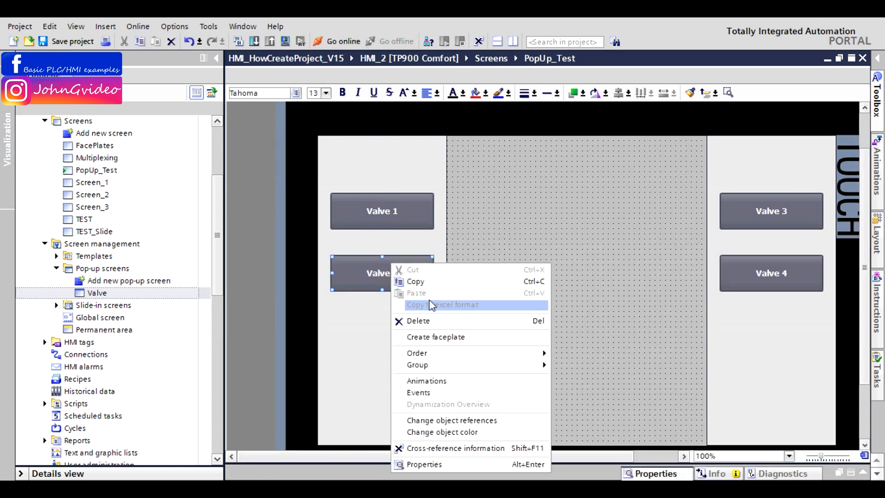
click(419, 392)
right_click(266, 330)
click(288, 355)
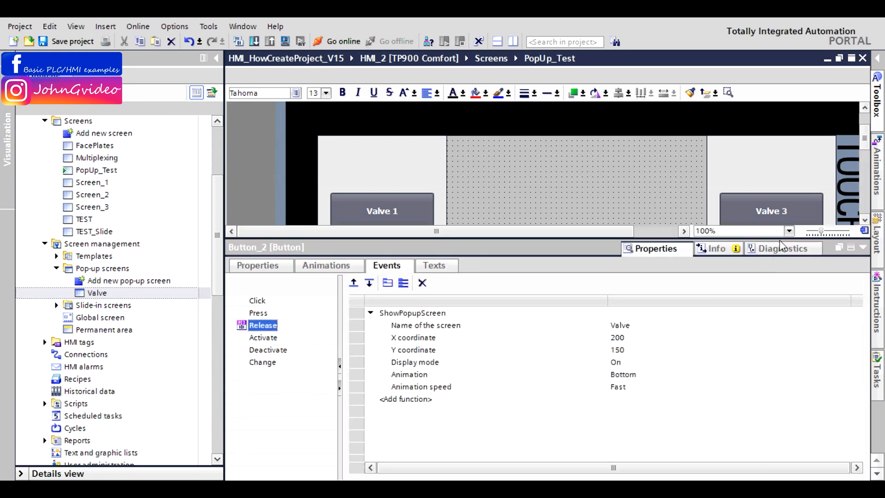
Step: Paste the copied ShowPopupScreen function into the Release event of the Valve 3 button
right_click(758, 207)
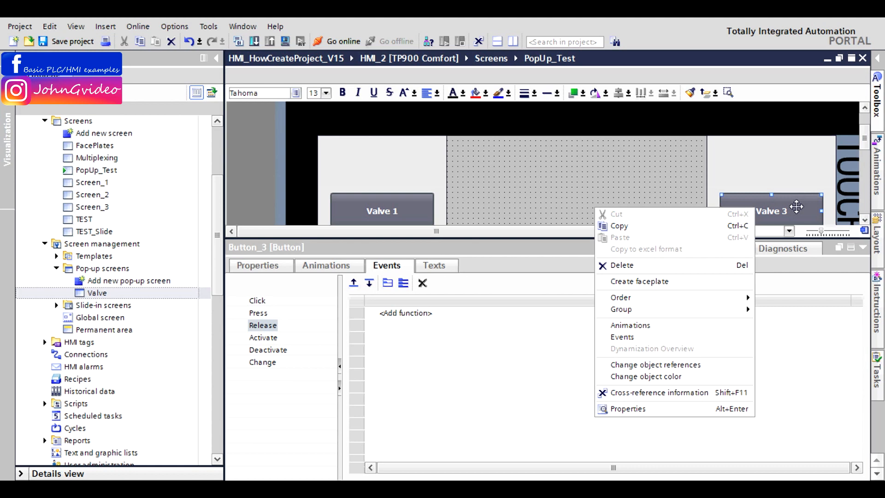
click(262, 325)
right_click(261, 325)
click(288, 355)
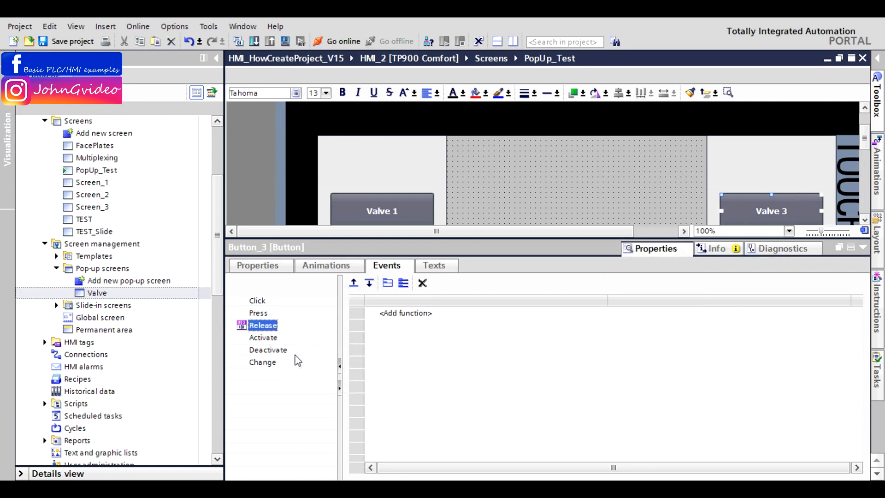
Step: Paste the copied ShowPopupScreen function into the Release event of the Valve 4 button
scroll(576, 185, down, 3)
click(770, 146)
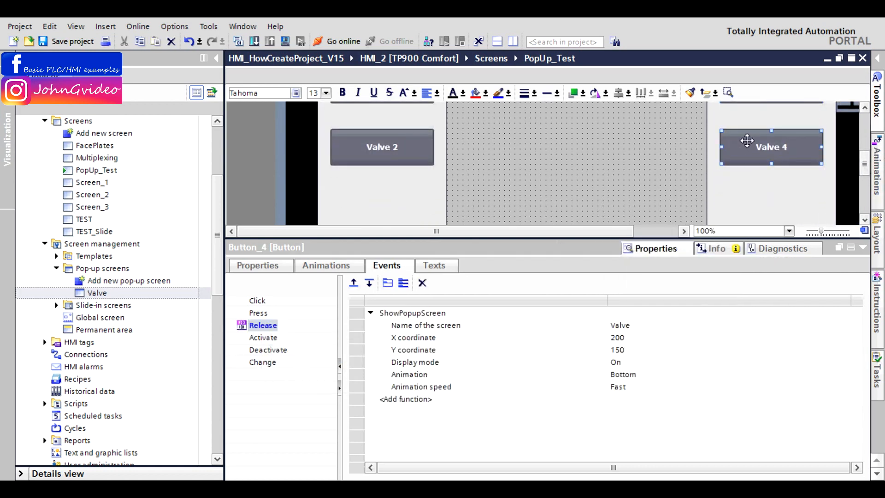
right_click(266, 328)
click(288, 355)
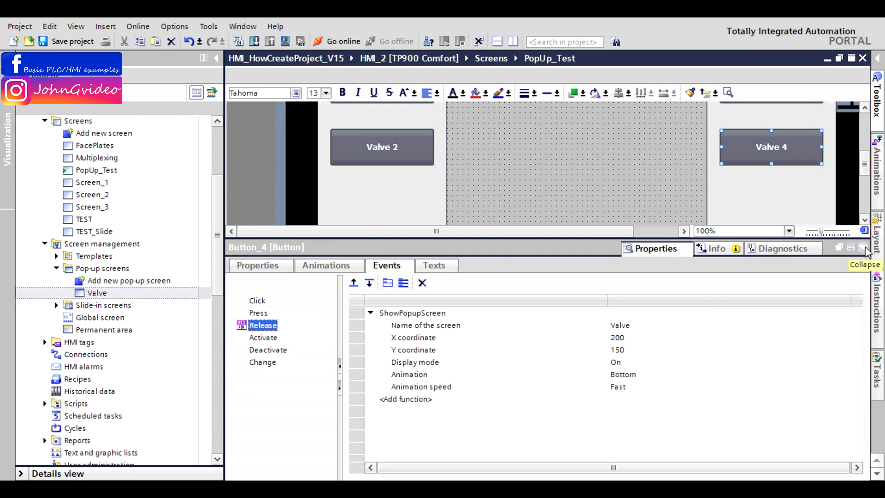
Step: Review the Valve 1 button's pop-up function and set the Animation of the Valve 2 button's ShowPopupScreen function to Left
scroll(867, 161, up, 1)
scroll(868, 161, up, 2)
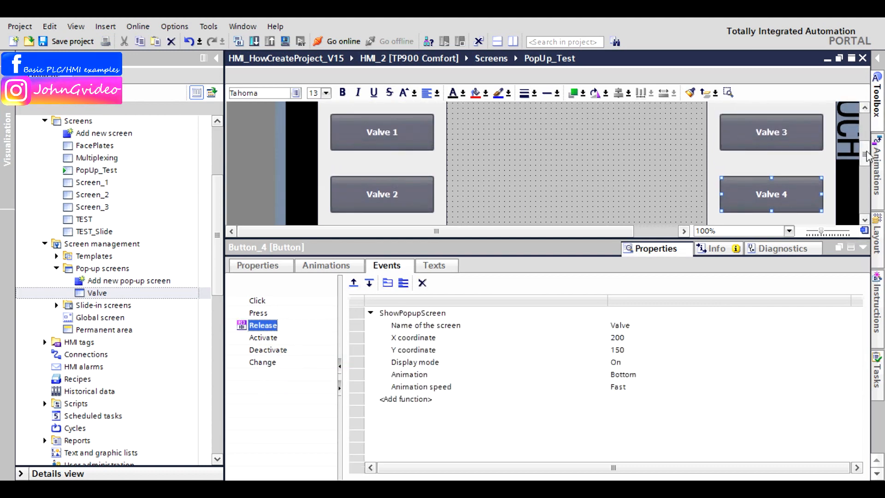
click(389, 132)
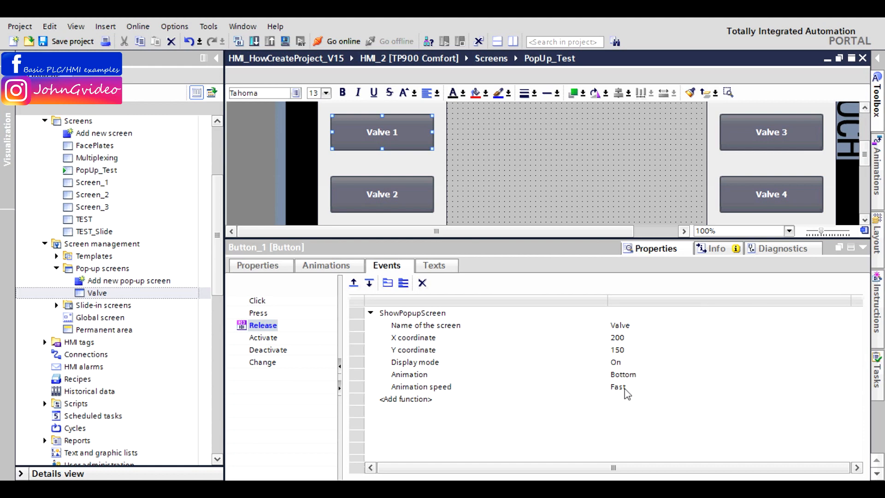
click(397, 186)
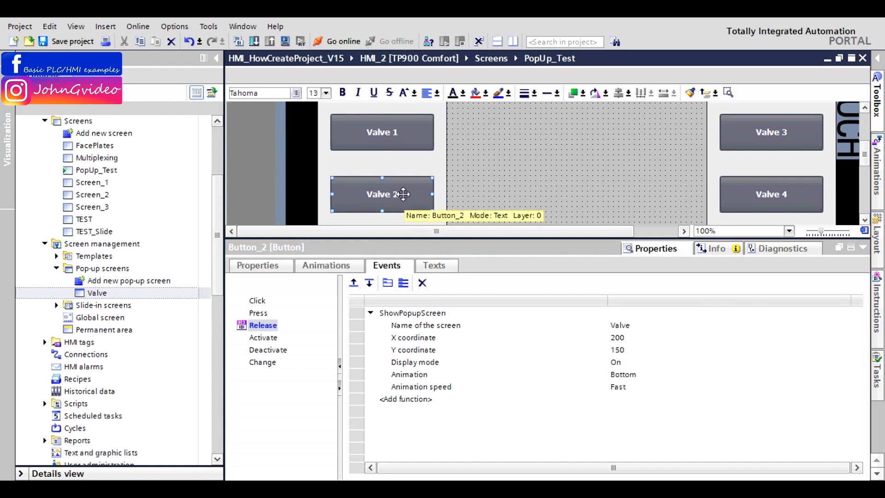
click(638, 374)
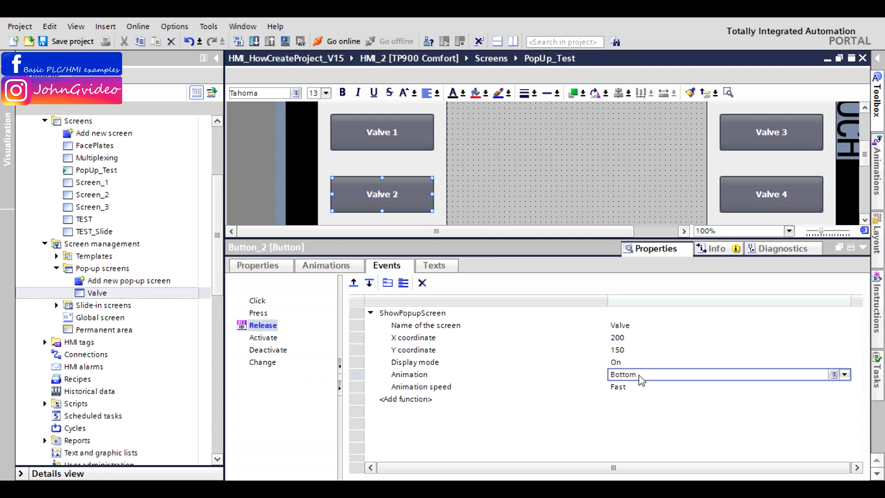
click(845, 375)
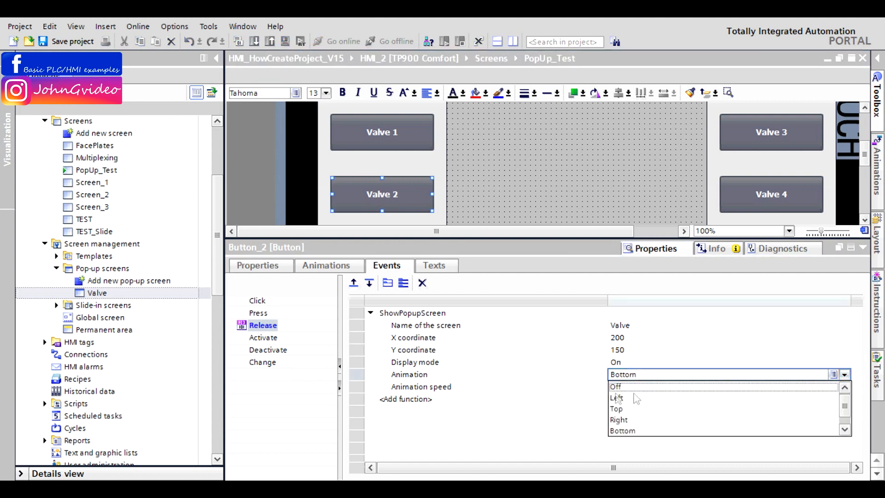
click(616, 399)
click(621, 388)
Step: Set the Animation of the Valve 3 button's ShowPopupScreen function to Top
click(780, 145)
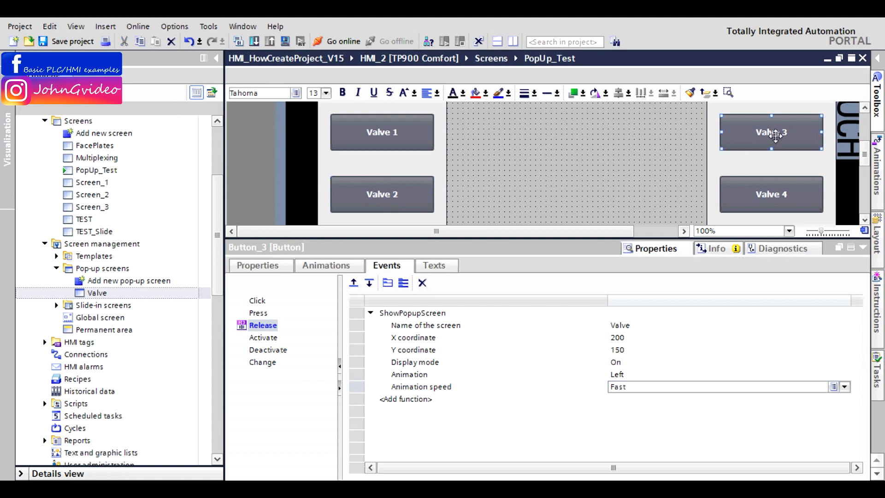
click(825, 379)
click(842, 377)
click(622, 408)
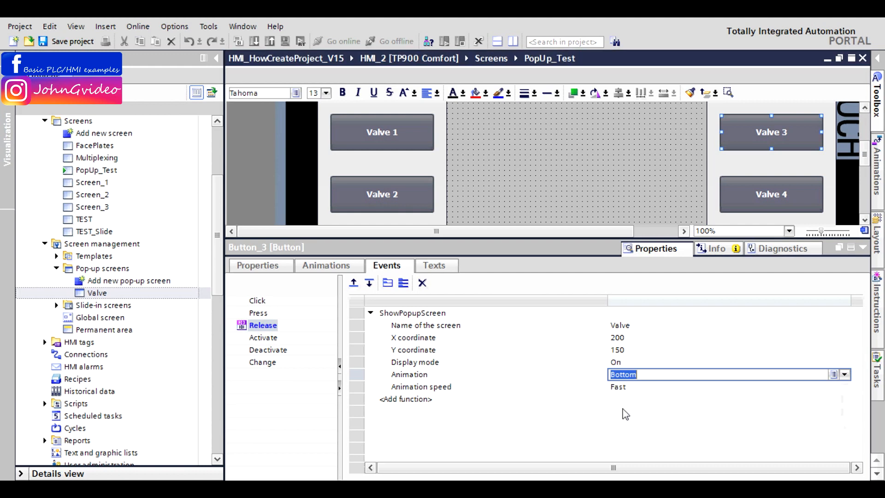
Step: Set the Animation of the Valve 4 button's ShowPopupScreen function to Right
click(767, 202)
click(826, 379)
click(845, 376)
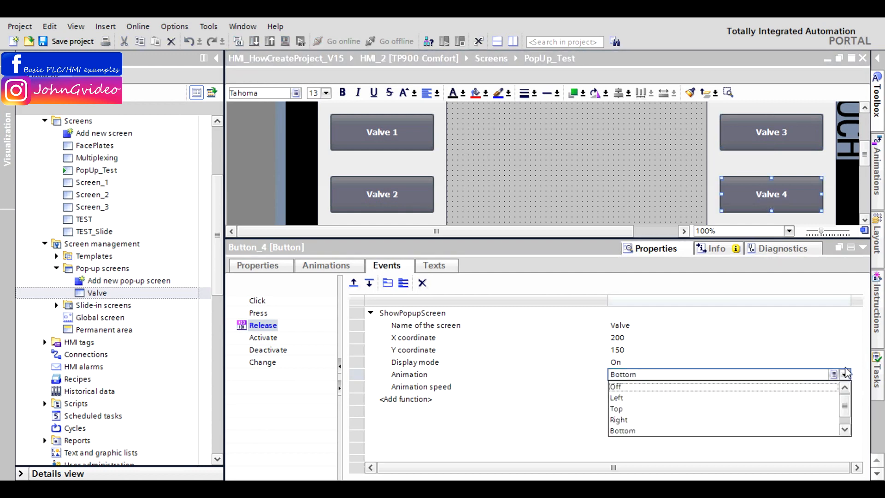
click(624, 423)
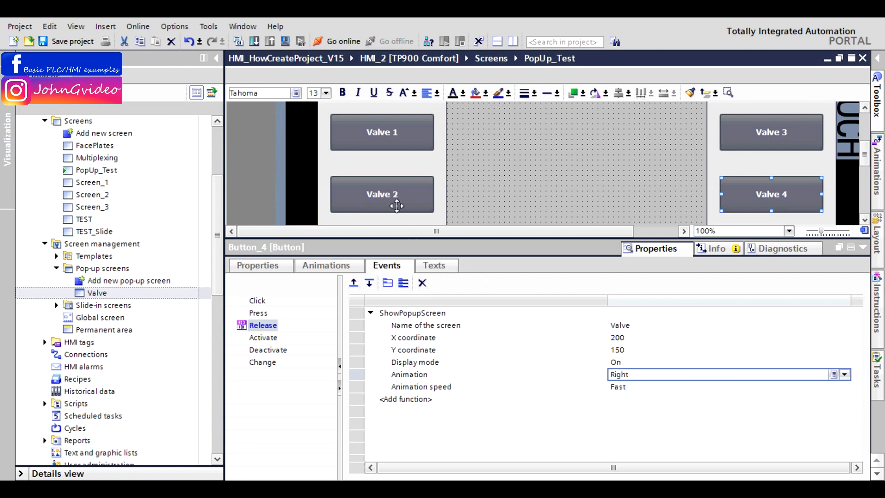
Step: Set the Animation speed of the Valve 2 button's ShowPopupScreen function to Medium
click(394, 199)
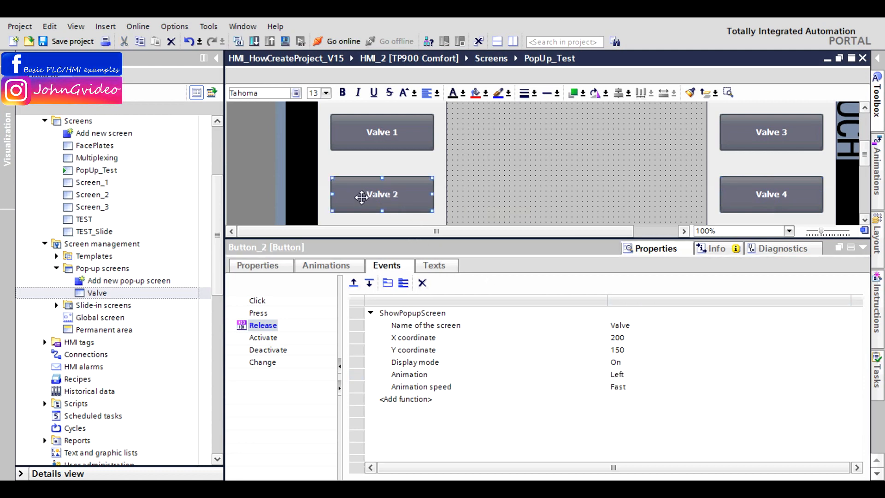
click(642, 391)
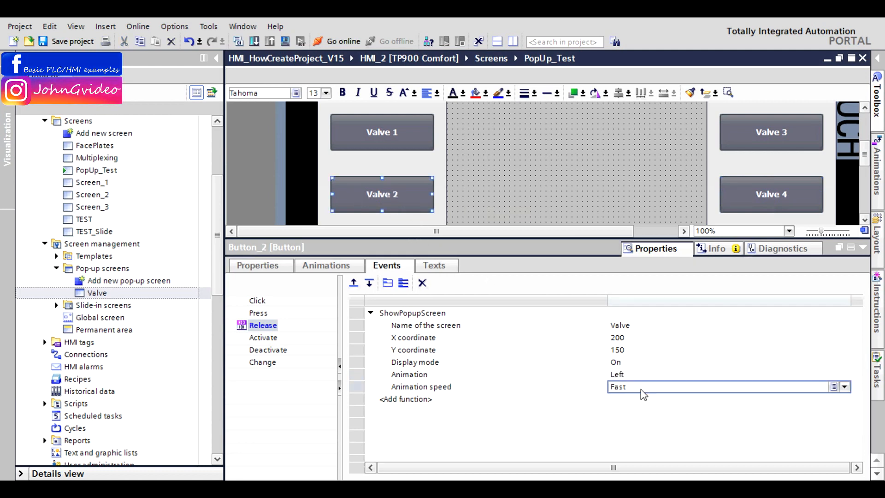
click(845, 387)
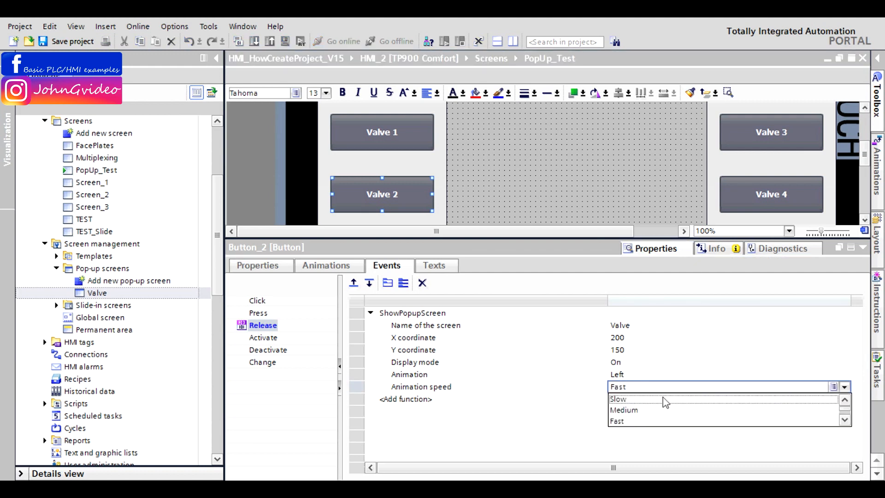
click(632, 414)
Step: Set the Animation speed of the Valve 3 button's ShowPopupScreen function to Slow
click(766, 135)
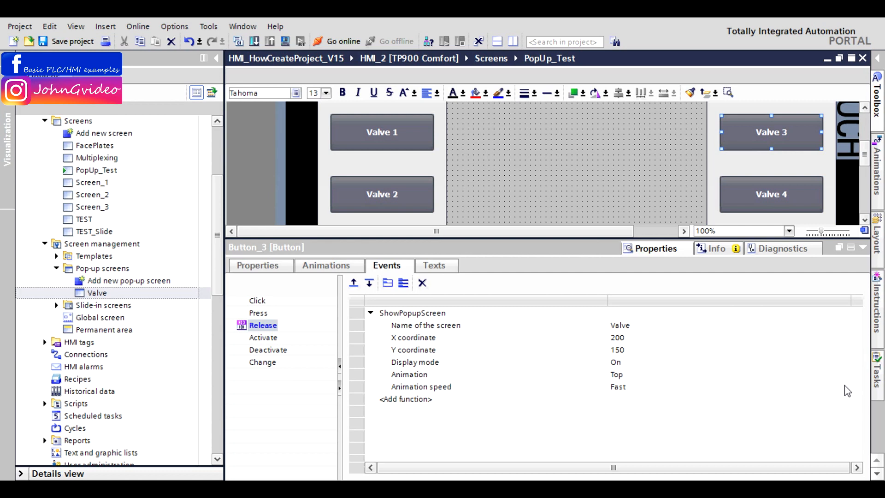
click(846, 389)
click(845, 387)
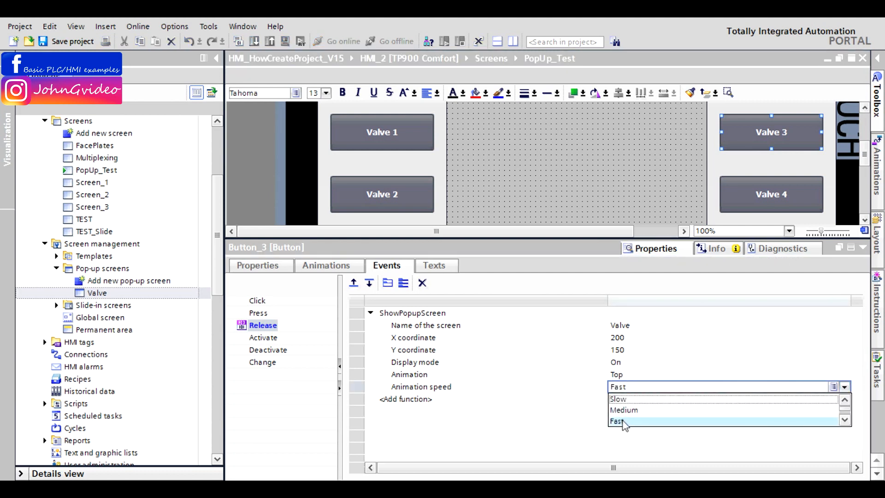
click(623, 421)
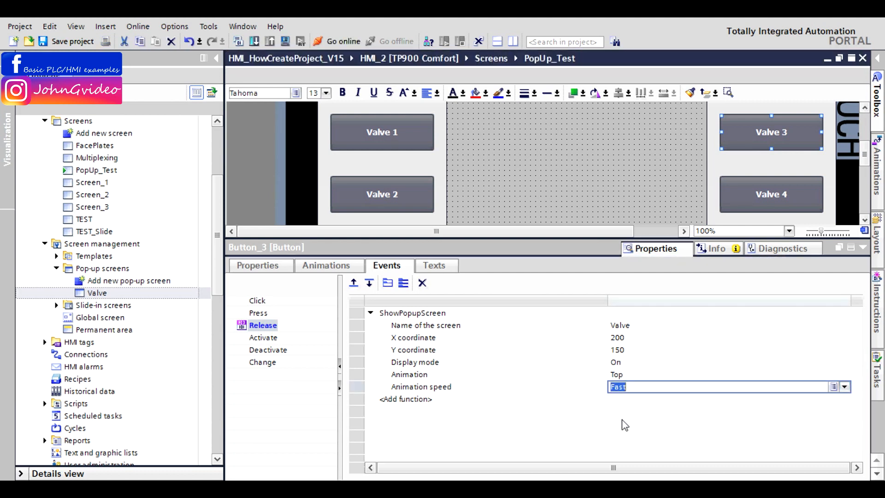
click(845, 386)
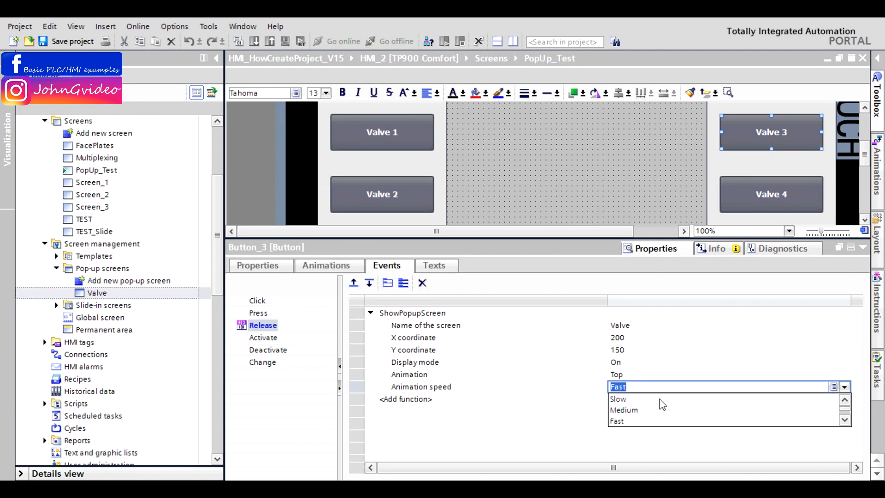
click(616, 402)
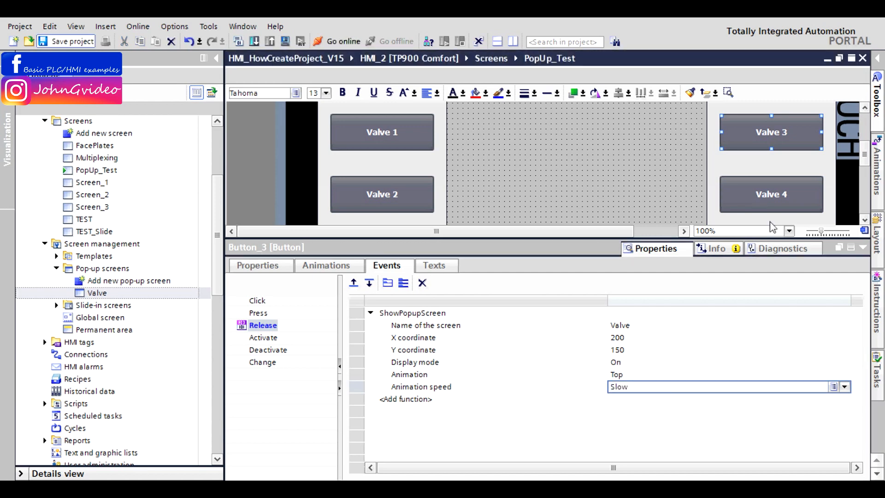
Step: Start the HMI simulation from the PopUp_Test screen
click(863, 249)
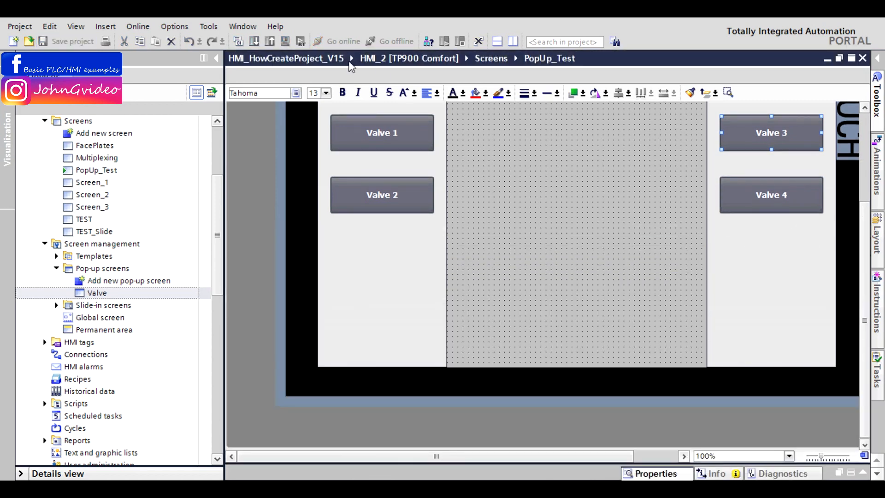
click(285, 42)
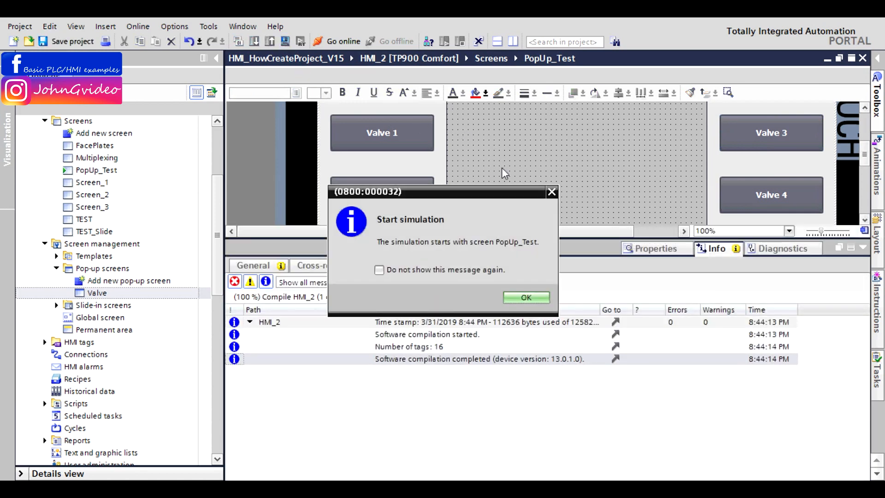
click(536, 297)
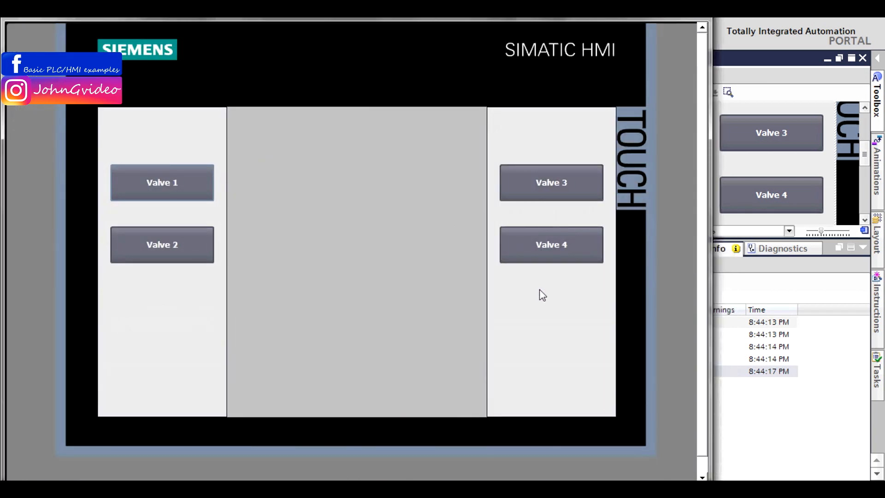
Step: Test the pop-up's opening animations with Valve 1, Valve 2 and Valve 3, closing it with the red X
click(194, 184)
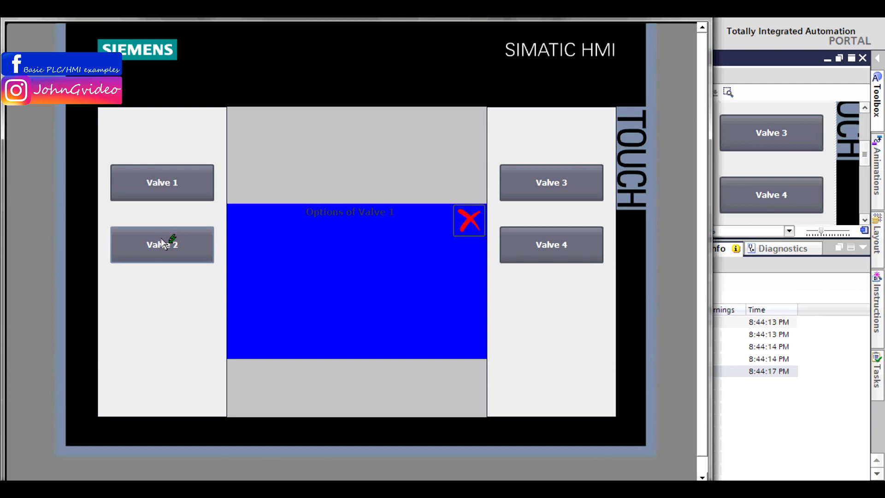
click(468, 213)
click(168, 245)
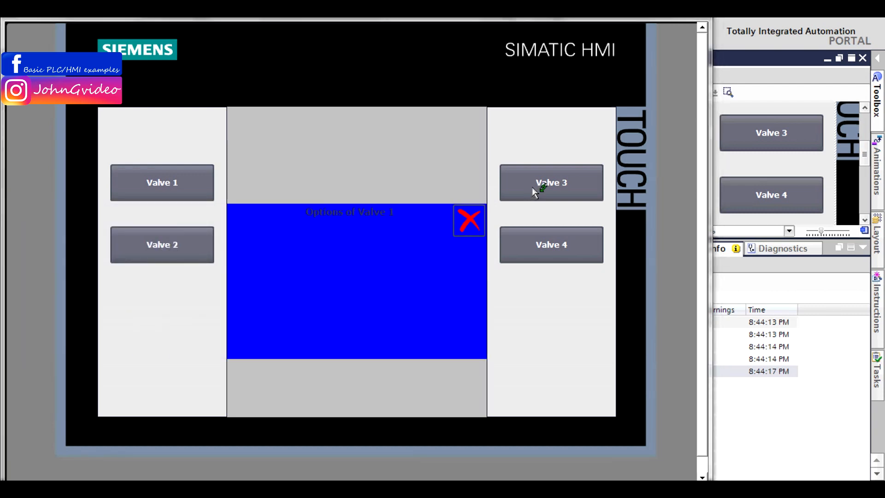
click(546, 183)
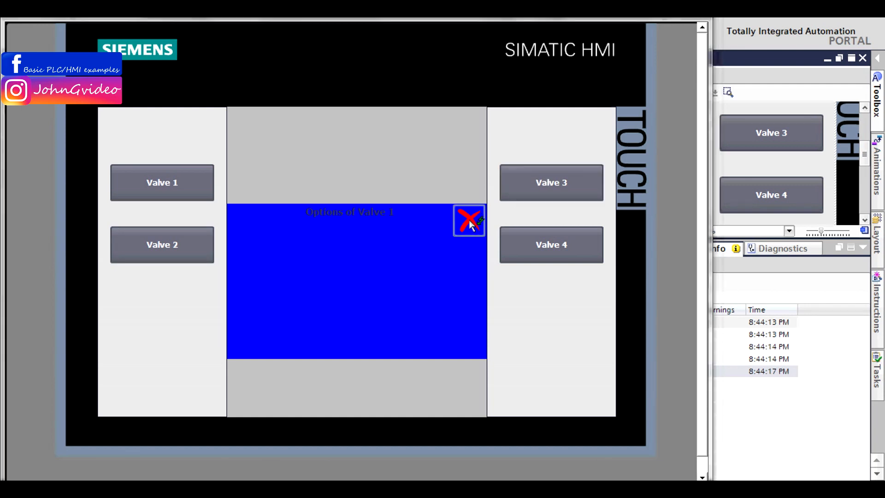
click(548, 183)
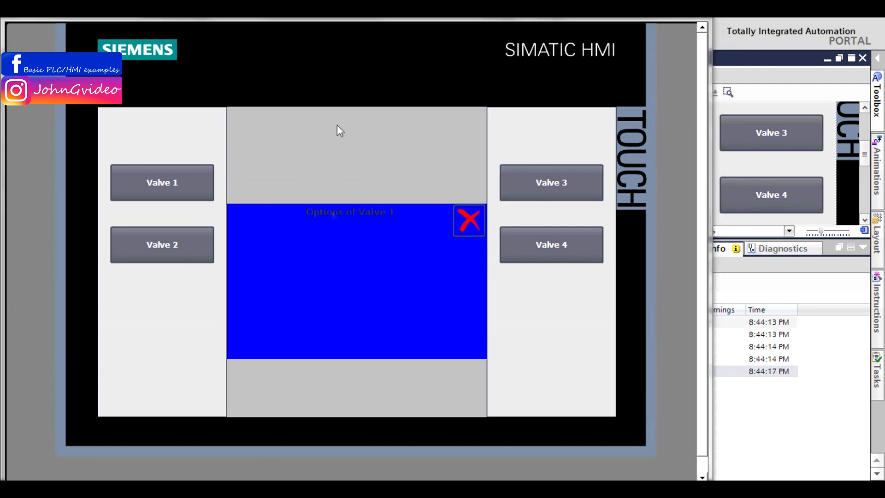
click(471, 226)
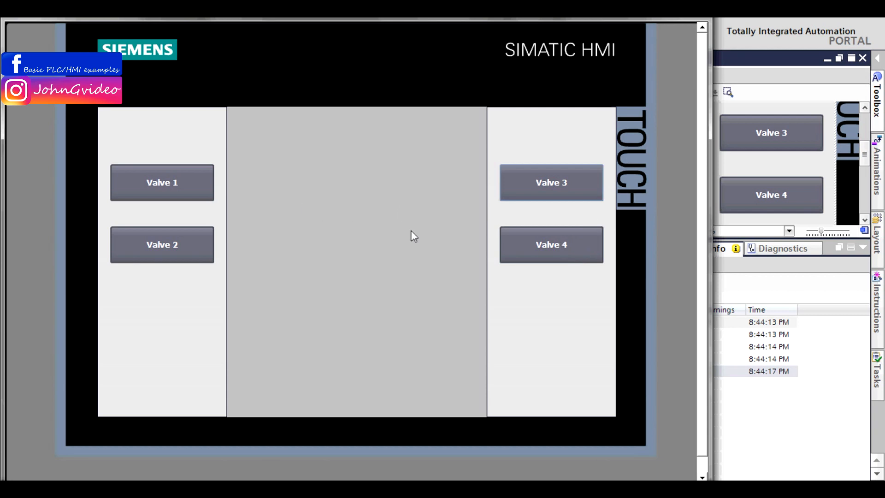
Step: Compare the pop-up animations of Valve 4, Valve 3 and Valve 2, closing the pop-up with the red X between them
click(567, 250)
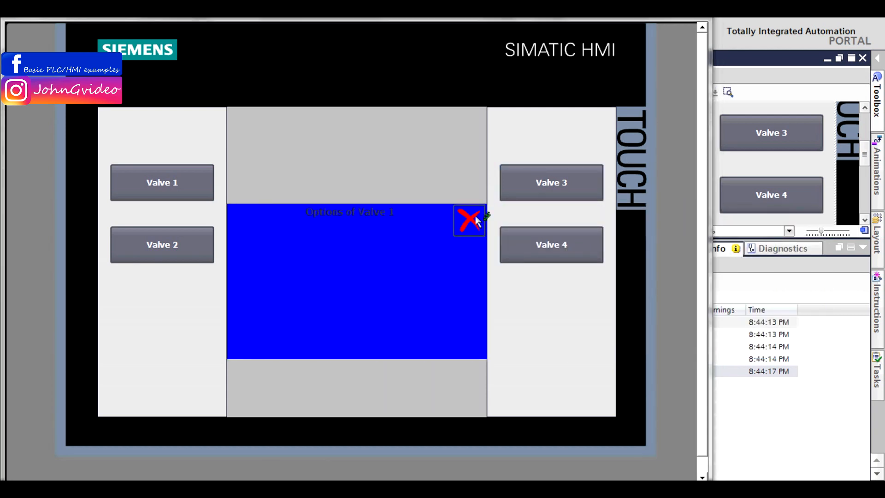
click(471, 226)
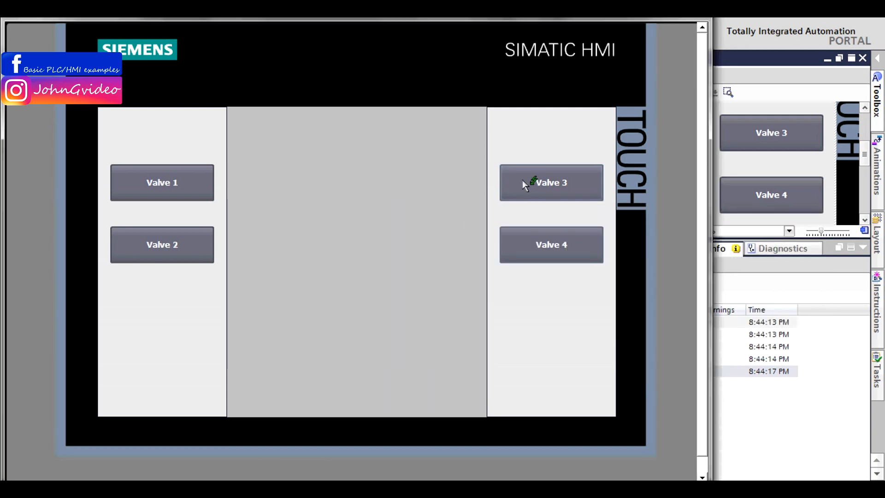
click(521, 180)
click(471, 222)
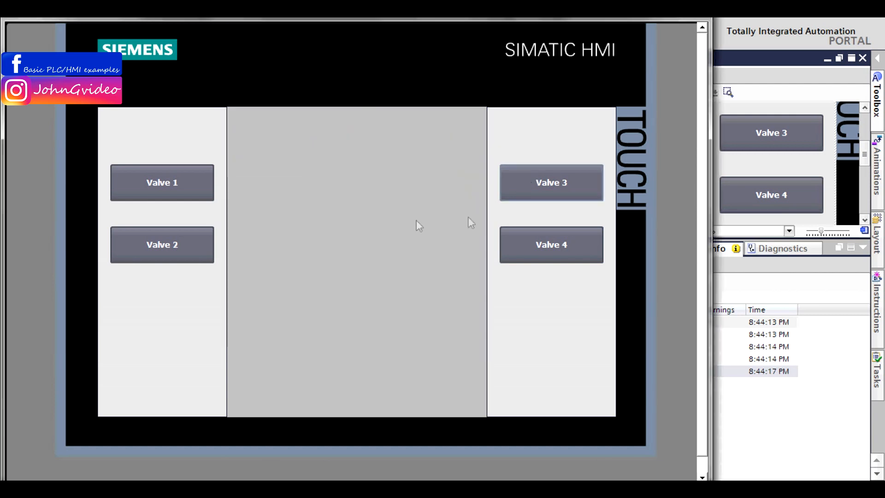
click(171, 239)
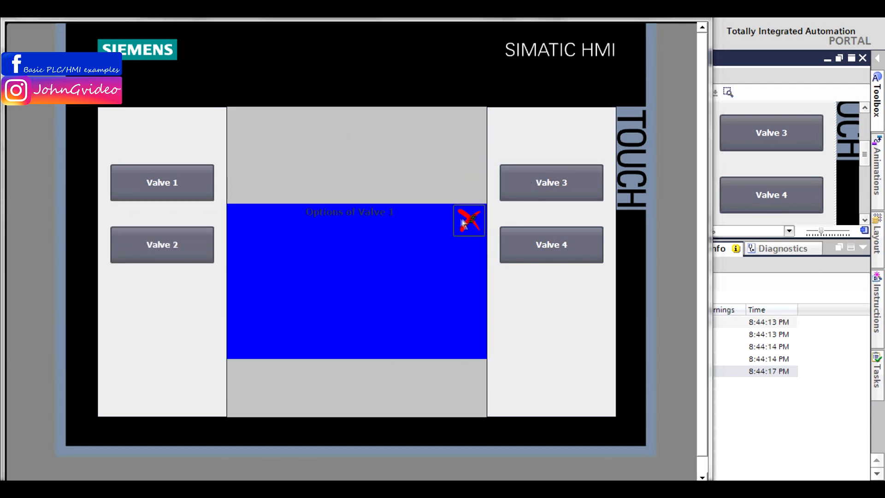
Step: Recheck the pop-up animations of Valve 1, Valve 2 and Valve 4, closing the pop-up each time, and exit the simulation
click(462, 223)
click(184, 182)
click(475, 226)
click(185, 189)
click(468, 221)
click(176, 246)
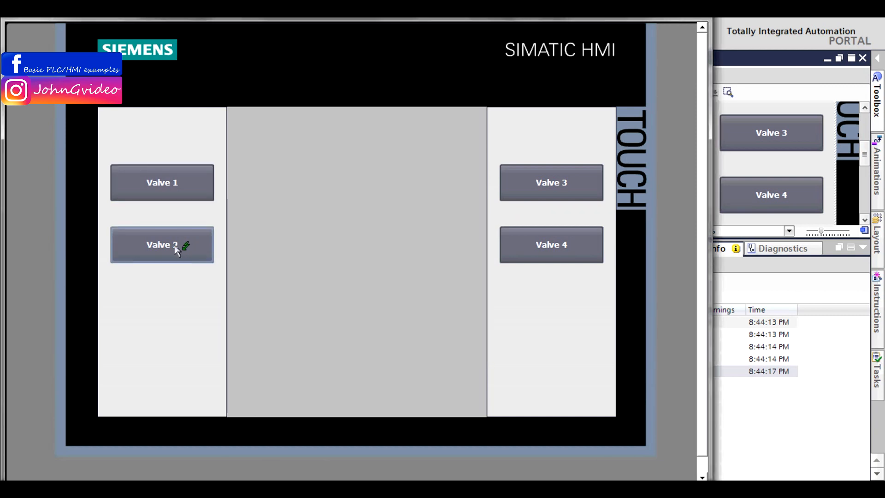
click(469, 220)
click(592, 249)
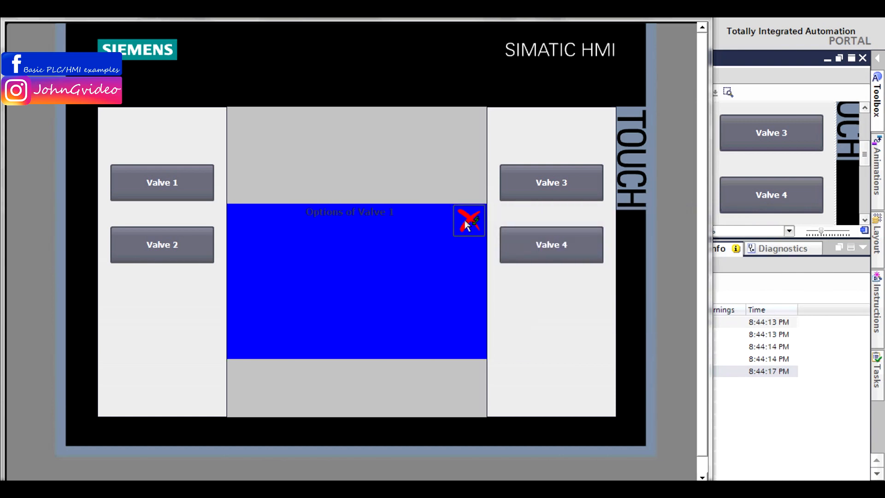
click(468, 224)
click(693, 17)
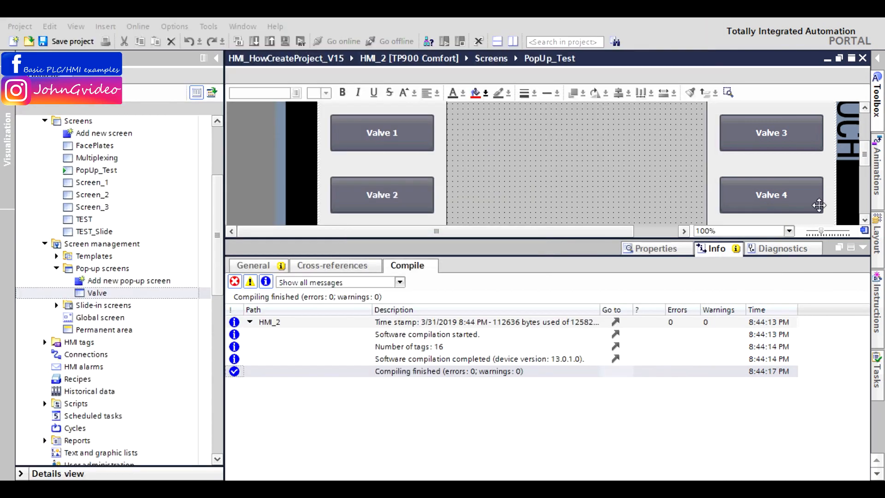
Step: Examine the valve buttons on PopUp_Test and the title text of the Valve pop-up screen, ending on PopUp_Test
click(862, 248)
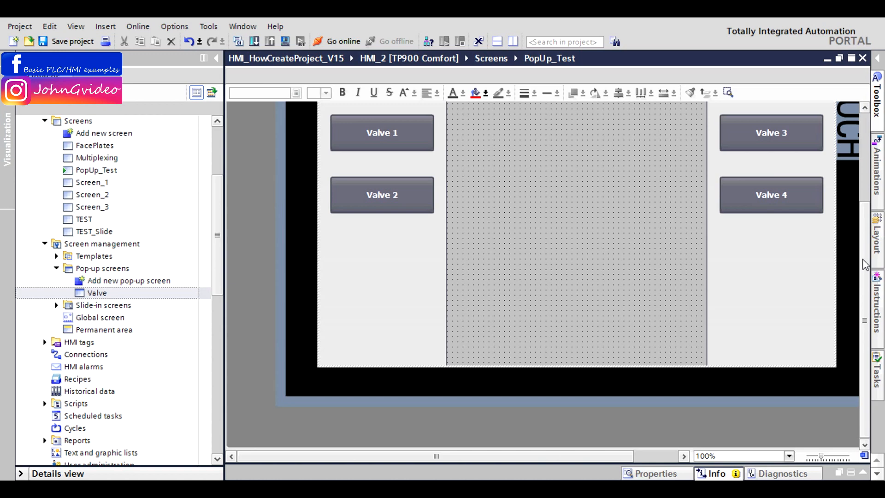
scroll(825, 219, up, 3)
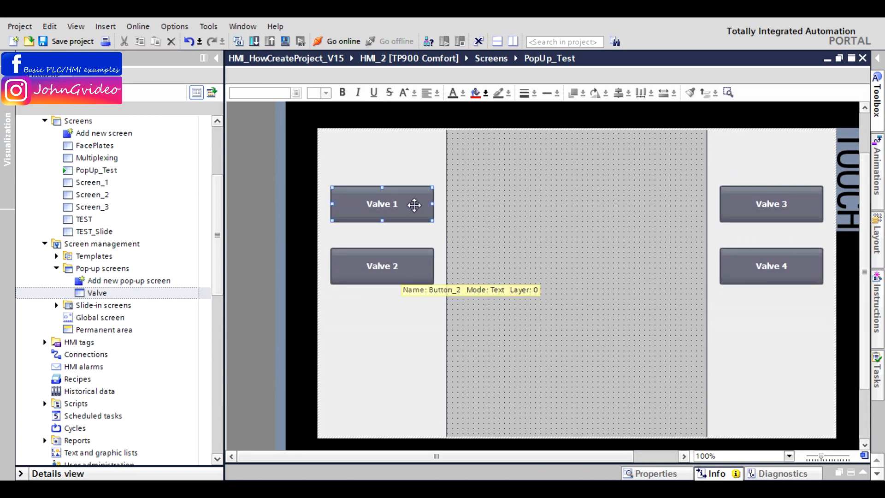
click(414, 205)
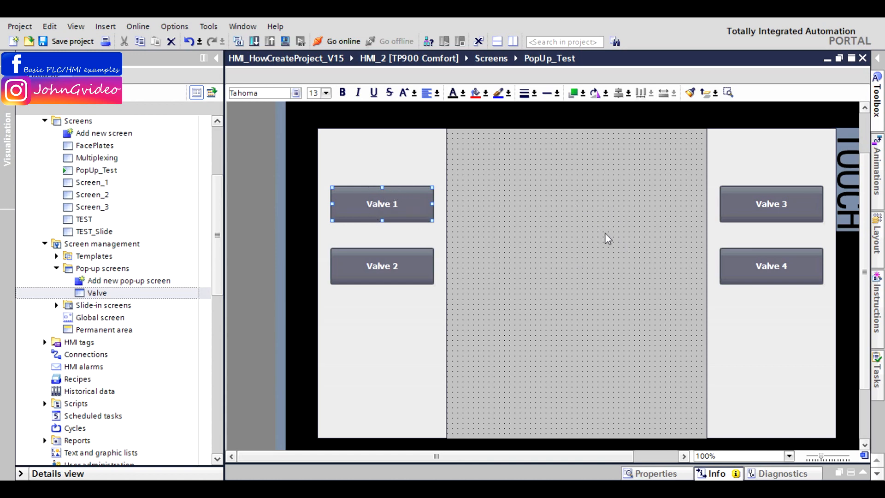
double_click(95, 293)
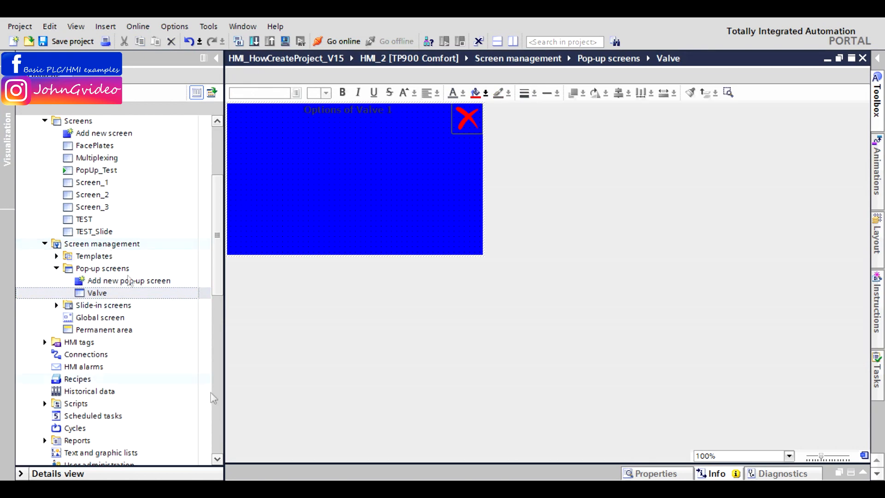
click(230, 474)
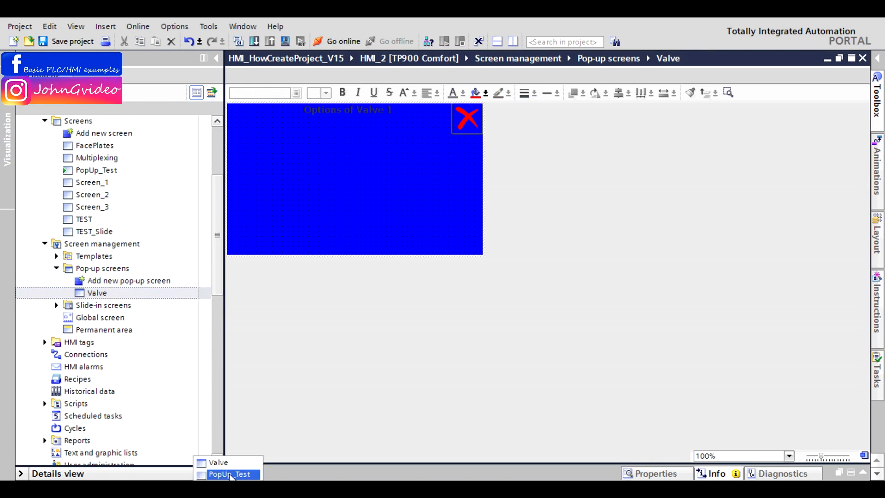
click(231, 475)
click(374, 267)
click(233, 474)
click(226, 465)
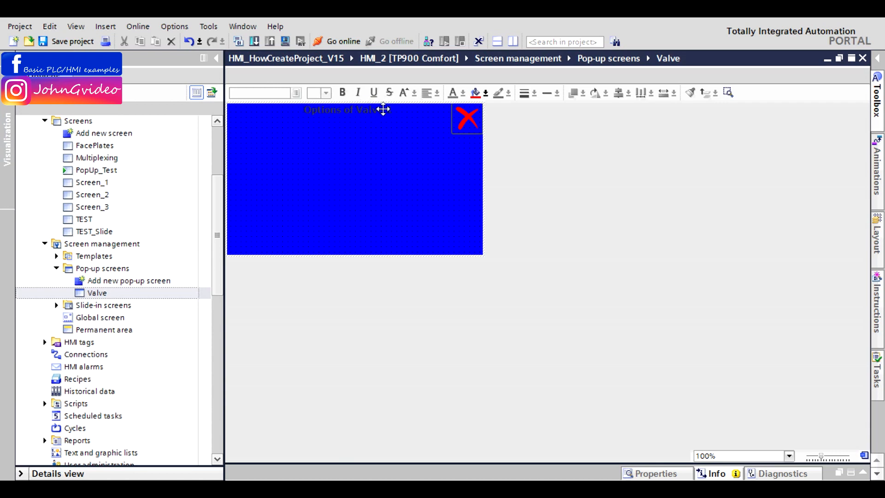
click(863, 59)
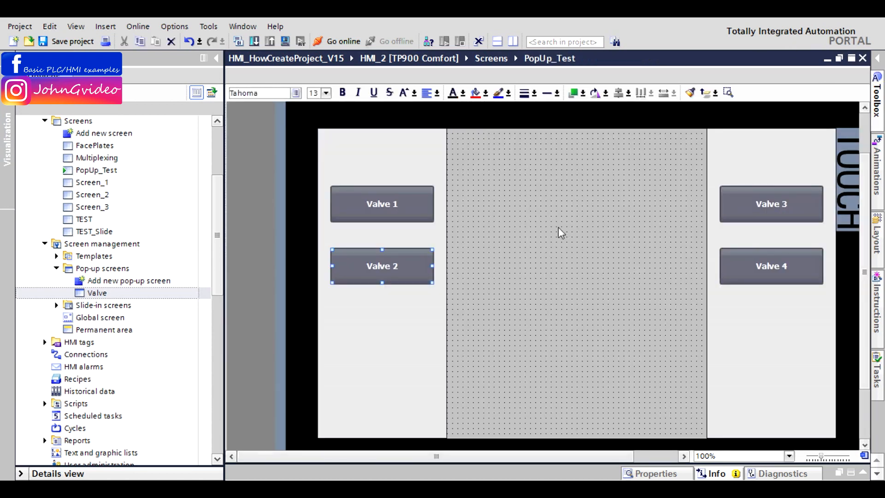
Step: Add a new HMI tag named Name_PopUp to the Default tag table
click(44, 341)
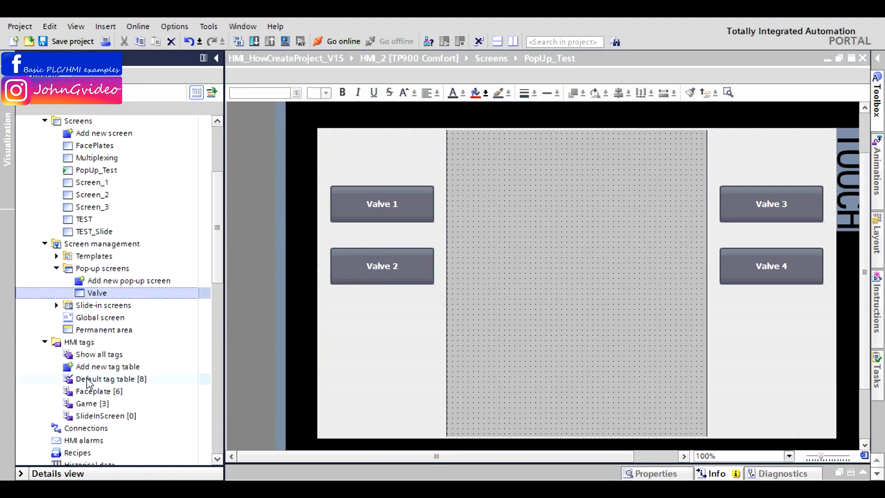
click(88, 379)
key(F2)
double_click(69, 379)
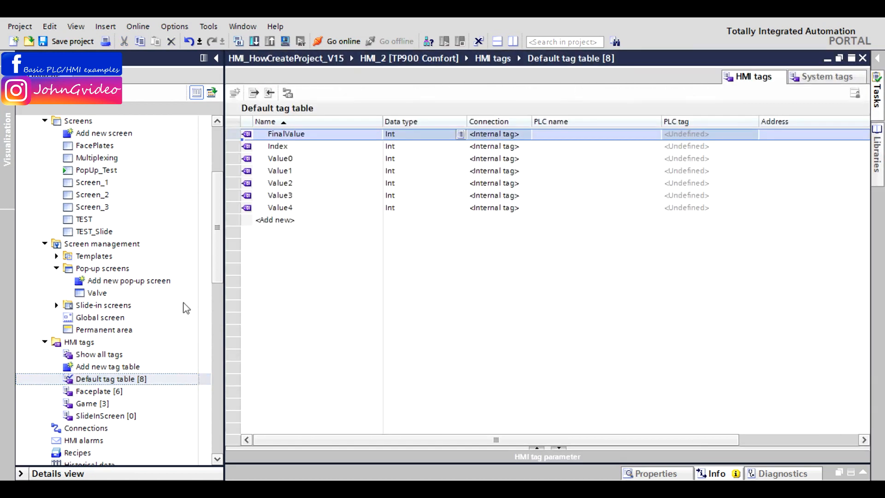
double_click(276, 220)
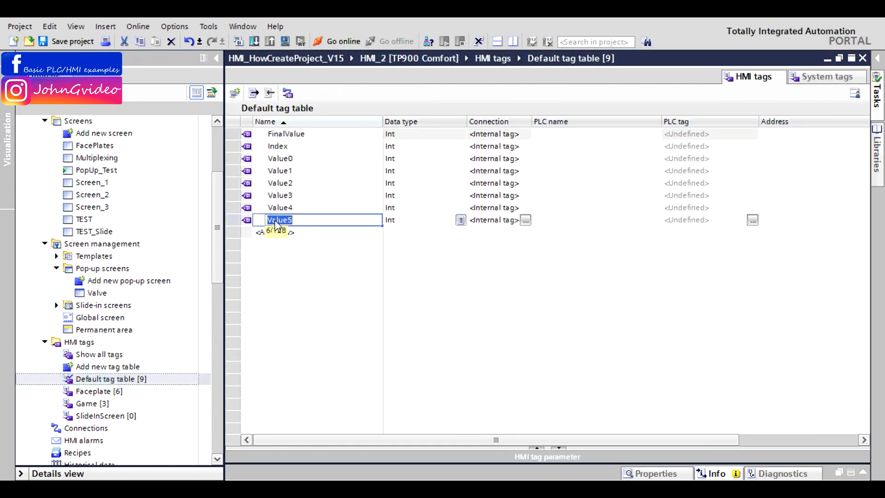
text(N)
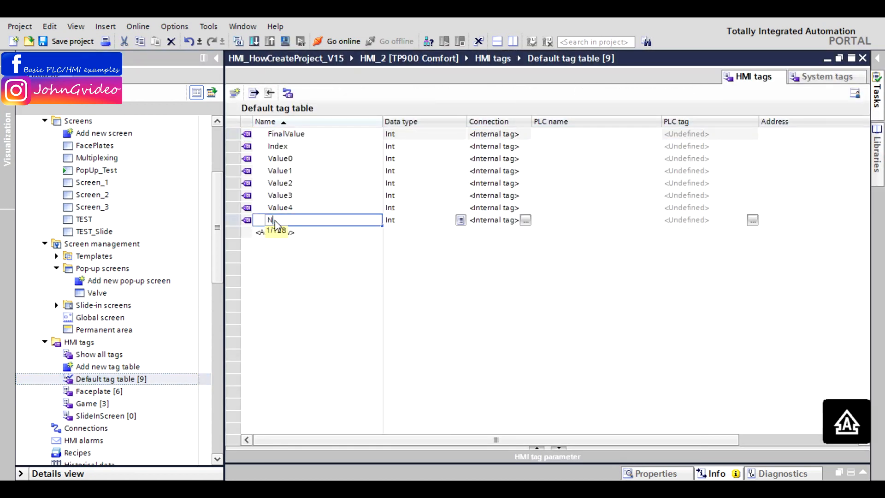
text(ame_)
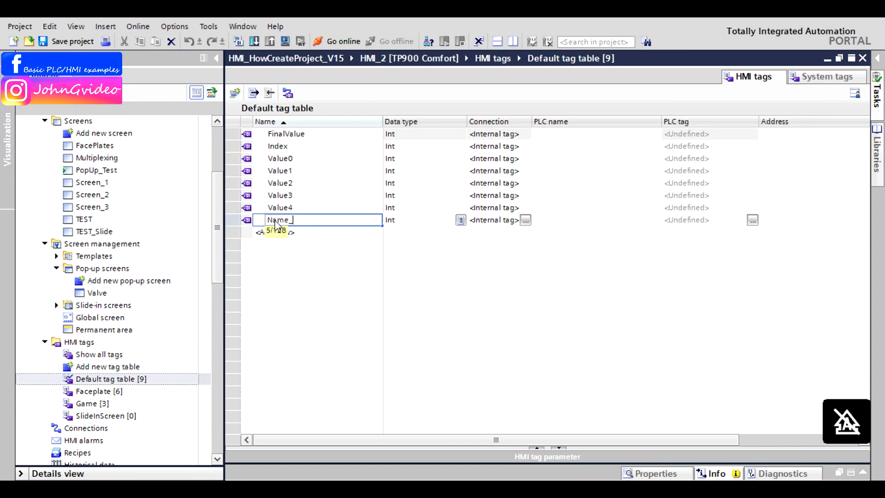
text(P)
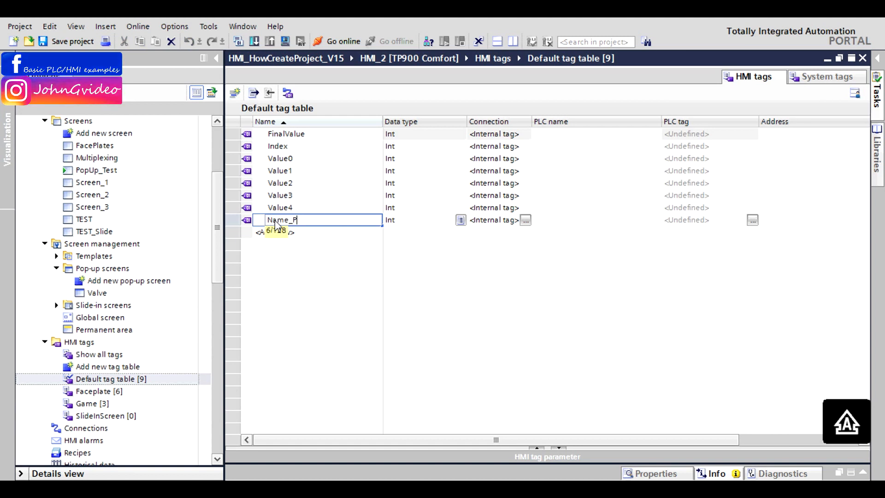
text(upUp)
Step: Set the data type of the Name_PopUp tag to WString and close the tag table
click(411, 222)
click(460, 219)
text(ws)
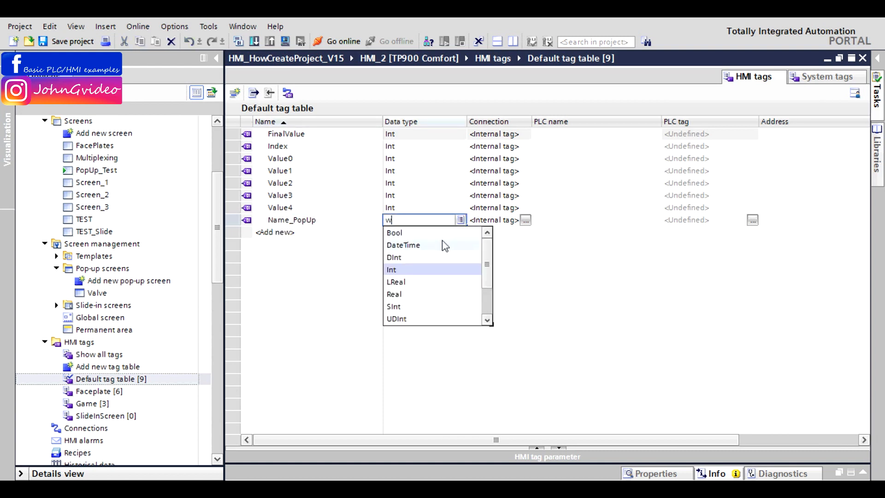
click(402, 235)
click(399, 236)
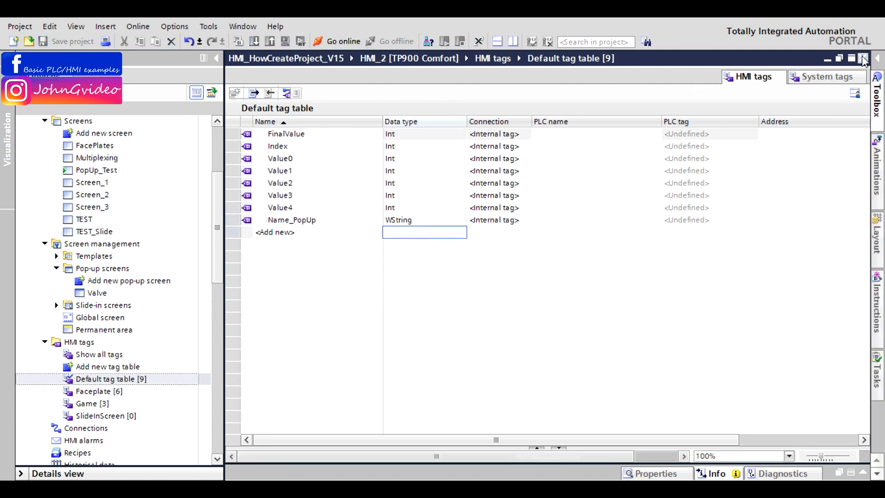
click(862, 59)
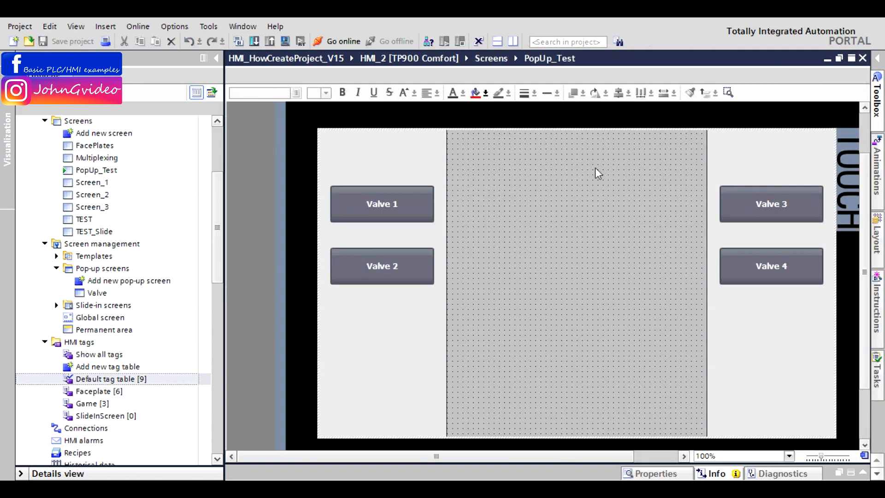
Step: Open the Valve pop-up screen and shorten its title text to "Options of", leaving out the valve name
double_click(92, 292)
click(362, 108)
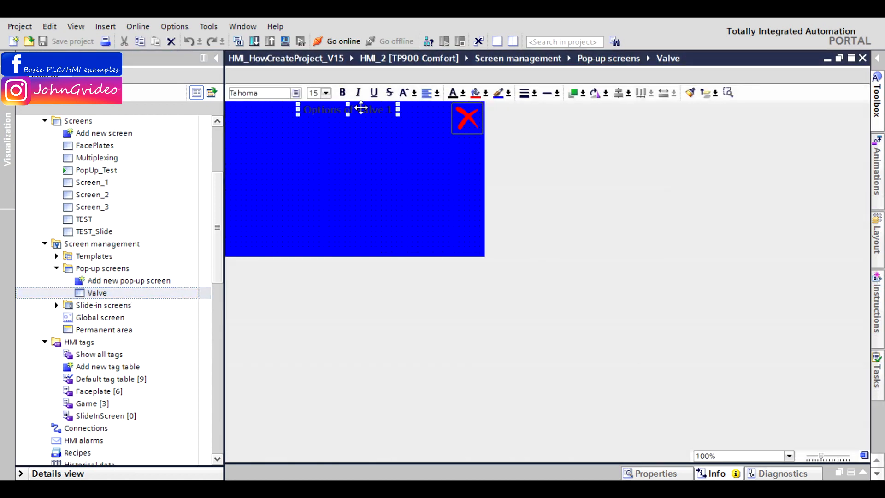
right_click(361, 109)
click(415, 312)
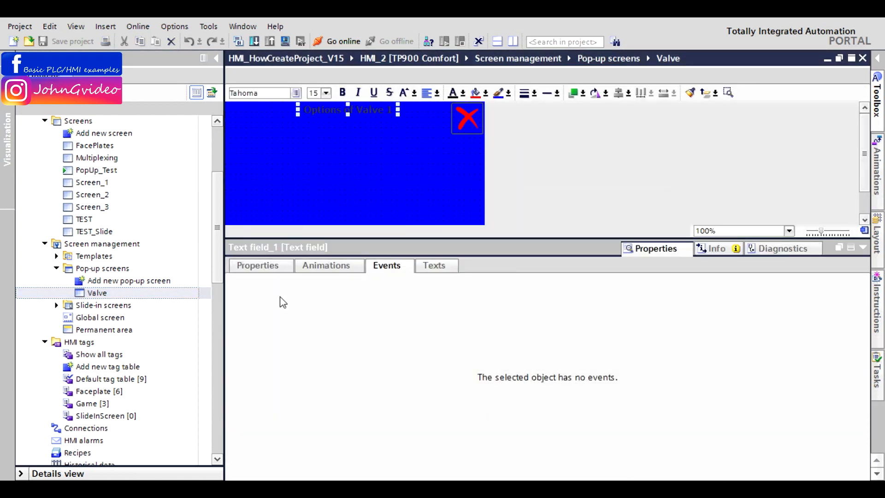
click(261, 267)
click(255, 301)
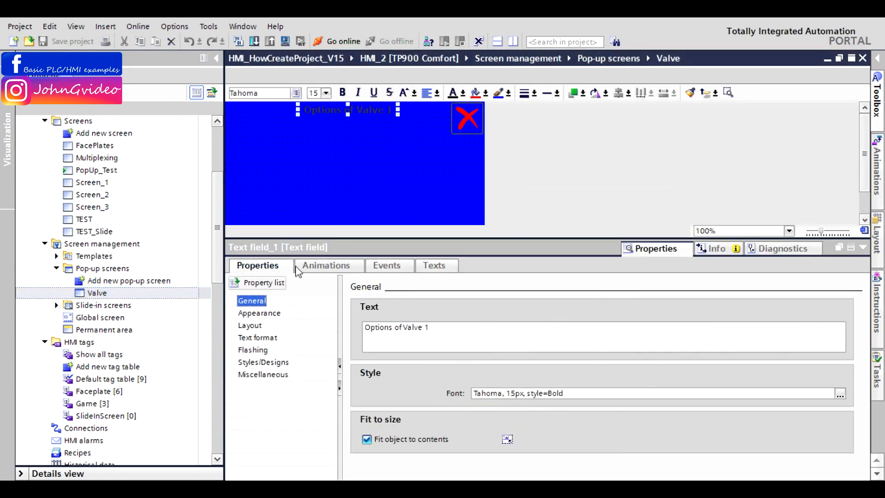
click(424, 332)
drag(428, 327, 417, 325)
key(Delete)
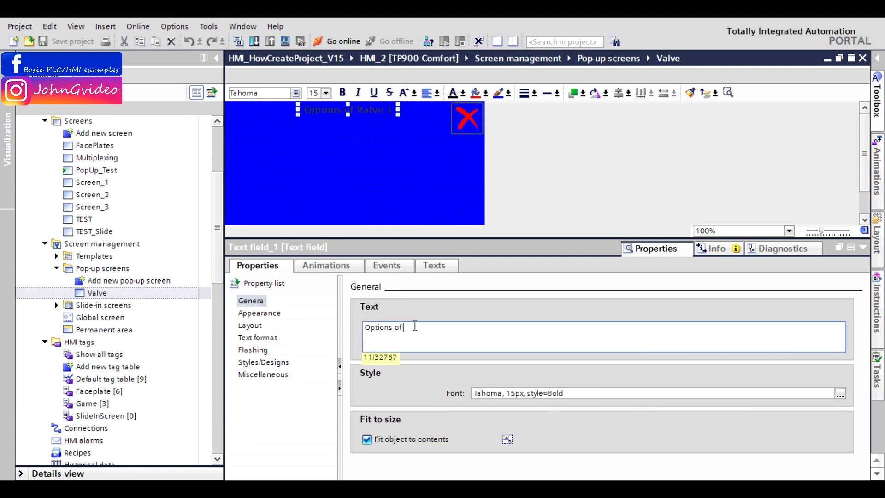
Step: Insert a parameter field after "Options of" in the title text and assign it the Name_PopUp tag
right_click(414, 326)
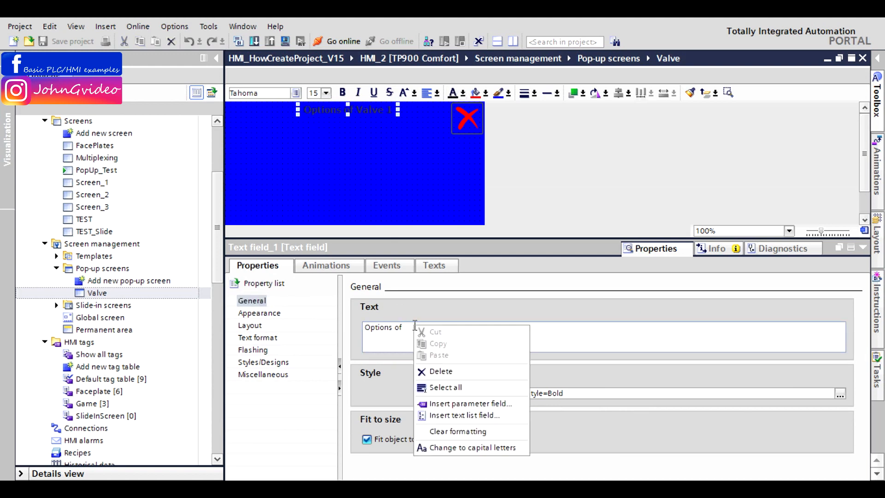
click(502, 404)
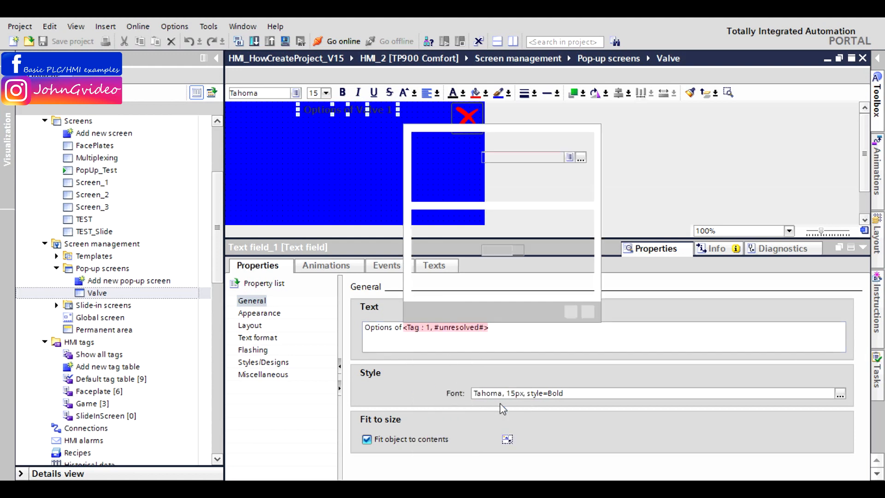
click(518, 161)
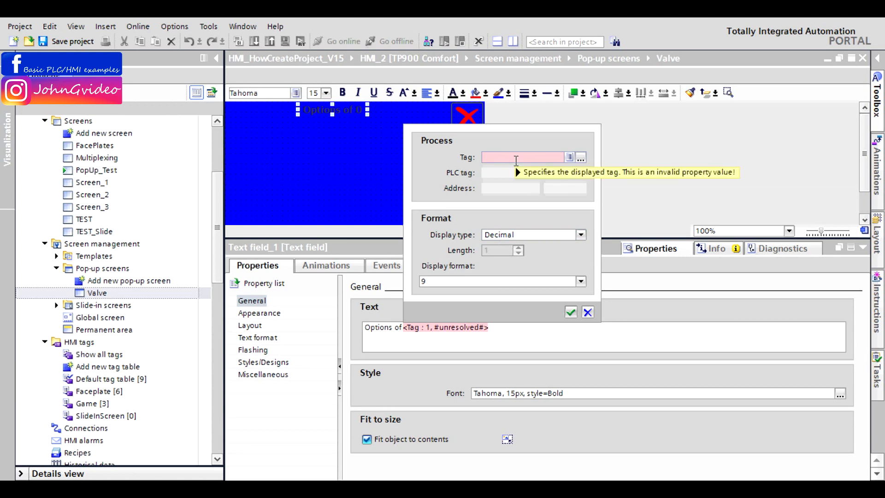
text(Name)
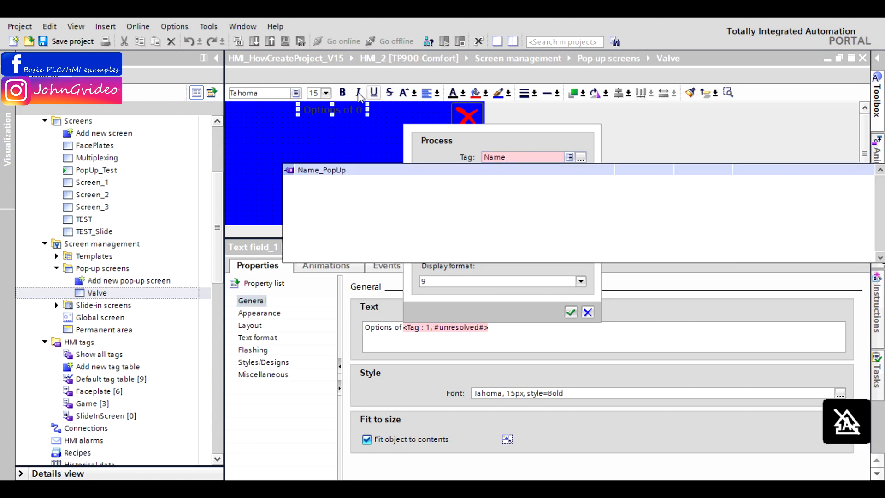
click(318, 170)
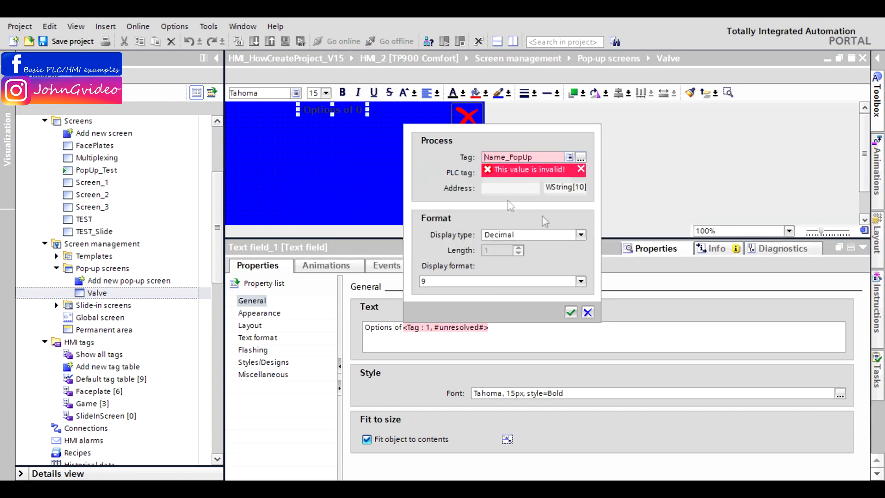
Step: Set the parameter field's display type to Text with a length of 10
click(574, 236)
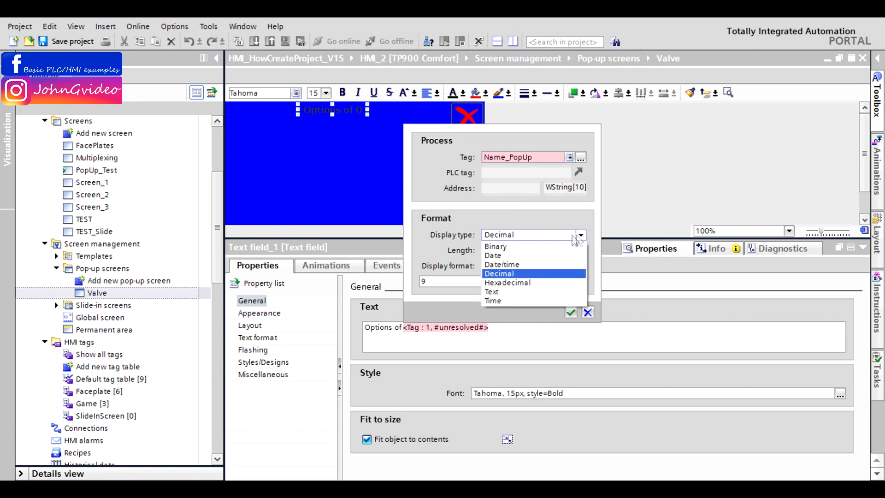
click(492, 292)
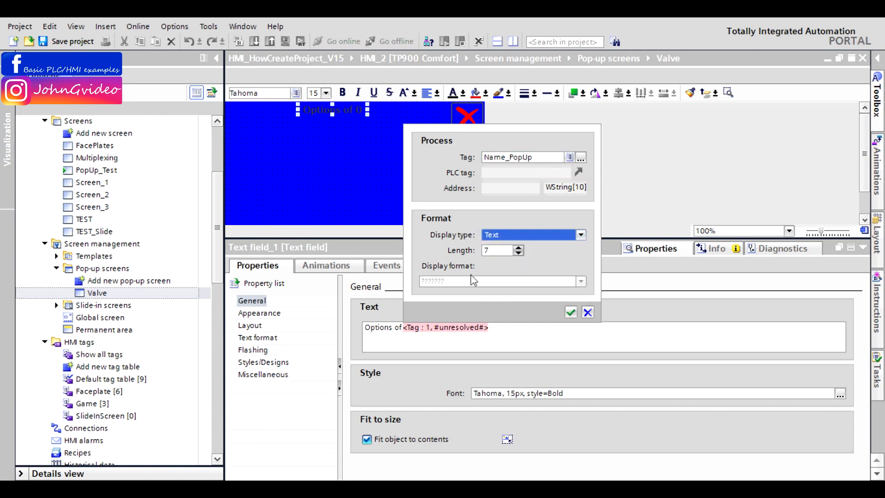
click(518, 248)
click(518, 248)
click(518, 248)
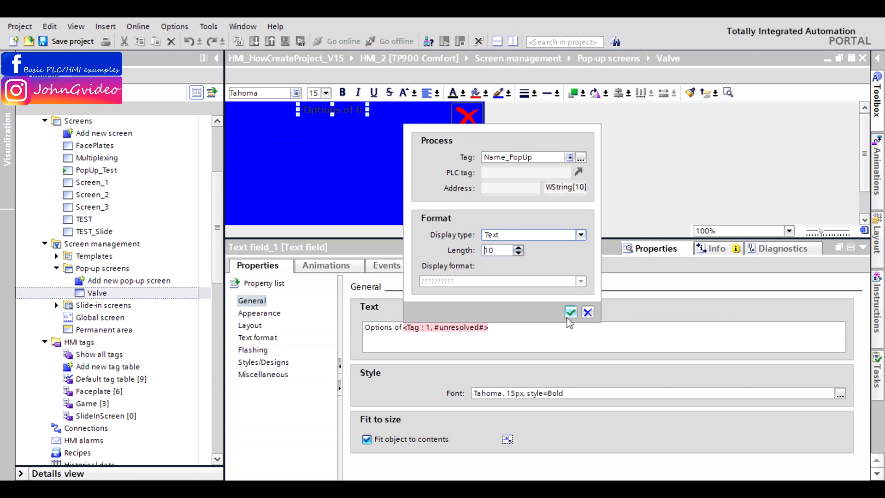
click(570, 313)
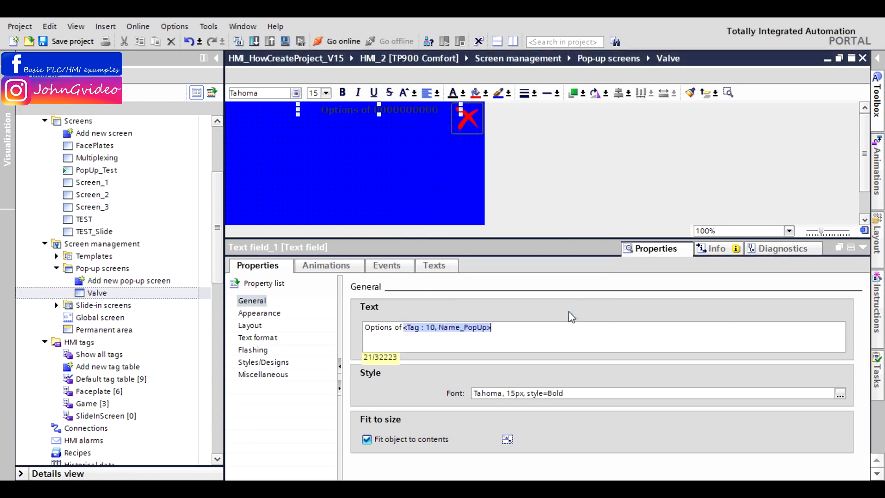
Step: Shift the title text field left, away from the red X, and close the Valve pop-up screen
click(409, 177)
click(380, 109)
key(Left)
key(Left)
key(Left)
key(Left)
key(Left)
key(Left)
drag(383, 110, 359, 111)
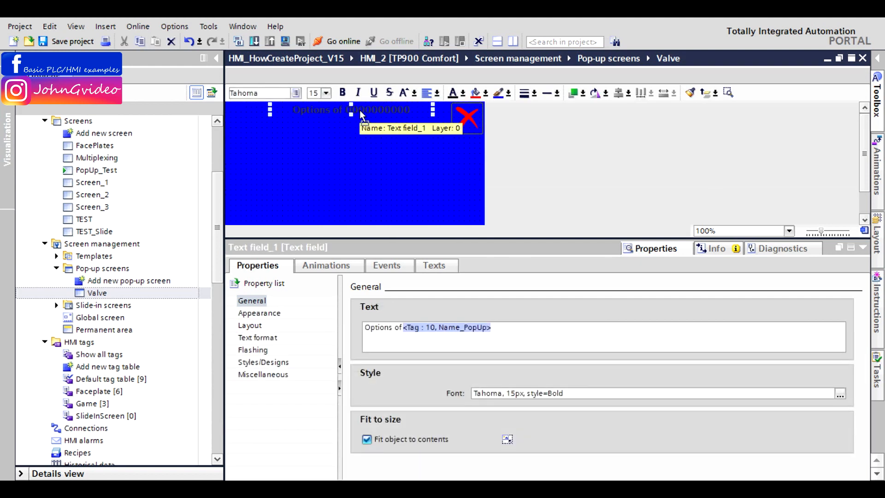
click(365, 166)
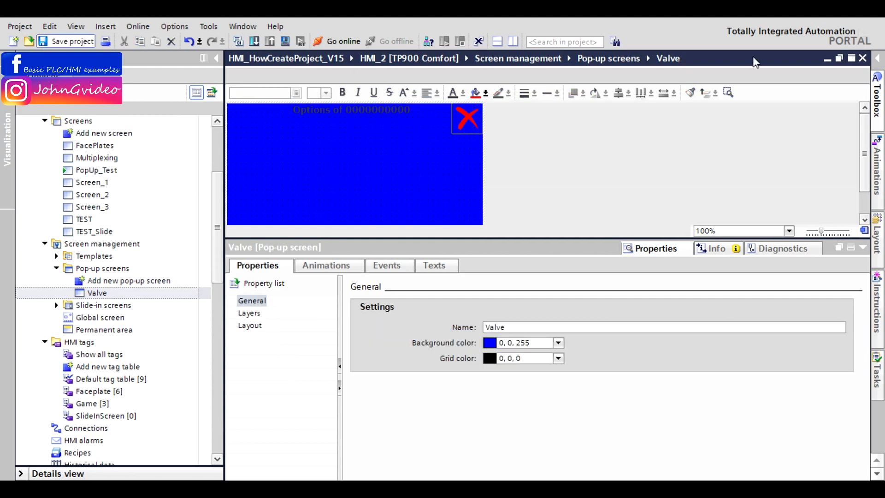
click(862, 58)
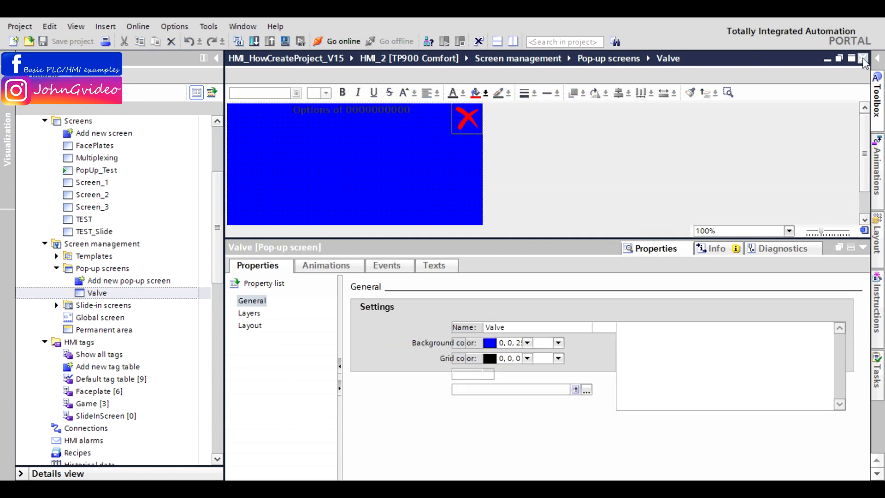
Step: Add a SetTag function to the Release event of the Valve 1 button on the PopUp_Test screen
click(387, 204)
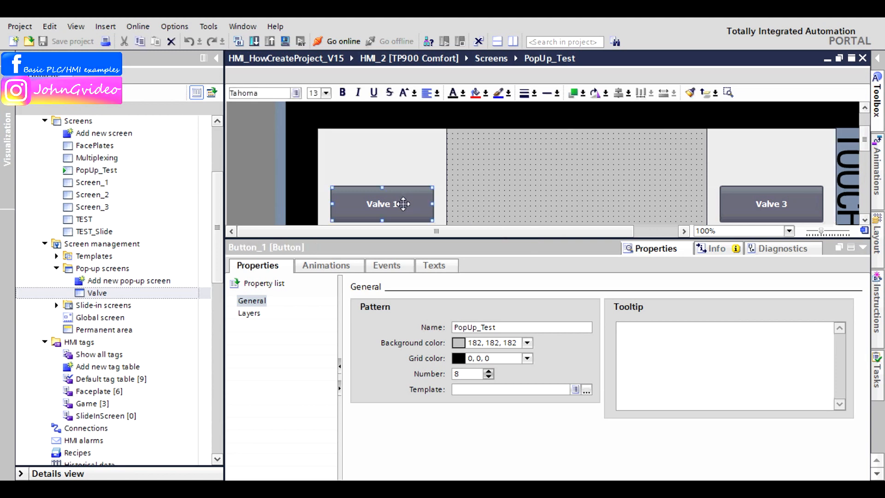
click(263, 325)
click(377, 400)
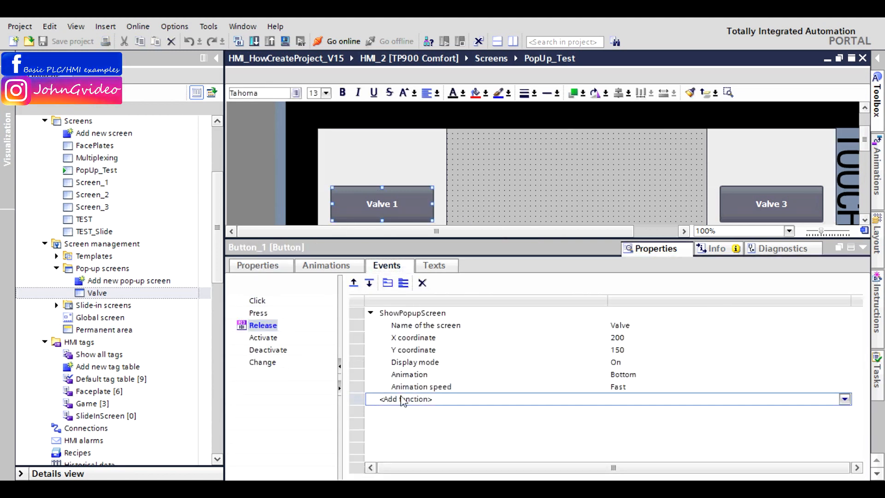
click(400, 399)
text(set)
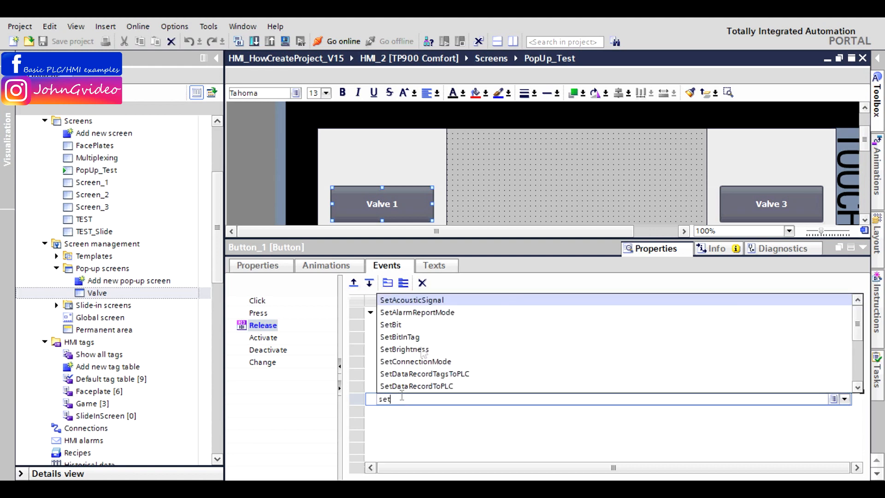
text(t)
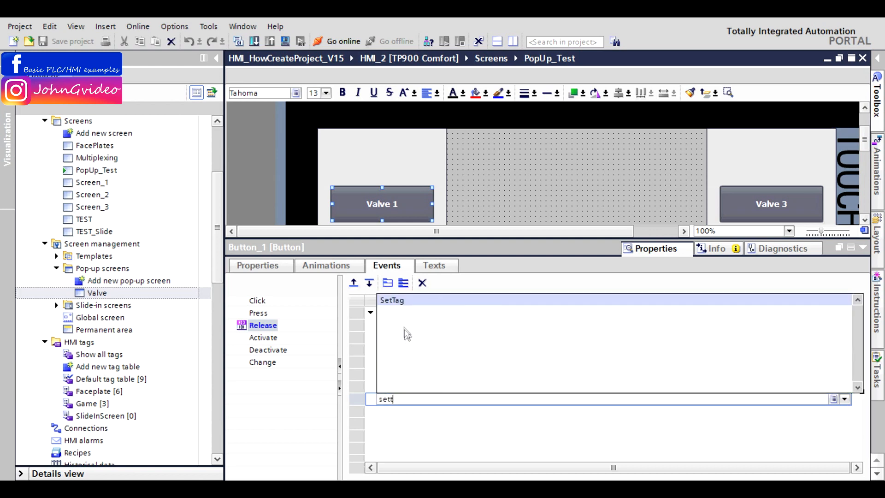
click(399, 301)
Step: Assign Name_PopUp as the SetTag output tag and set its value to the string "Valve 1"
click(630, 411)
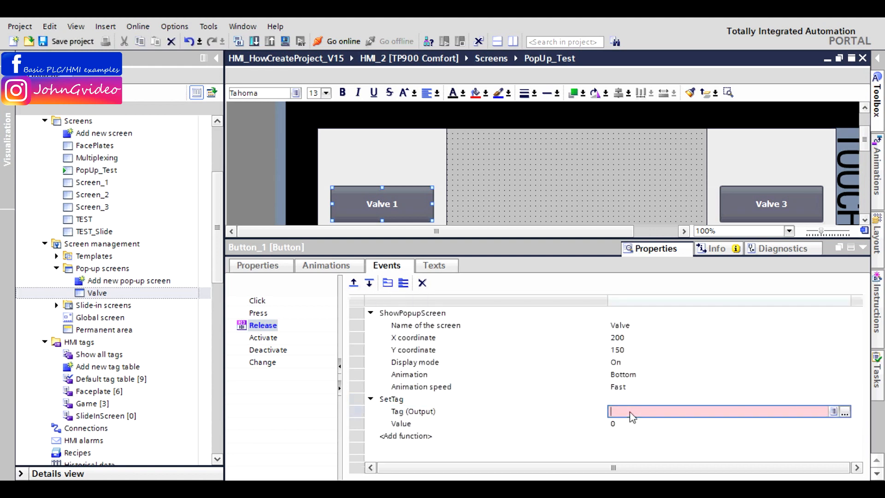
text(na)
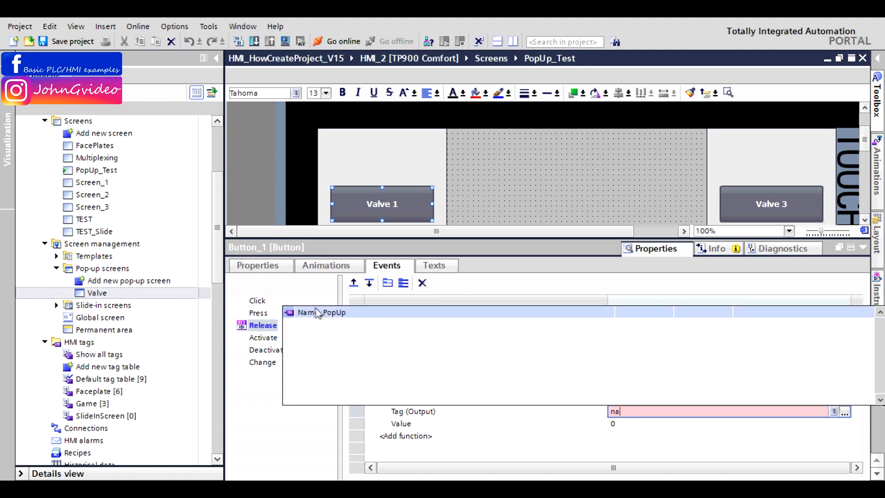
click(318, 313)
click(846, 424)
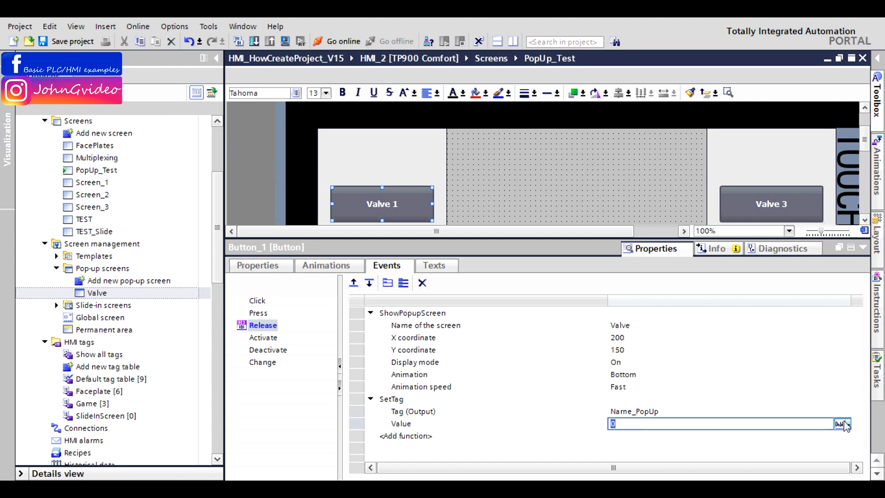
click(846, 424)
click(804, 445)
text(Valve 1)
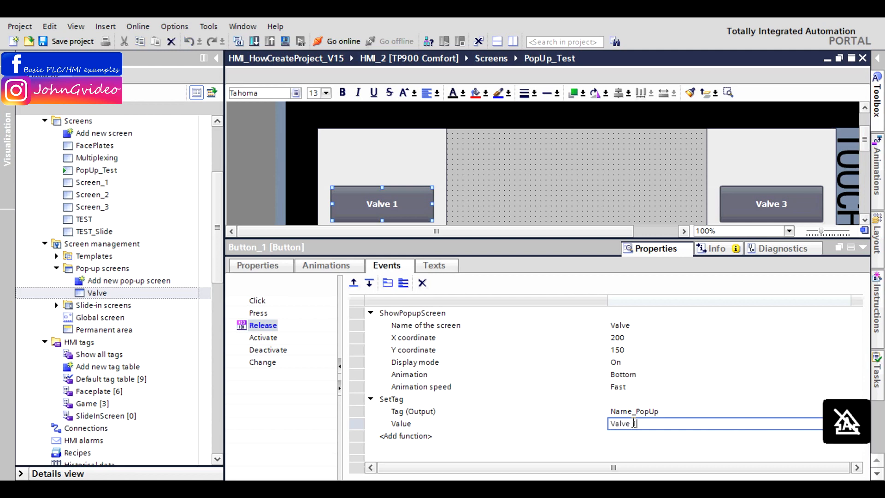
Step: Move the Valve 1 button's SetTag function above ShowPopupScreen and copy it
click(359, 399)
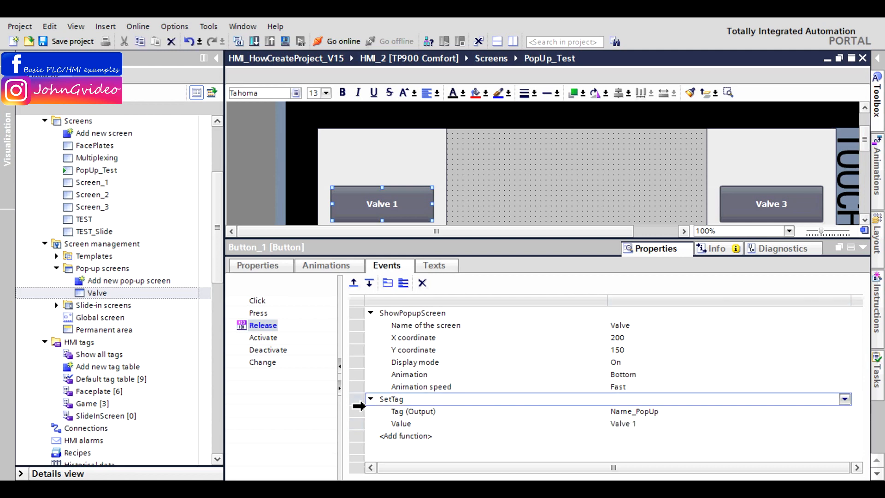
right_click(358, 399)
click(380, 362)
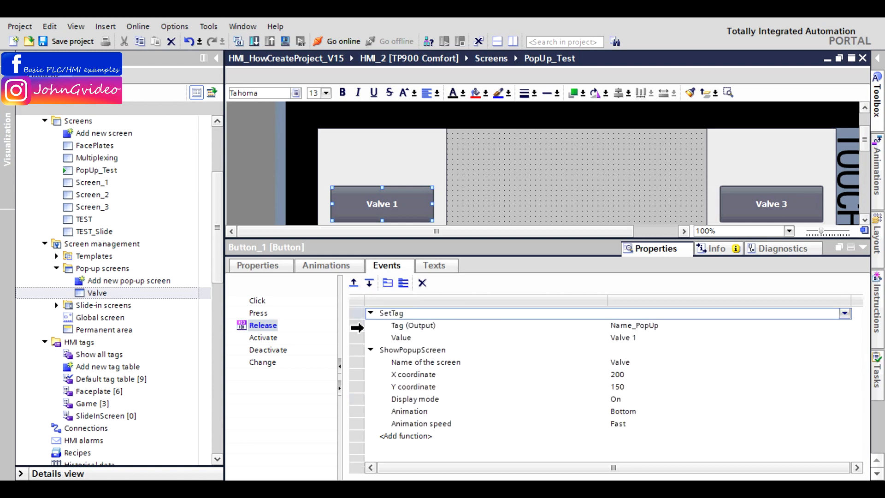
right_click(357, 322)
click(387, 332)
Step: Paste the SetTag function into the Valve 2 button's Release event with the value "Valve 2", placed above ShowPopupScreen
scroll(865, 148, down, 3)
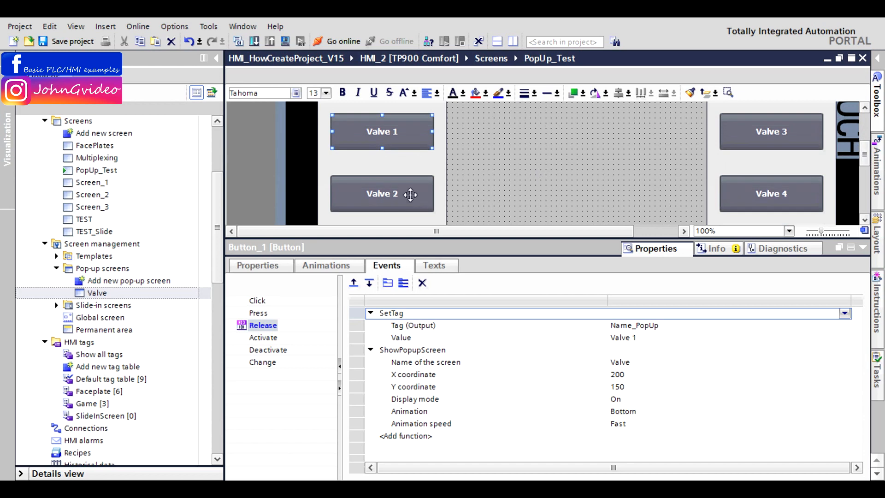
click(407, 196)
click(385, 399)
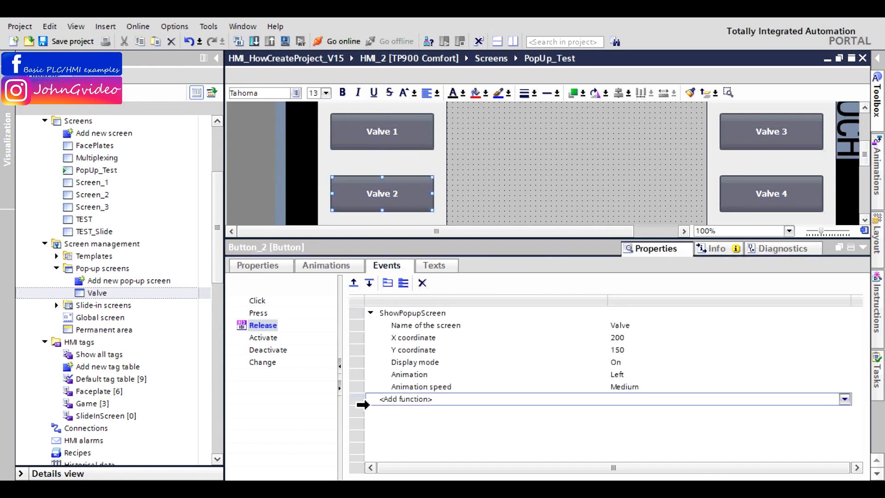
right_click(364, 399)
click(386, 316)
click(645, 423)
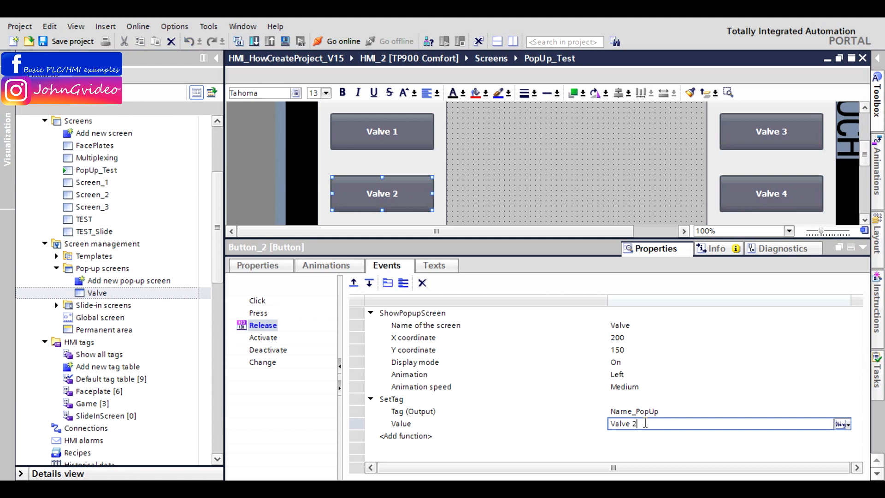
right_click(362, 399)
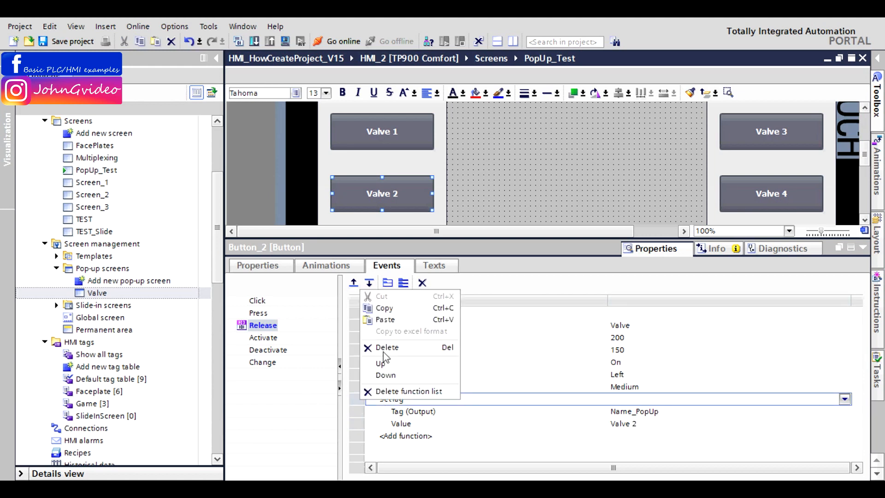
click(380, 363)
Step: Paste the SetTag function into the Valve 3 button's Release event and set its value to "Valve 2"
click(767, 134)
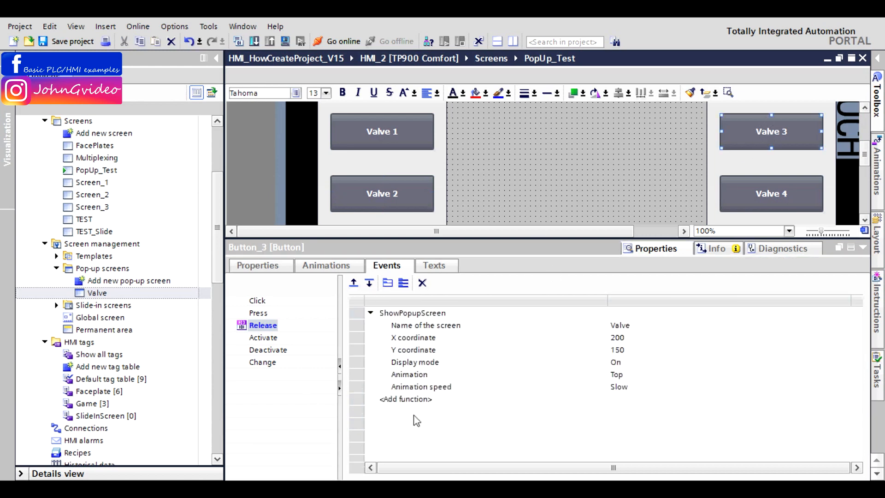
right_click(359, 405)
click(384, 322)
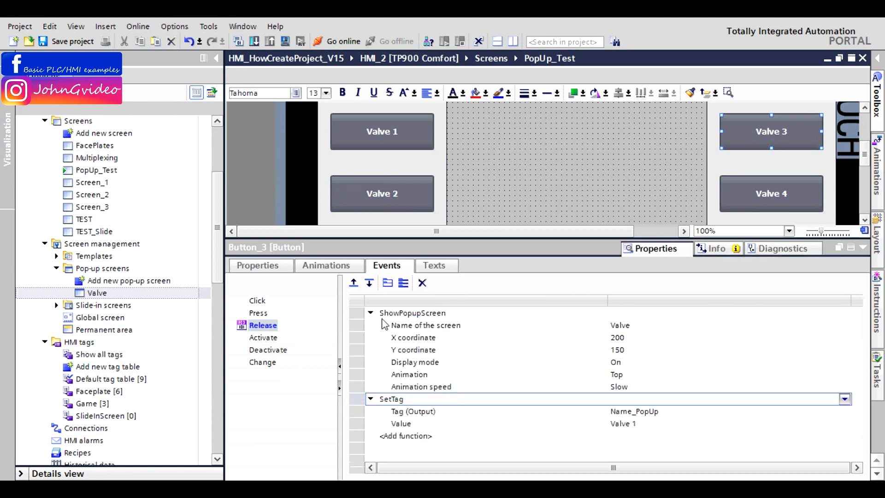
click(649, 428)
click(649, 428)
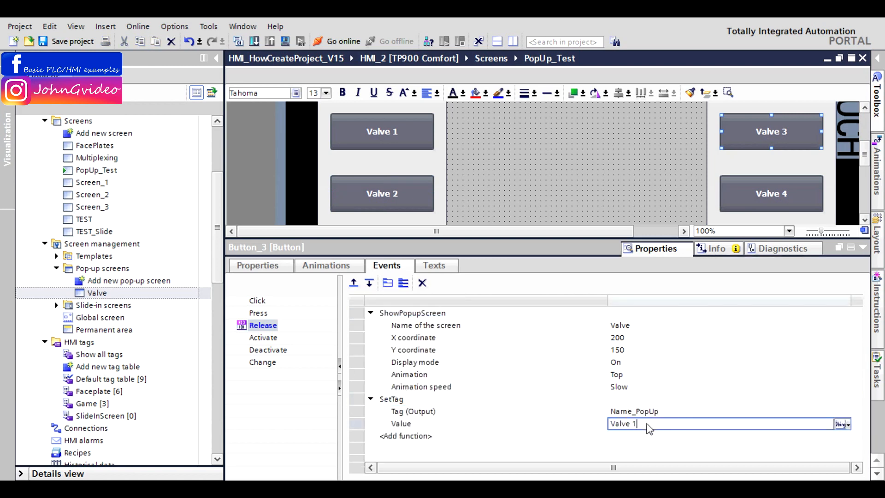
Step: Paste the SetTag function into the Valve 4 button's Release event with the value "Valve 4", placed above ShowPopupScreen
click(756, 195)
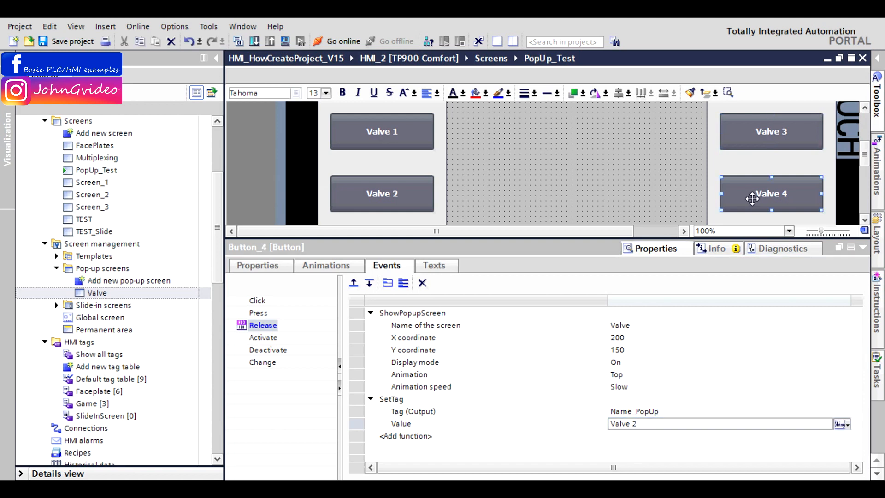
click(374, 401)
right_click(374, 401)
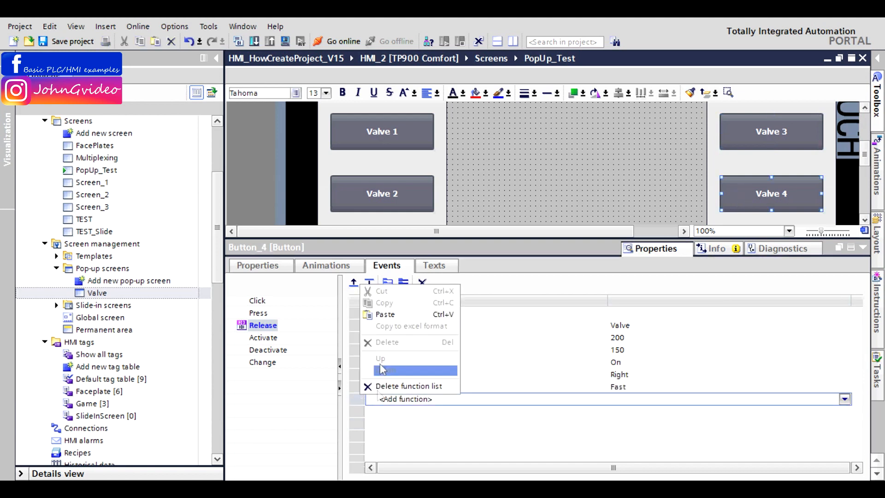
click(387, 312)
click(621, 429)
click(649, 425)
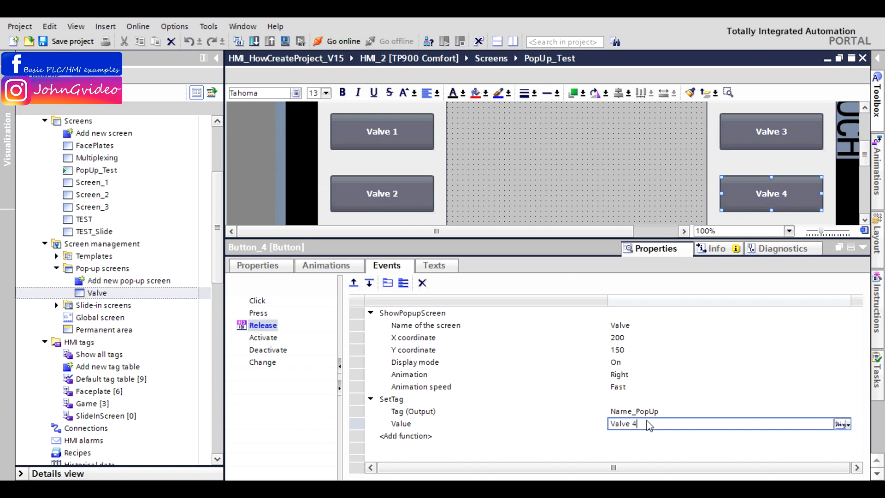
right_click(359, 403)
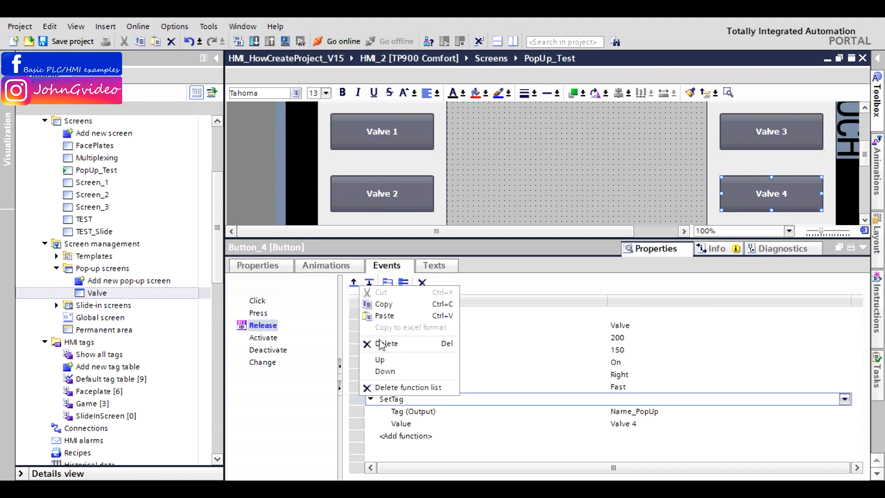
click(384, 362)
Step: Move the SetTag function above ShowPopupScreen in the Valve 3 button's Release event
click(753, 136)
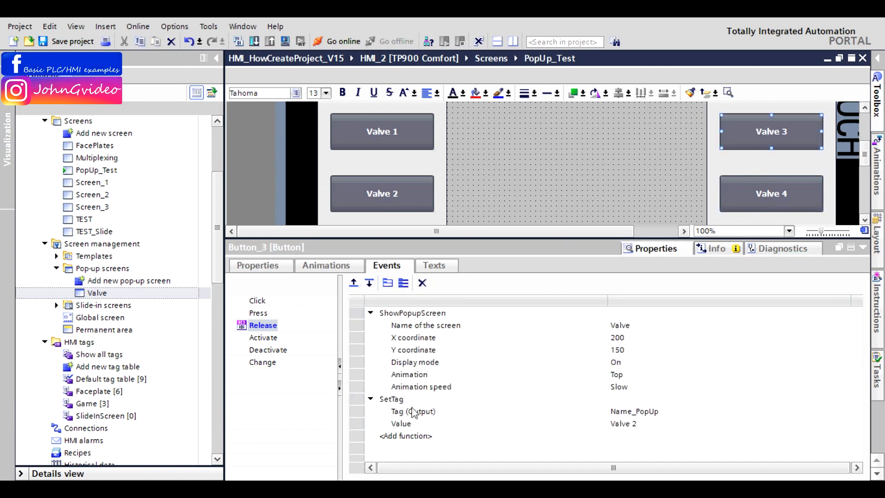
right_click(360, 407)
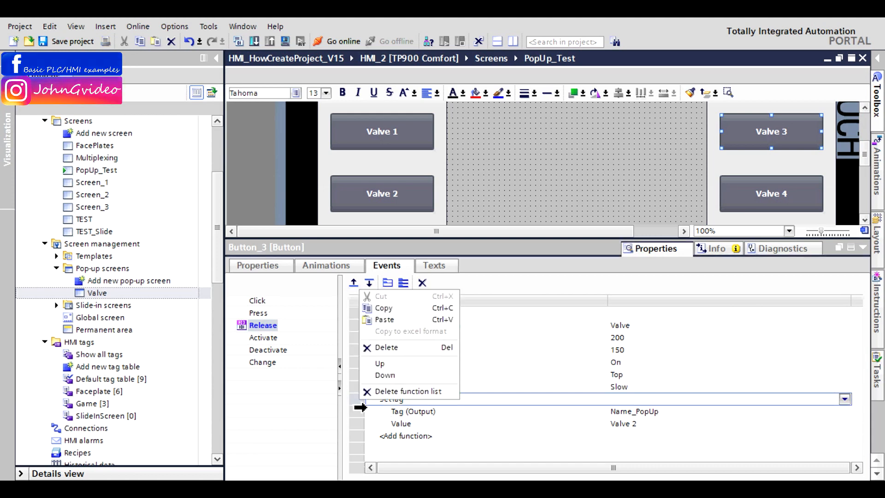
click(401, 366)
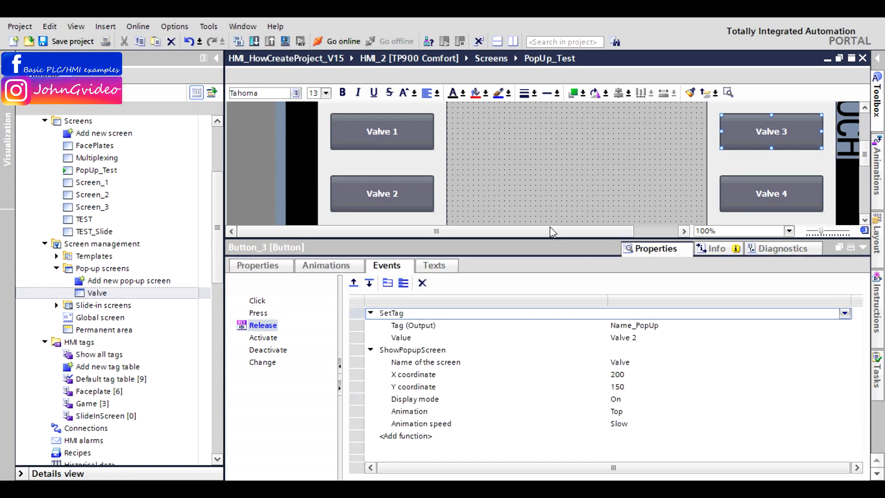
Step: Compile HMI_2 and start its runtime simulation
click(861, 249)
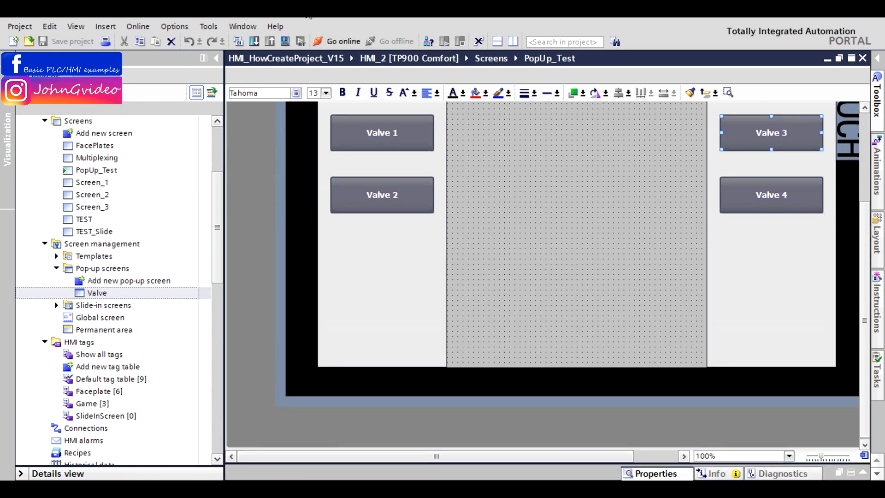
click(286, 42)
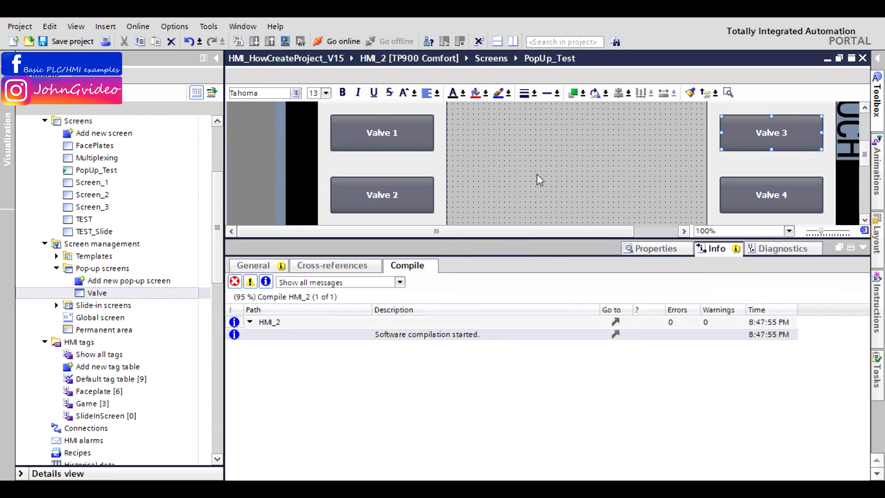
click(525, 302)
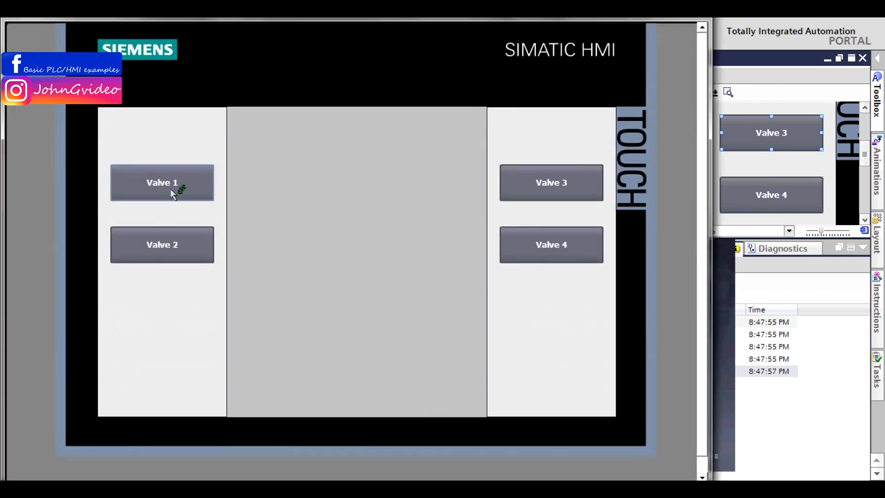
Step: Open and close the pop-up from each button, Valve 1 to Valve 4, in the simulation to check its title
click(175, 192)
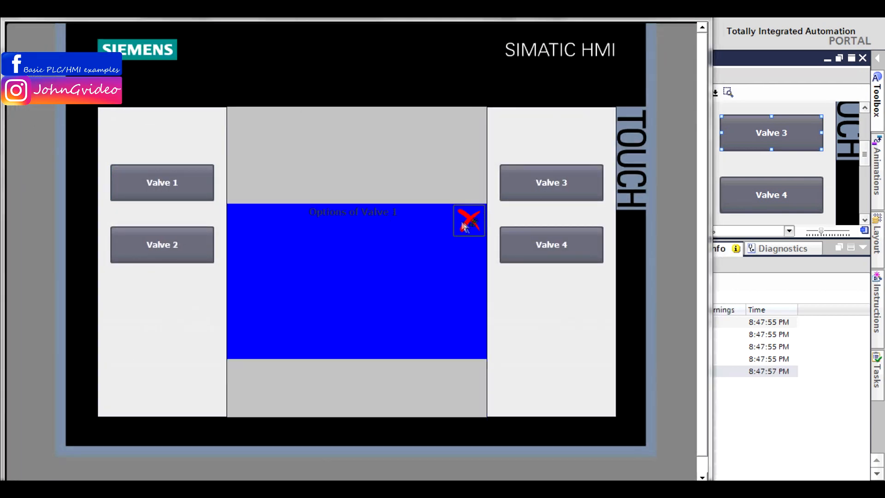
click(468, 225)
click(194, 238)
click(468, 222)
click(553, 185)
click(471, 220)
click(564, 244)
click(466, 221)
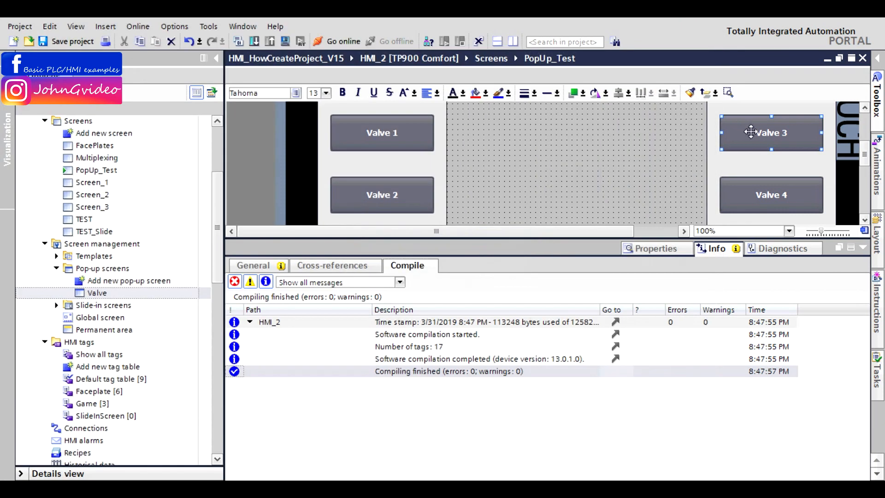
Step: Set the SetTag value in the Valve 3 button's Release event to "Valve 3"
click(637, 251)
click(634, 339)
click(636, 338)
drag(638, 338, 635, 337)
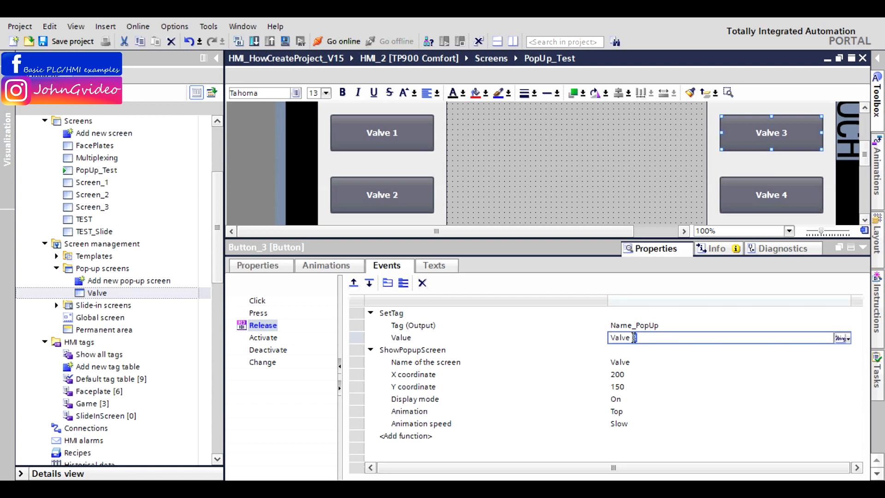
text(3)
click(605, 178)
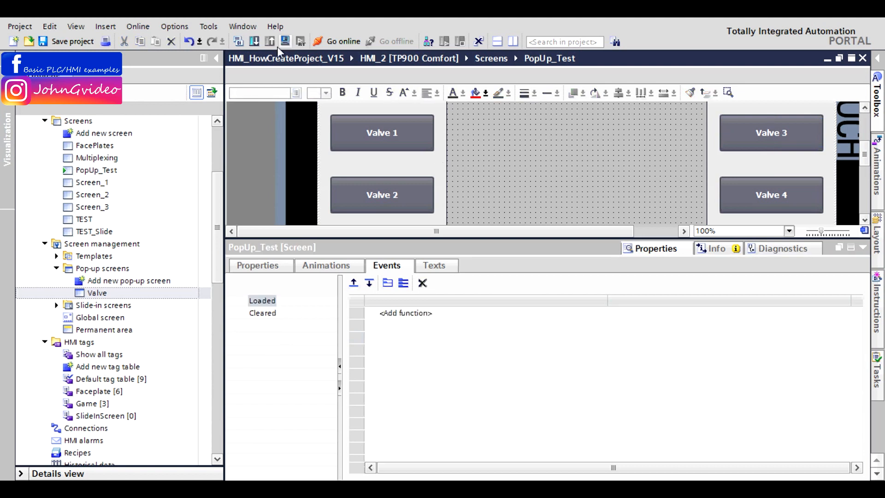
Step: Open the Valve pop-up screen and examine the toolbox's object groups, including the elements and controls
click(862, 249)
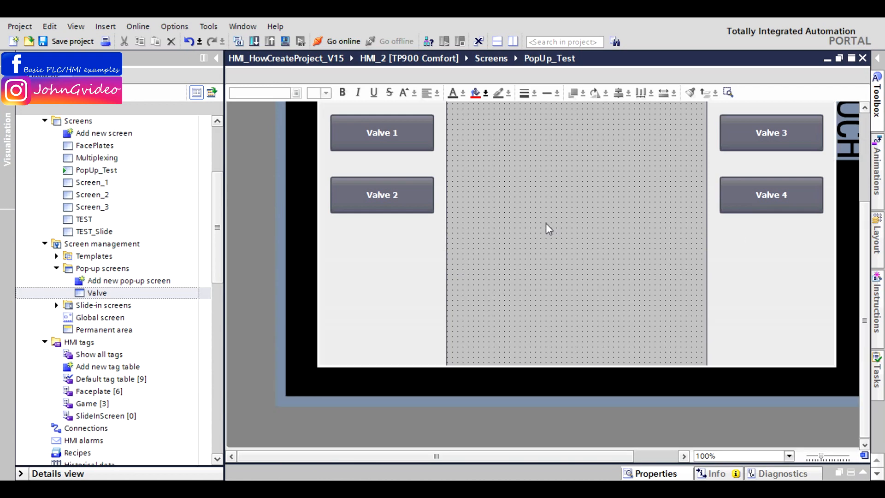
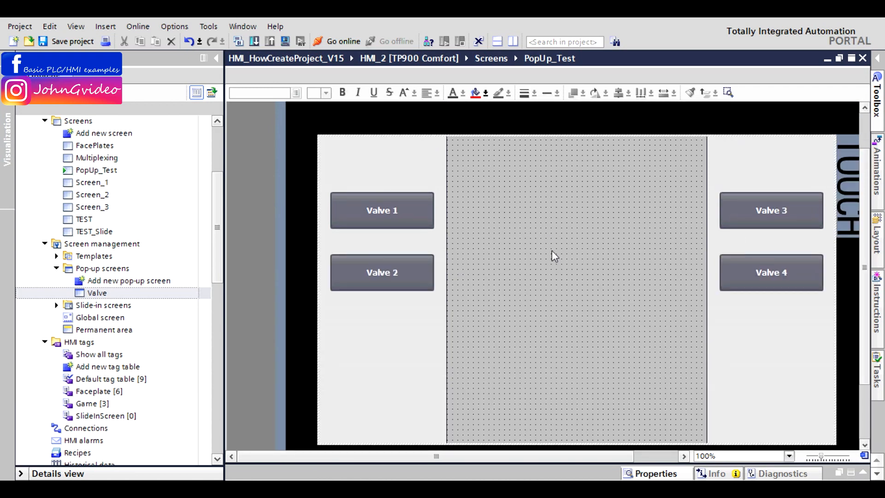
double_click(95, 294)
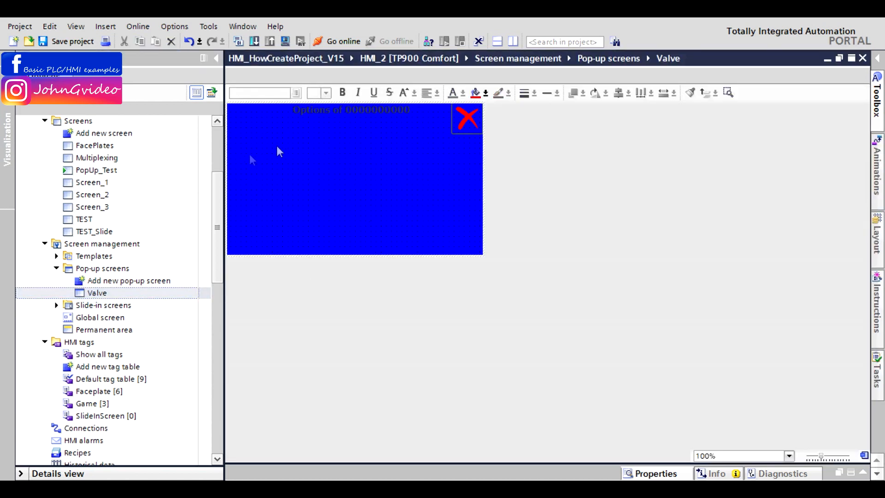
click(879, 60)
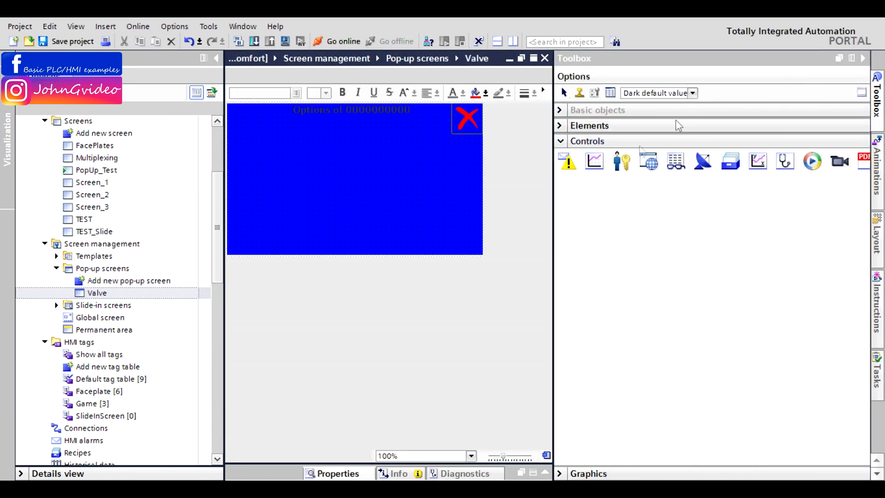
click(571, 110)
click(585, 125)
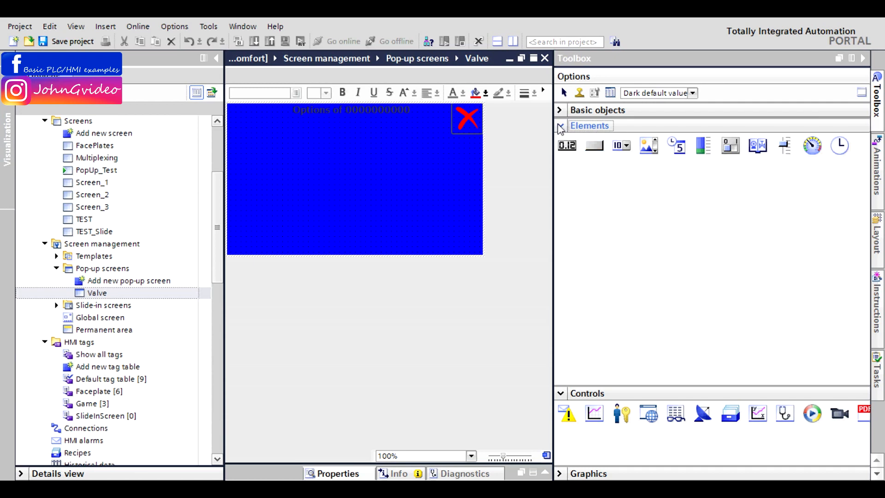
click(560, 126)
click(555, 141)
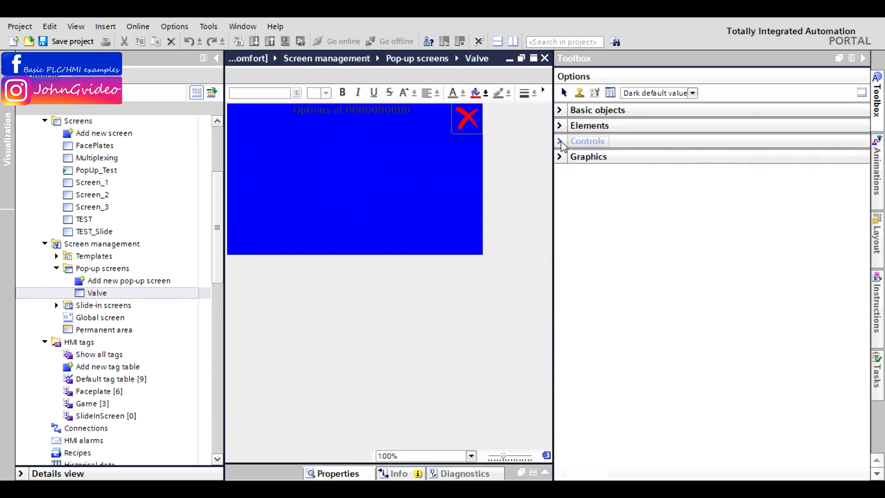
click(861, 59)
click(863, 58)
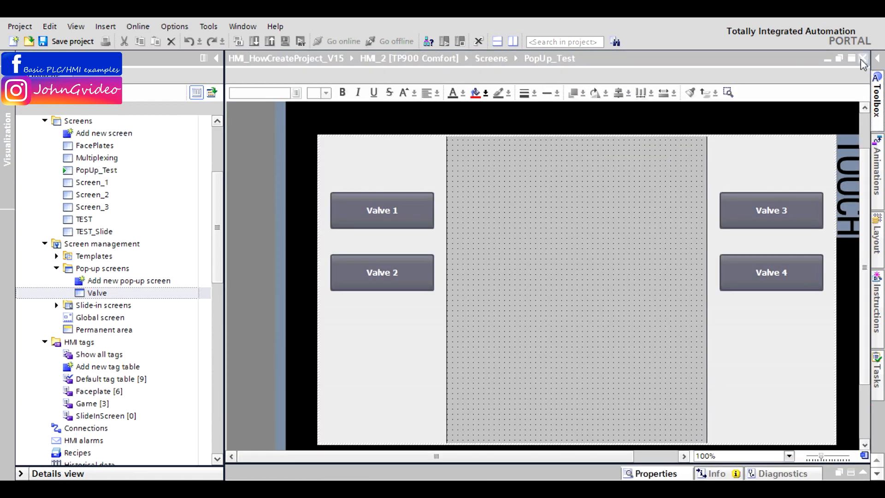
Step: Add a new pop-up screen and rename the existing Valve pop-up as Valve 1
double_click(105, 281)
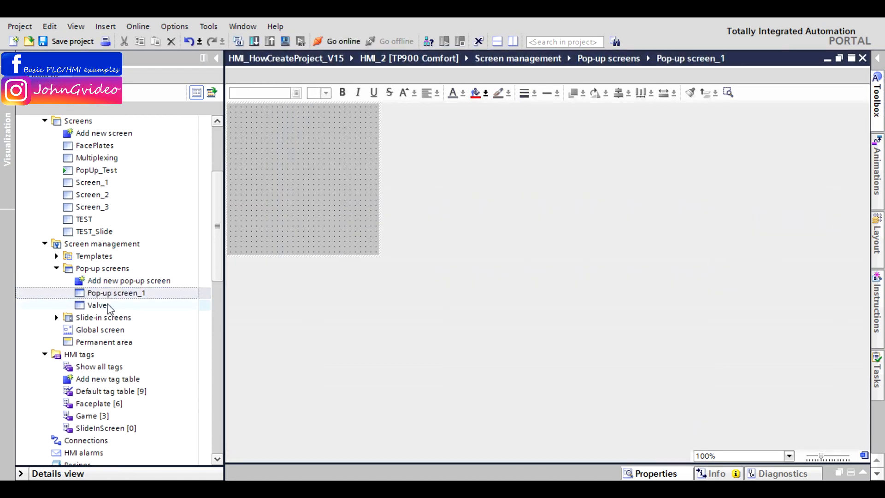
double_click(98, 305)
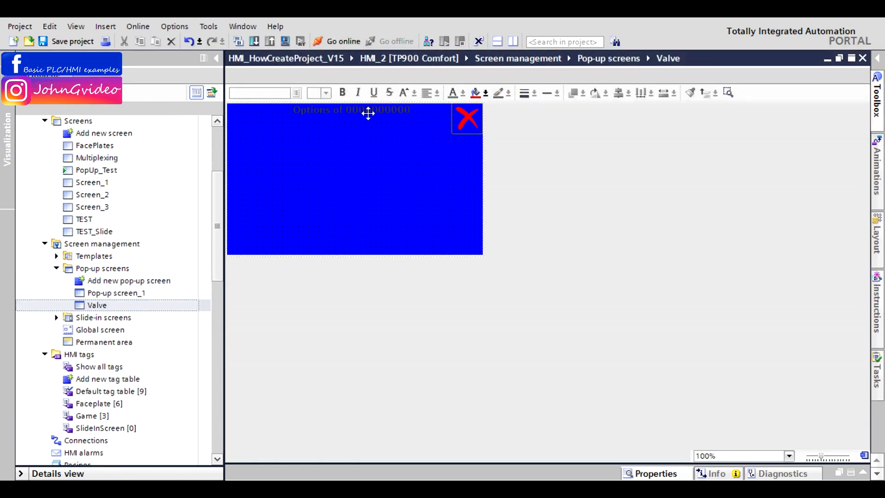
click(368, 113)
click(97, 308)
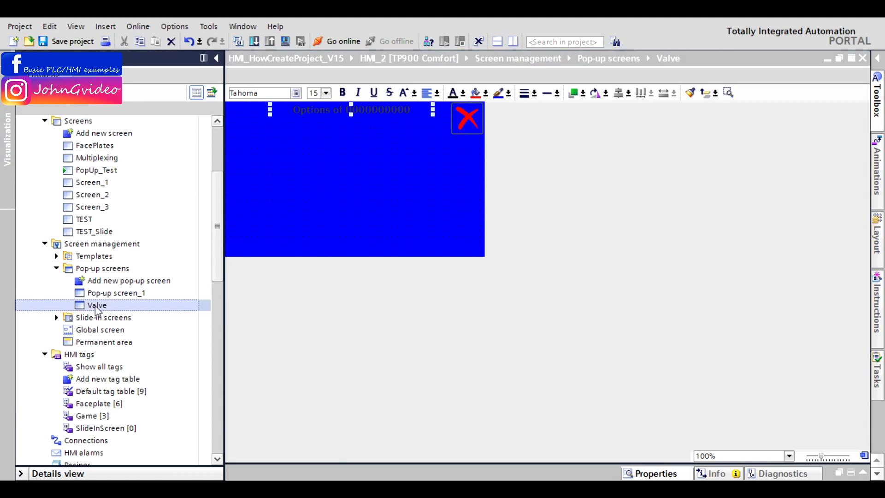
click(97, 305)
click(115, 306)
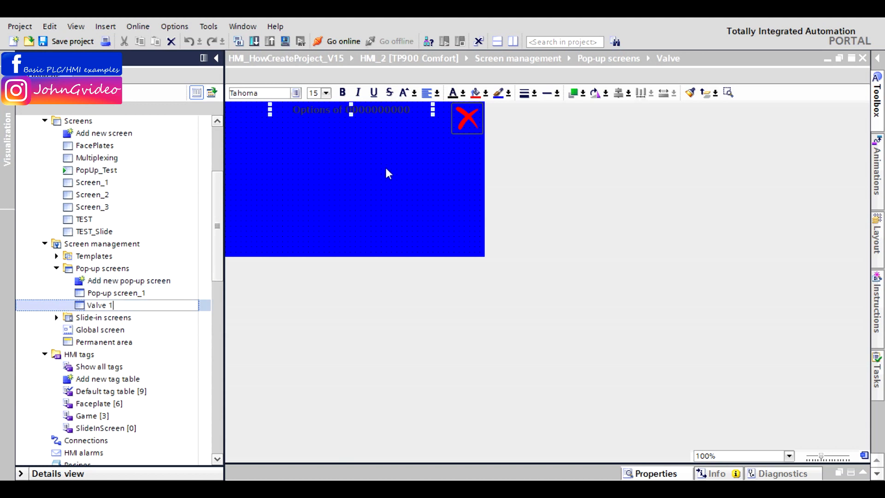
click(351, 112)
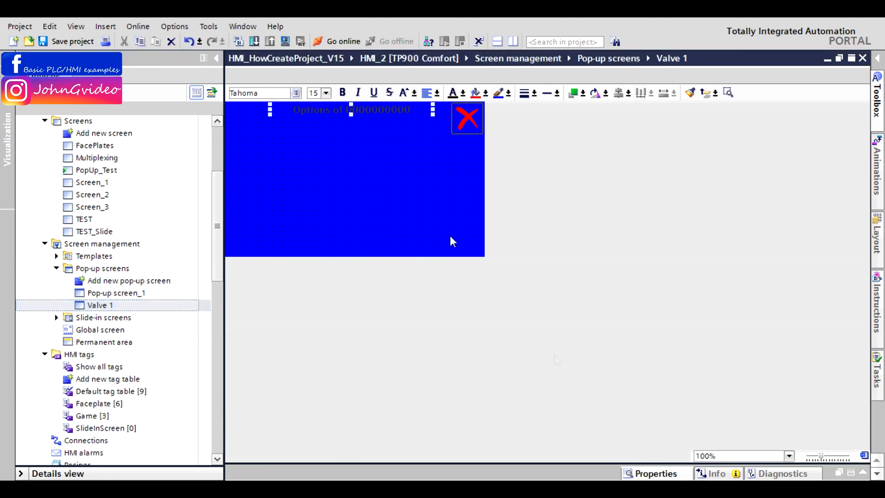
Step: Replace the Name_PopUp tag field in the Valve 1 pop-up's title with plain text so it reads "Options of Valve 1"
click(662, 473)
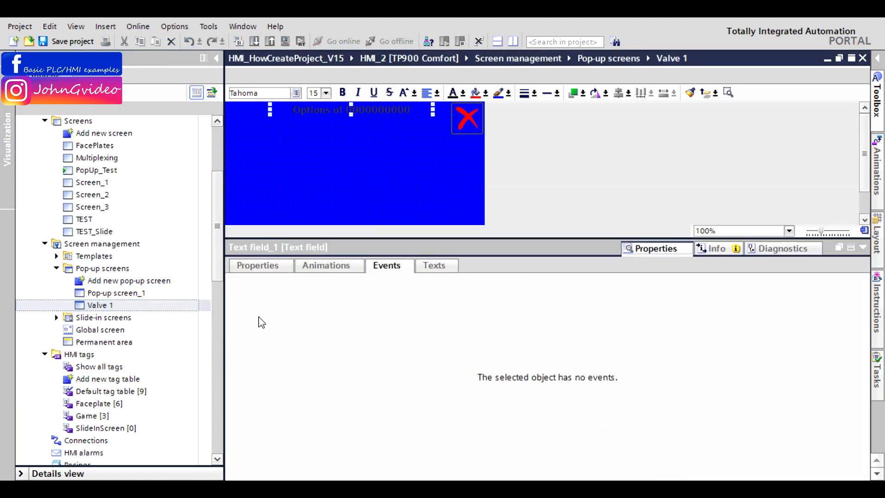
click(258, 266)
double_click(482, 327)
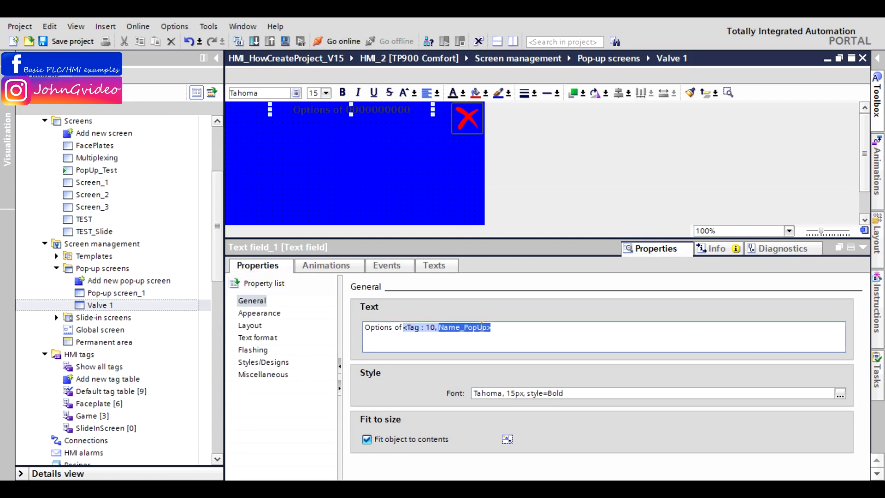
double_click(481, 328)
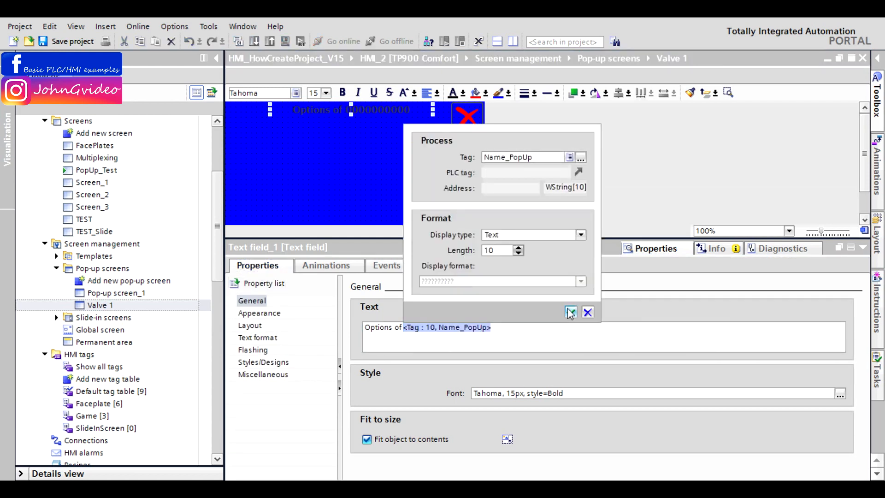
click(588, 313)
key(Delete)
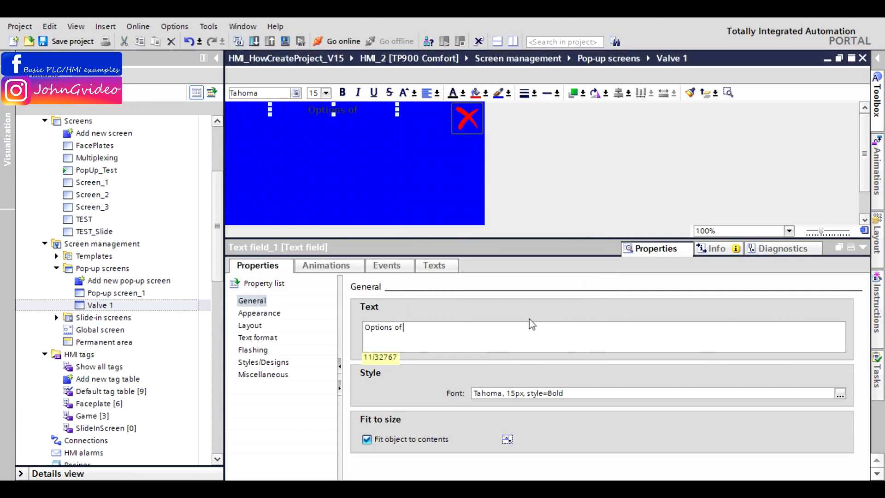
key(Caps_Lock)
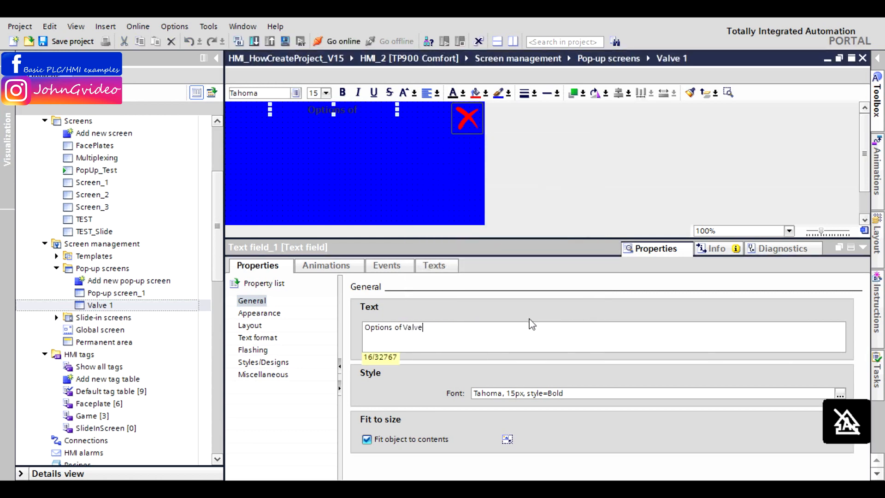
click(394, 166)
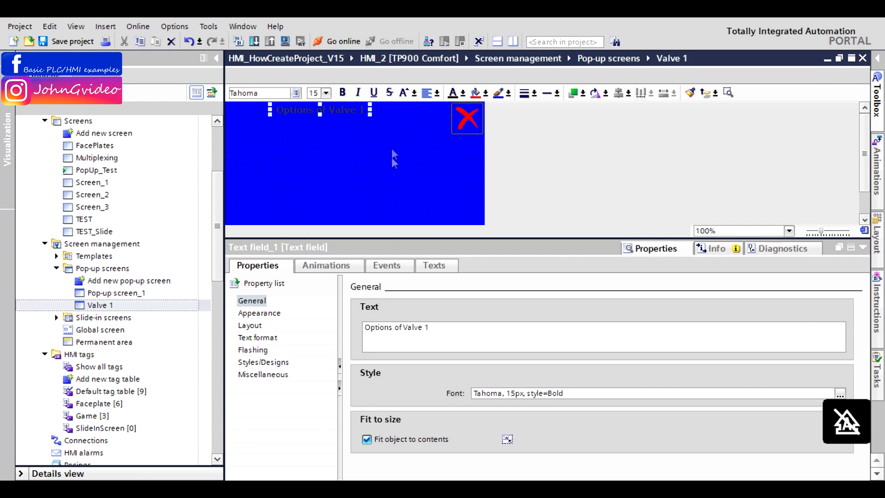
Step: Recentre the title text along the upper edge of the Valve 1 pop-up and close its editor
drag(350, 111, 374, 117)
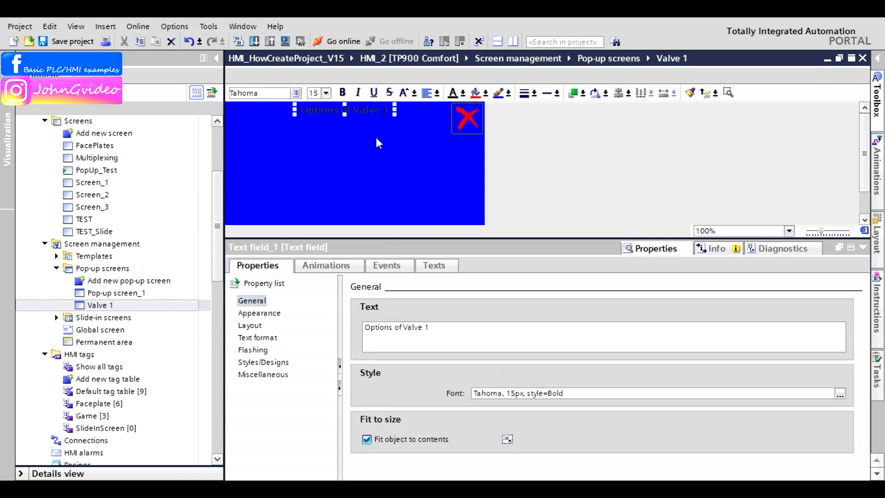
click(386, 135)
click(863, 60)
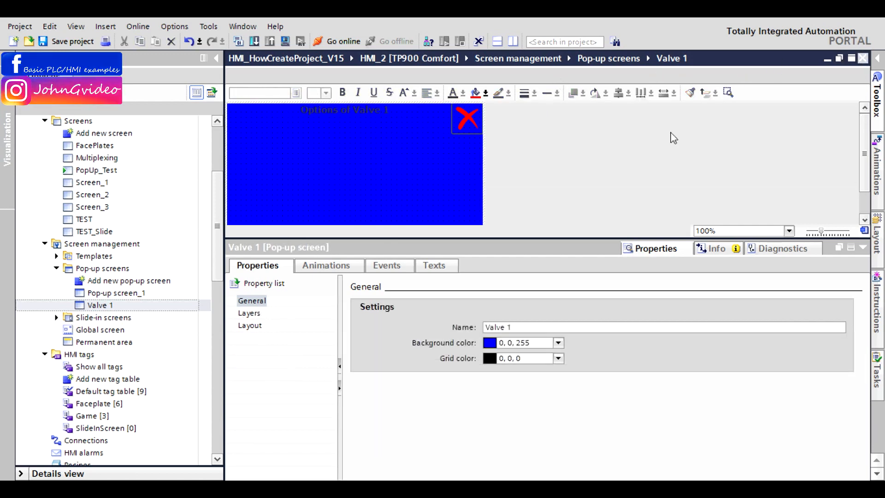
click(863, 58)
Step: Delete the empty Pop-up screen_1 from the pop-up screens
click(109, 293)
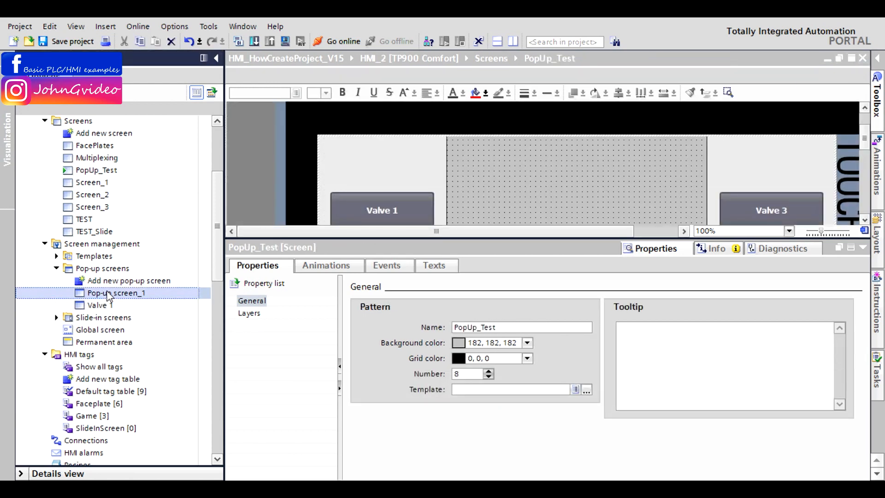
key(Delete)
click(475, 291)
Step: Duplicate the Valve 1 pop-up within the pop-up screens folder and name the copy Valve 2
right_click(96, 297)
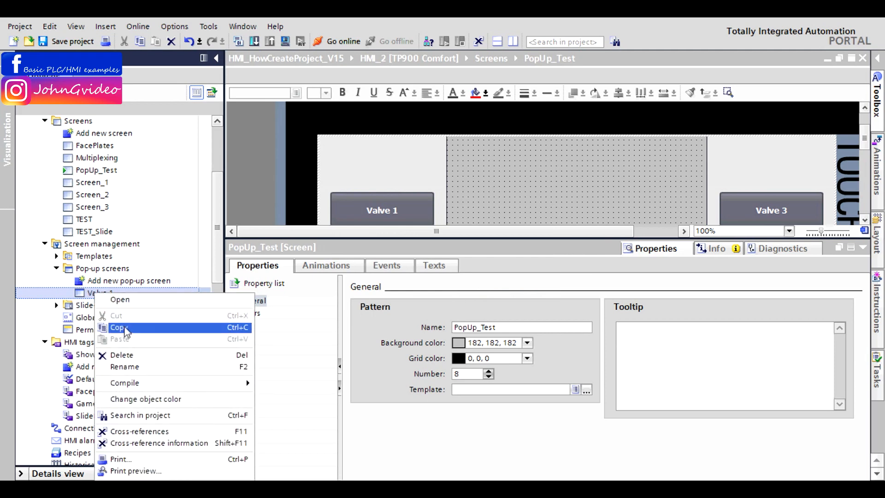
click(121, 328)
click(97, 269)
right_click(96, 272)
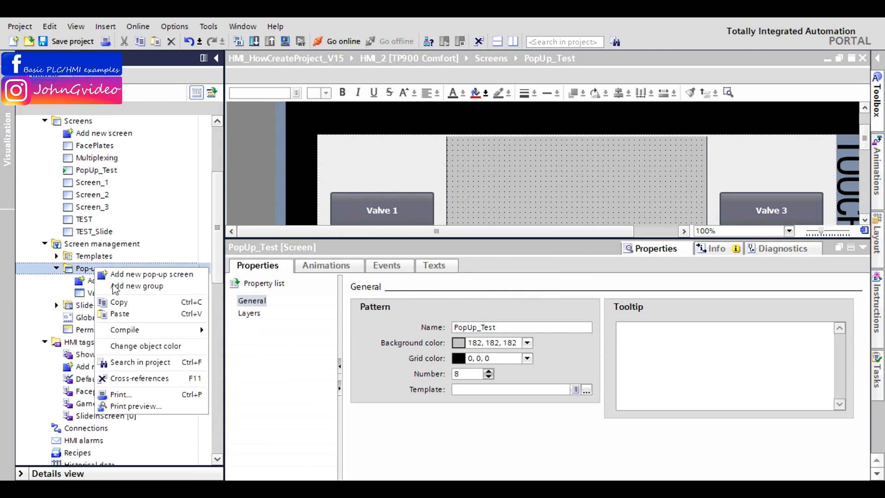
click(124, 311)
scroll(129, 368, down, 1)
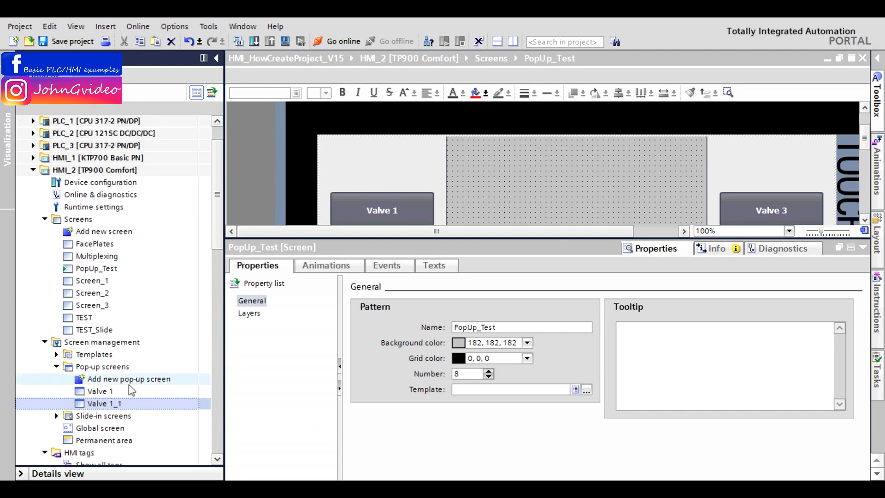
click(132, 403)
drag(133, 401, 110, 403)
text(2)
click(93, 391)
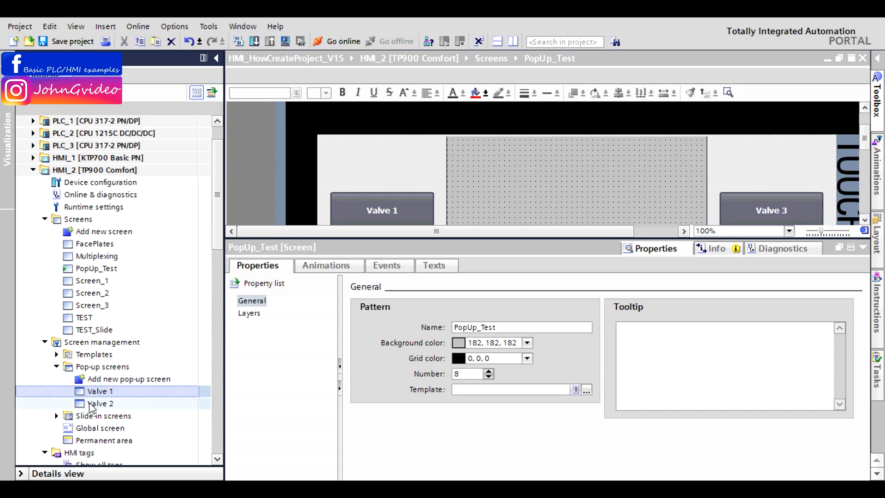
Step: Change the title text in the Valve 2 pop-up to "Options of Valve 2"
double_click(90, 402)
click(369, 111)
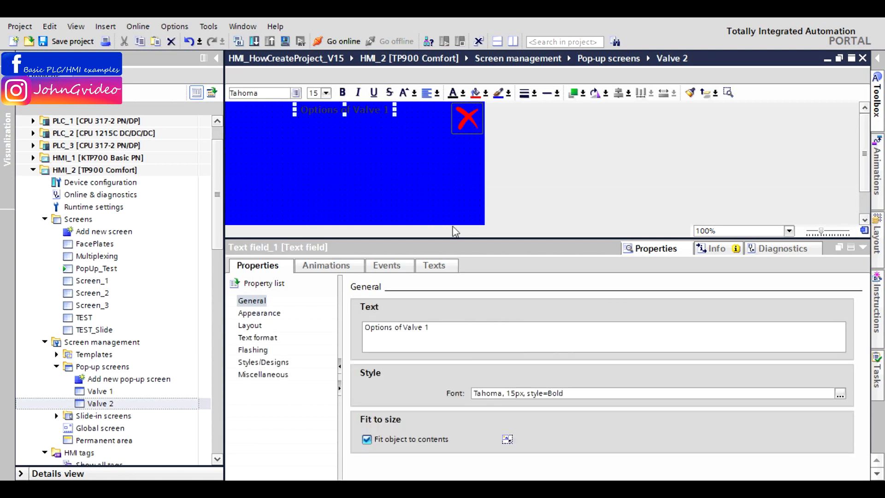
click(423, 327)
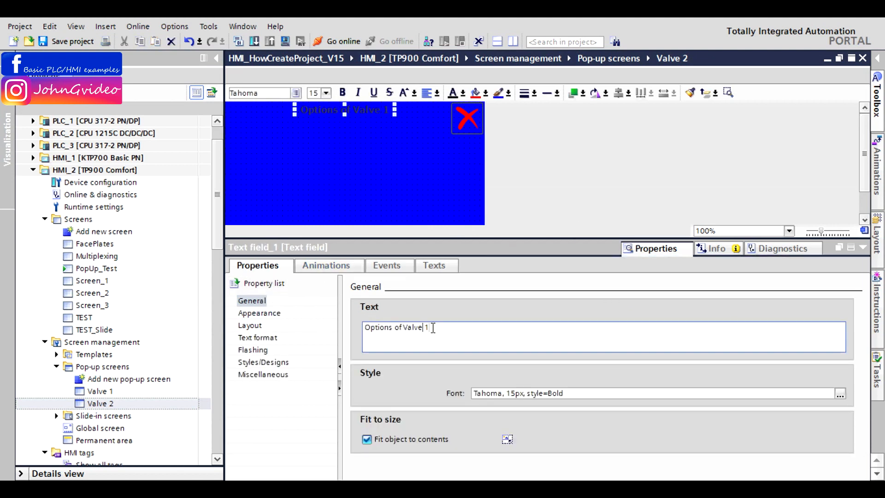
double_click(426, 328)
click(433, 329)
key(BackSpace)
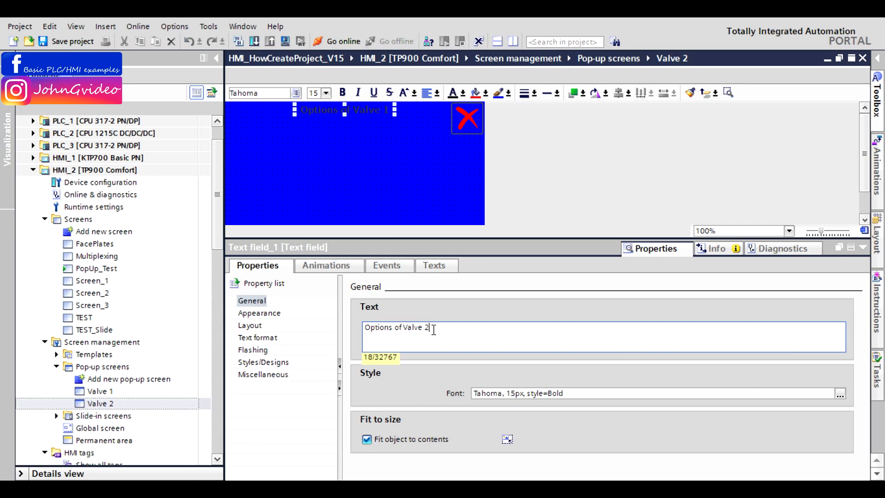
Step: Paste another copy of the Valve 1 pop-up into the pop-up screens folder and name it Valve 3
click(93, 366)
right_click(98, 366)
click(139, 267)
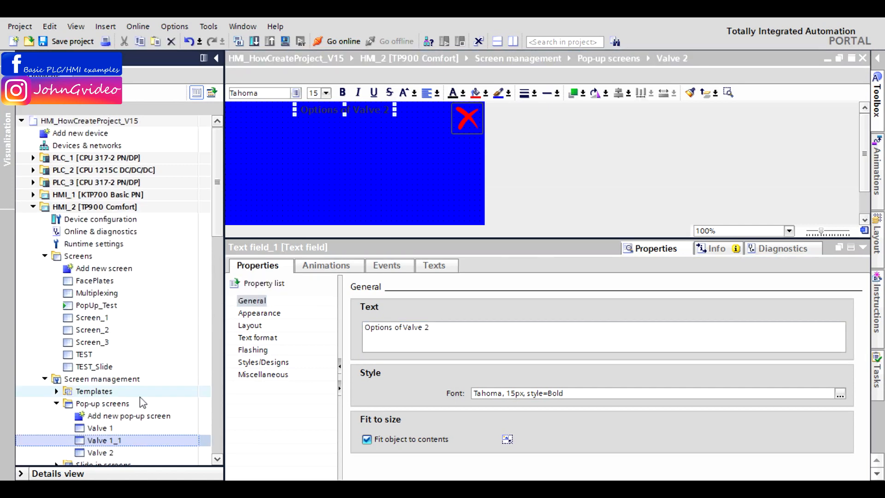
click(121, 443)
click(129, 440)
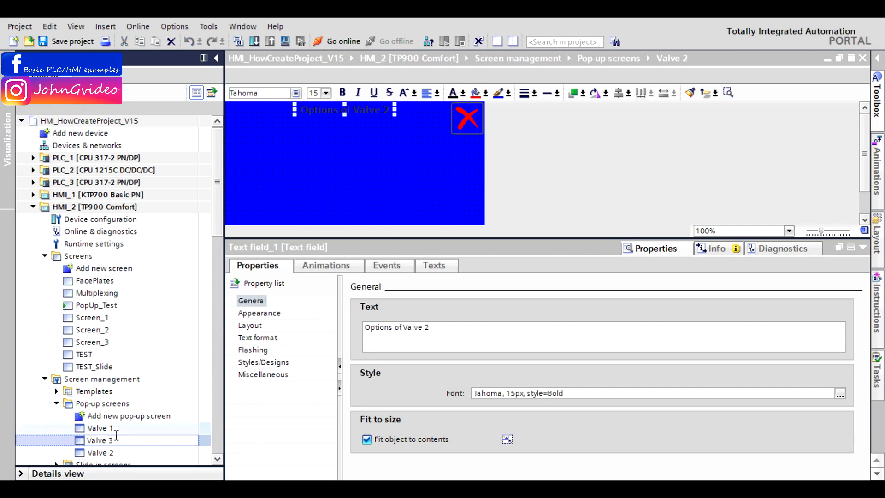
click(96, 421)
Step: Change the title text in the Valve 3 pop-up to "Options of Valve 3"
scroll(98, 423, down, 2)
double_click(100, 378)
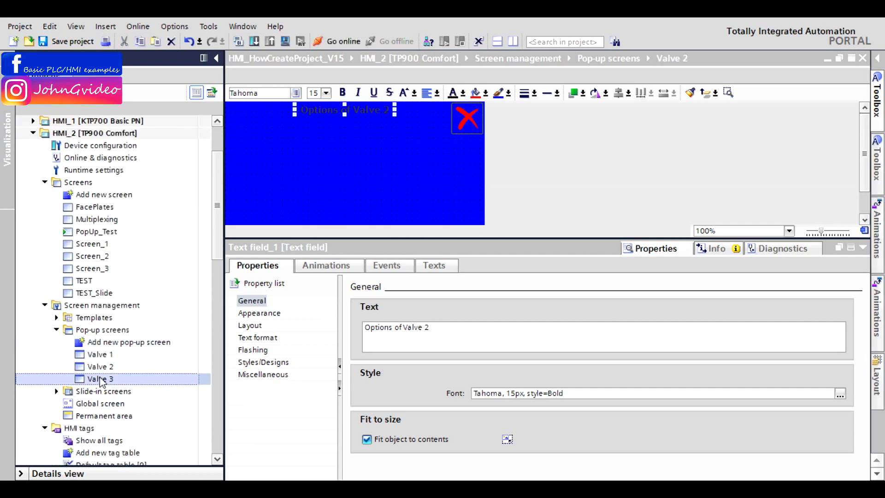
click(346, 109)
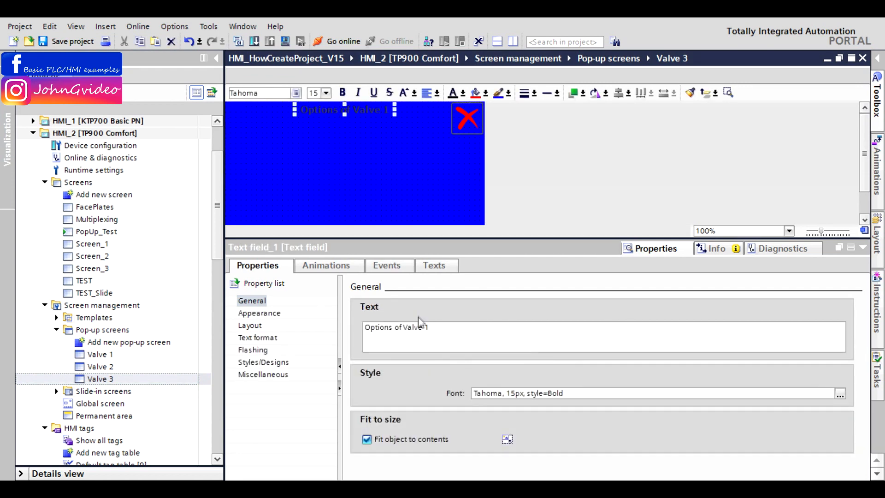
click(432, 325)
key(BackSpace)
text(3)
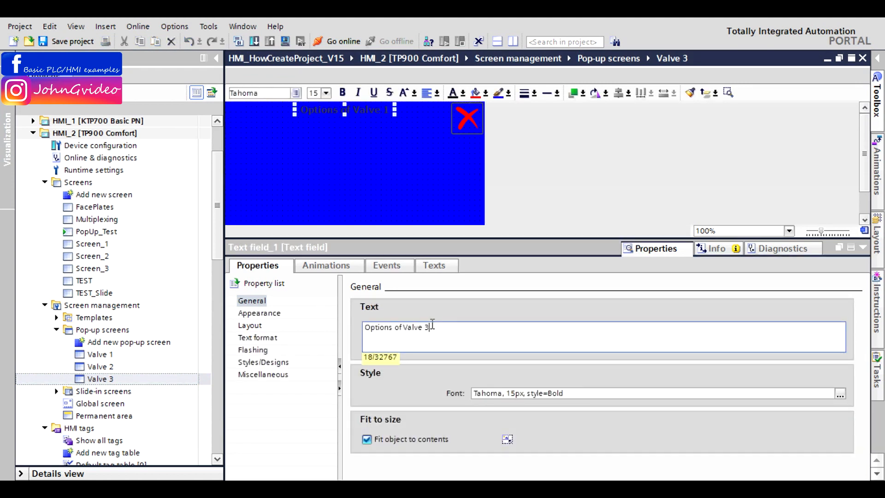
Step: Paste a further copy of the Valve 1 pop-up into the pop-up screens folder and name it Valve 4
right_click(101, 330)
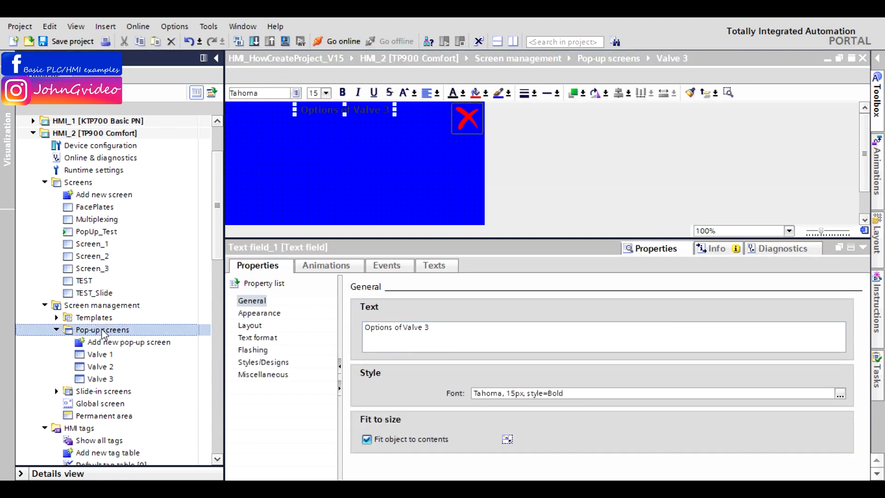
click(126, 375)
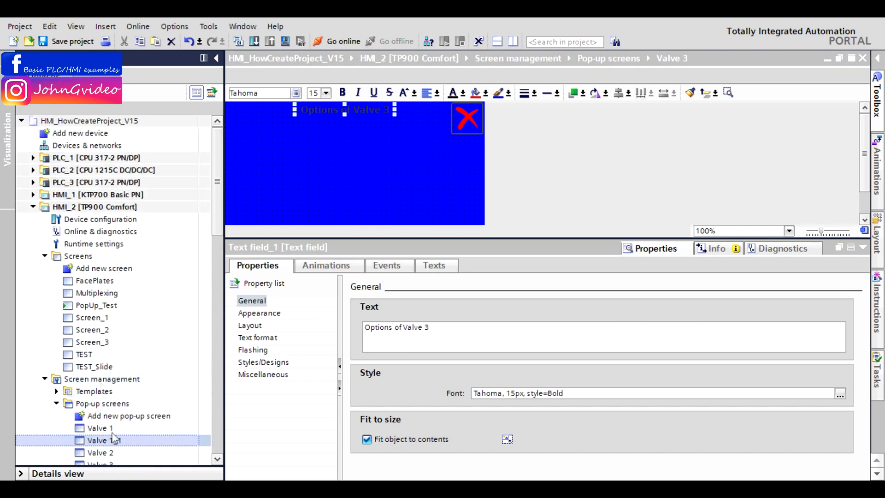
double_click(123, 404)
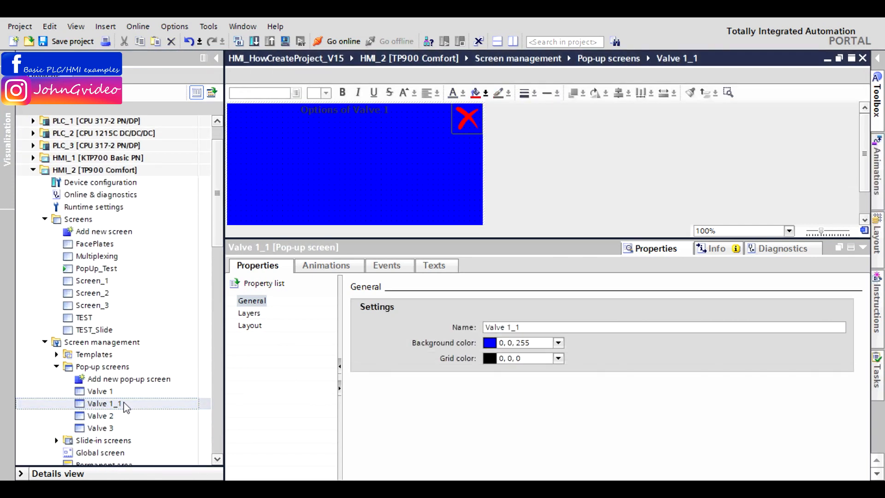
click(120, 404)
drag(123, 404, 118, 403)
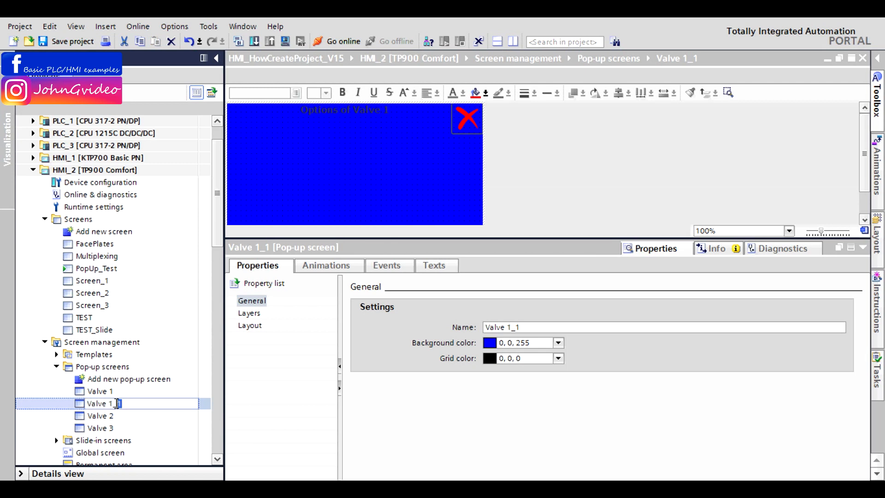
text(4)
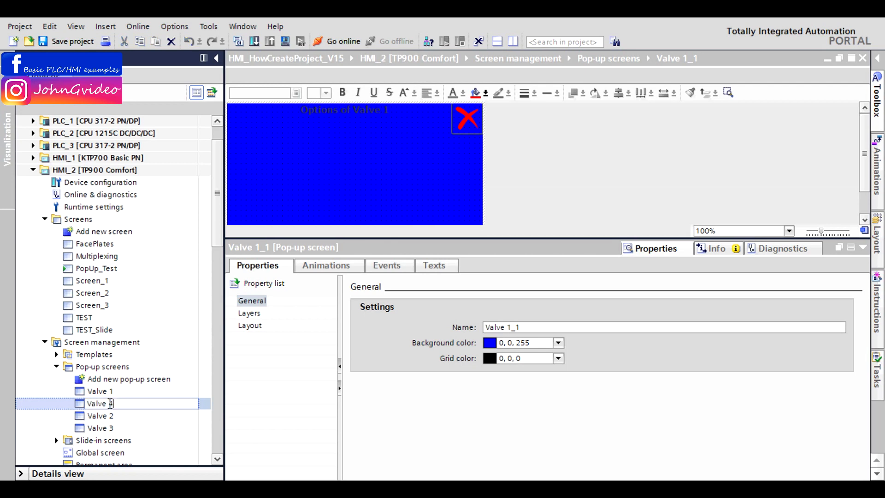
key(Return)
Step: Change the title text in the Valve 4 pop-up to "Options of Valve 4"
click(112, 428)
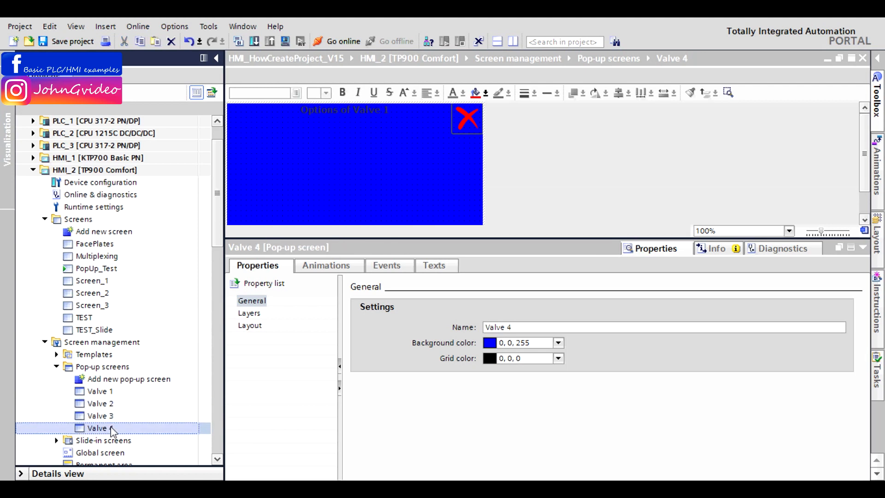
click(253, 302)
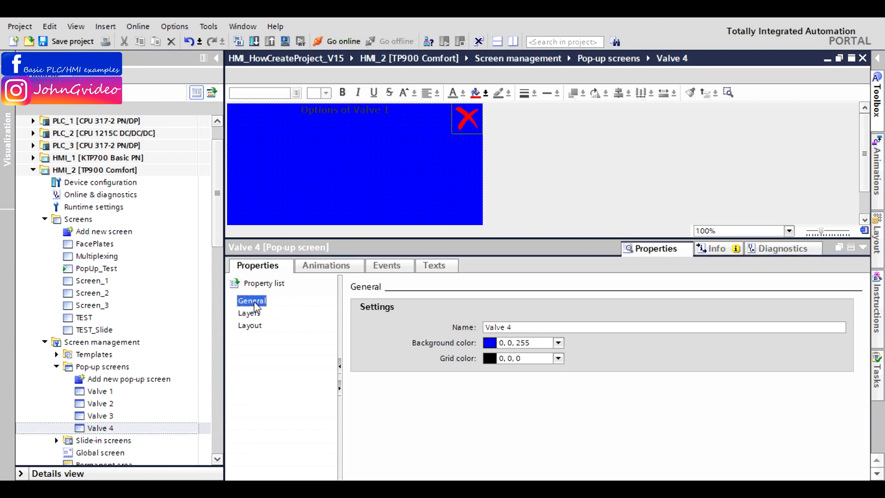
click(354, 105)
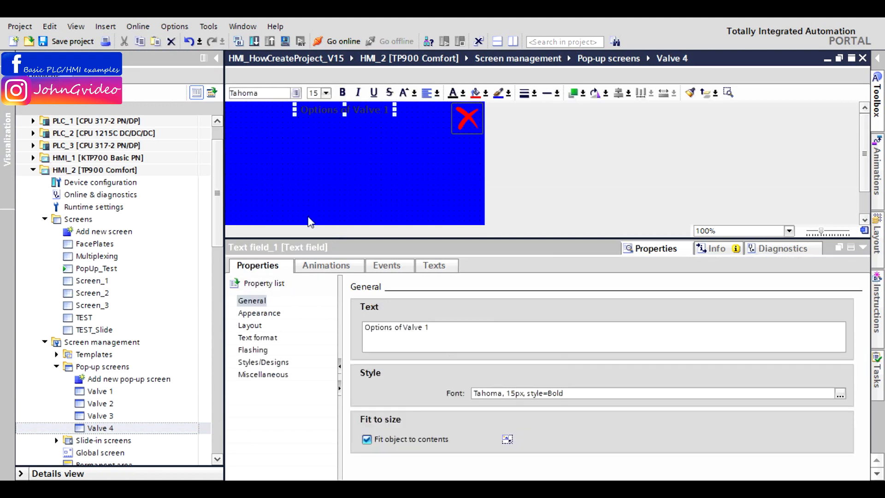
key(BackSpace)
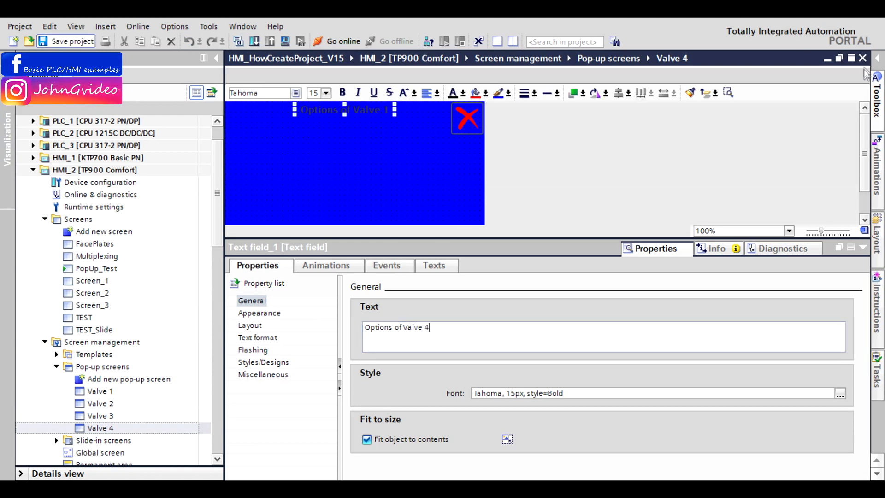
Step: Close the open valve pop-up editors to return to the PopUp_Test screen
click(862, 58)
click(862, 59)
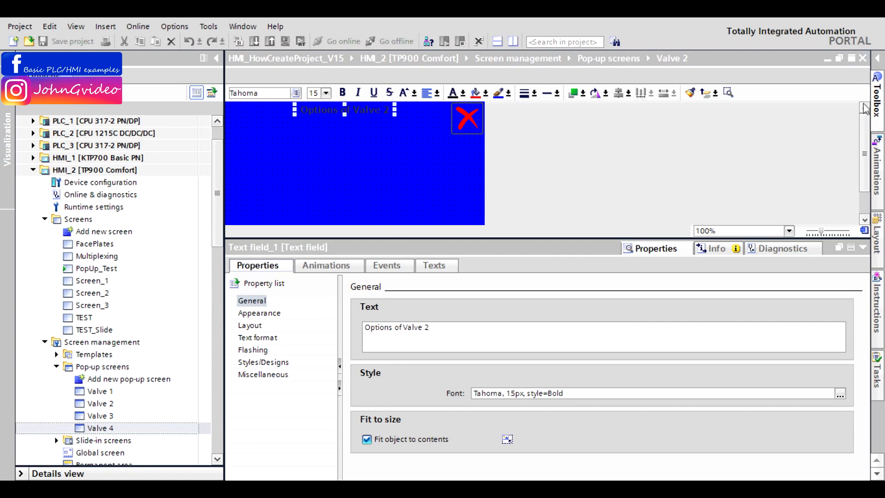
click(863, 59)
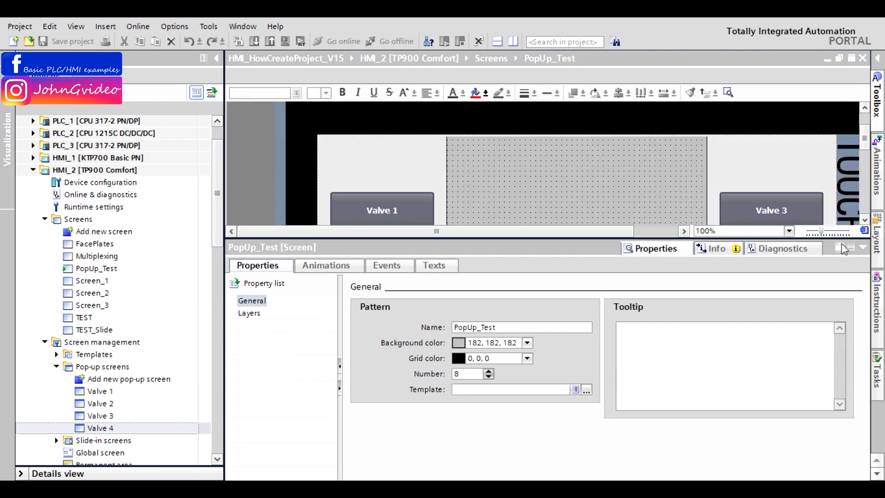
Step: Examine the functions assigned to the Release events of the four valve buttons on the PopUp_Test screen
click(862, 248)
click(387, 222)
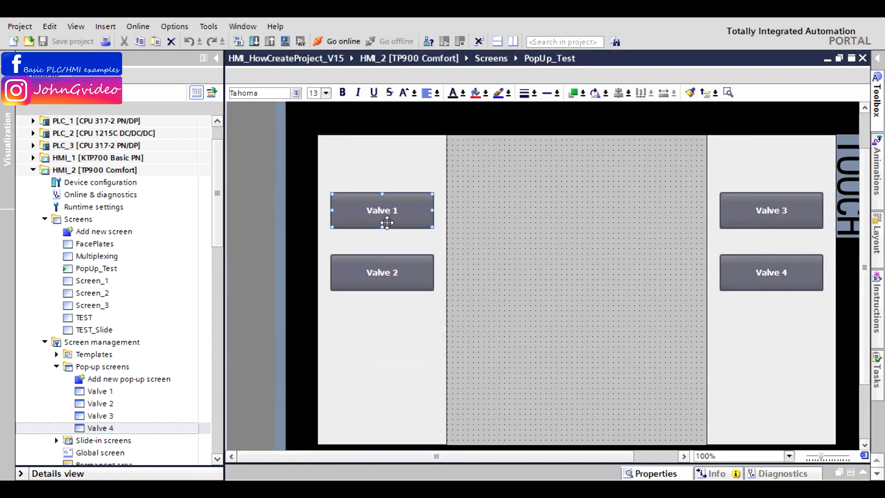
click(658, 471)
click(399, 270)
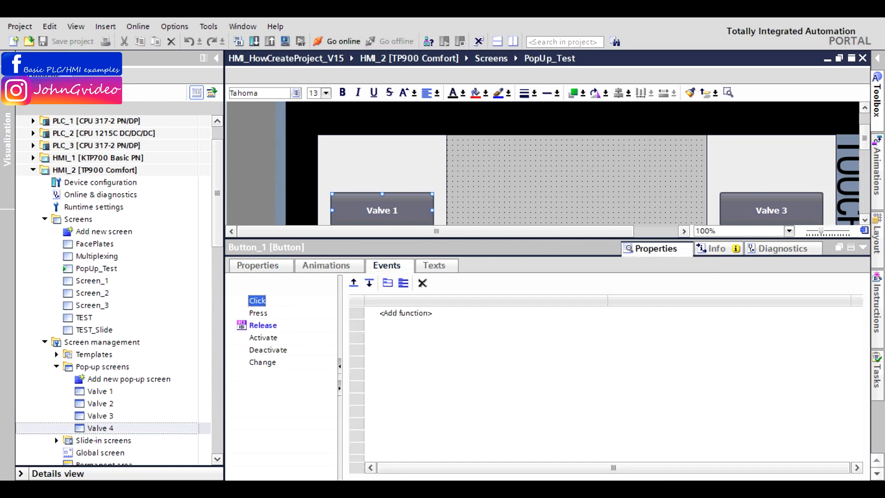
drag(864, 137, 865, 158)
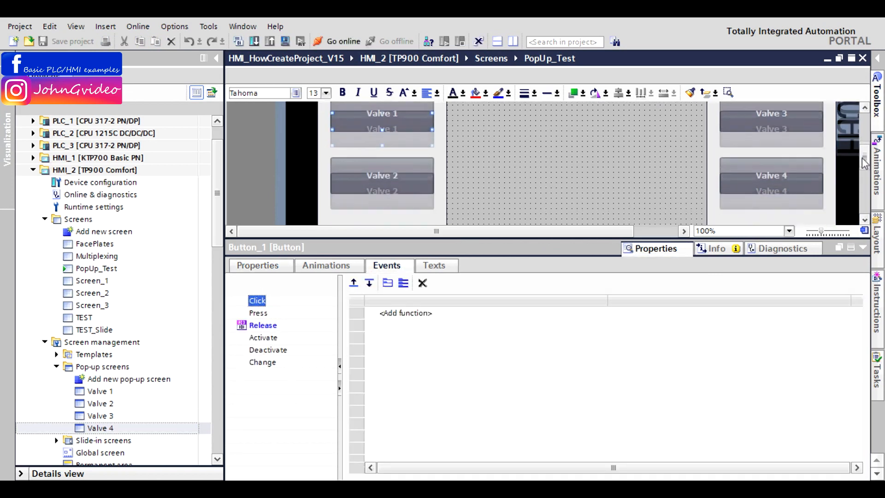
click(257, 327)
click(386, 165)
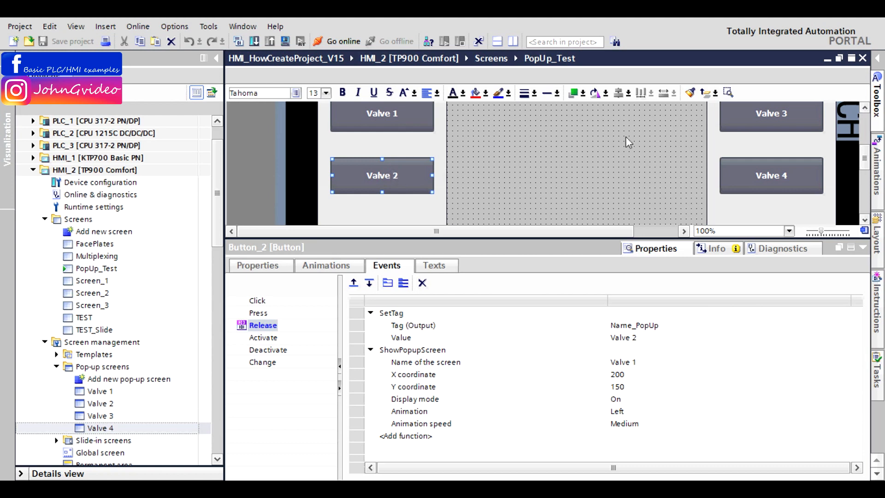
click(771, 117)
click(779, 176)
click(358, 317)
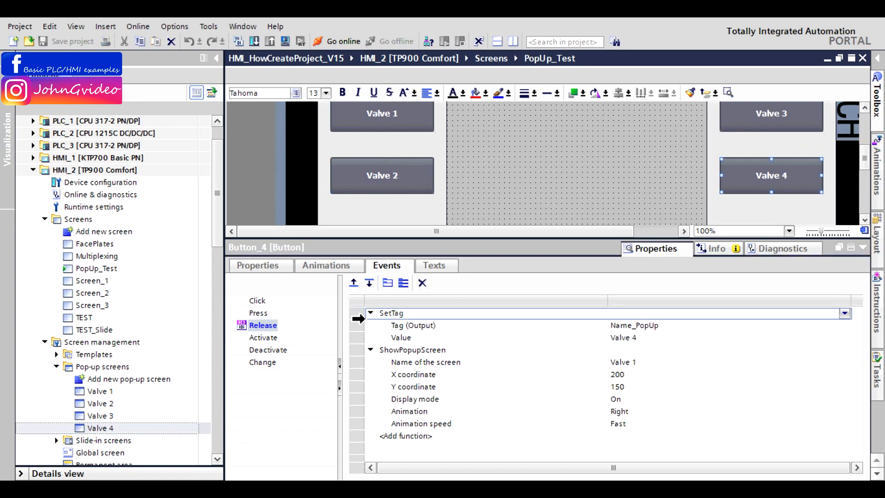
Step: Remove the SetTag function from the Valve 1 button's Release event
click(387, 119)
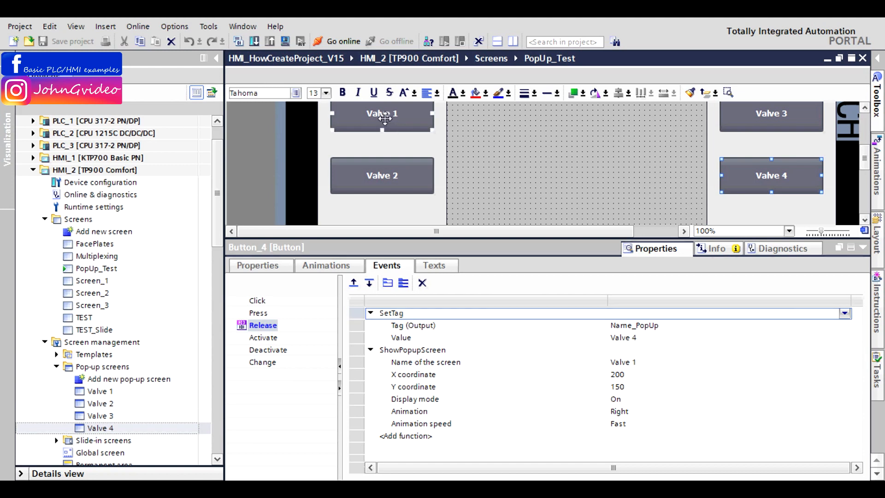
click(358, 316)
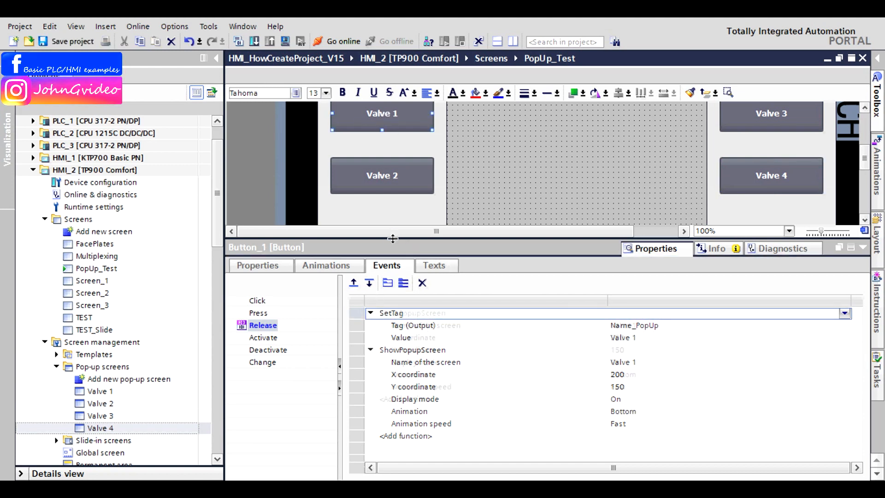
key(Delete)
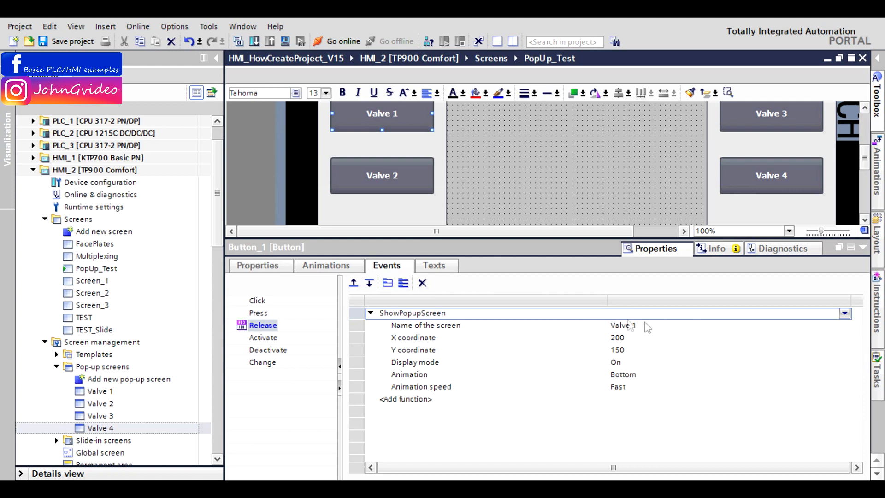
Step: Remove SetTag from the Valve 2 button's Release event and set its ShowPopupScreen screen name to Valve 2
click(404, 180)
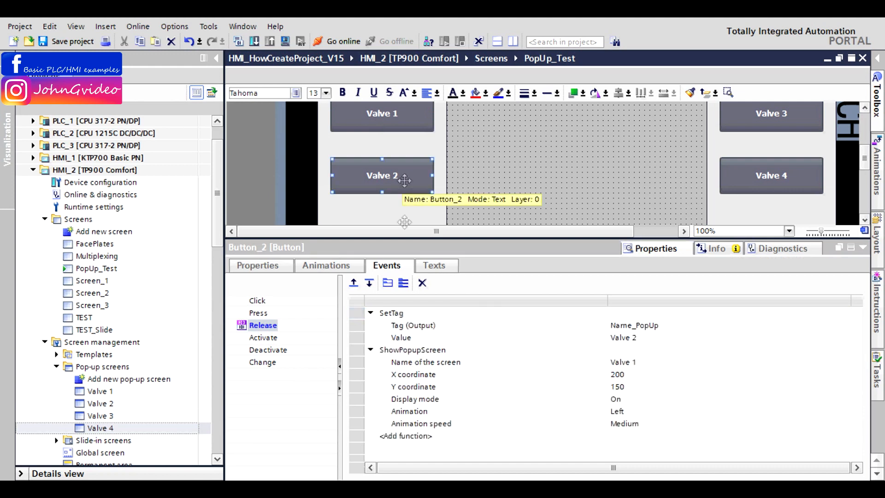
click(359, 317)
key(Delete)
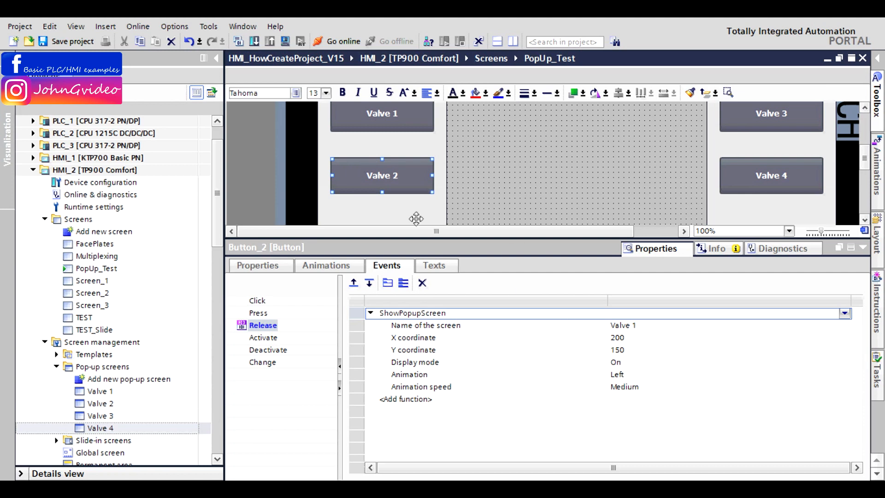
click(632, 326)
click(641, 326)
key(BackSpace)
text(2)
Step: Remove SetTag from the Valve 3 button's Release event and set its ShowPopupScreen screen name to Valve 3
click(767, 121)
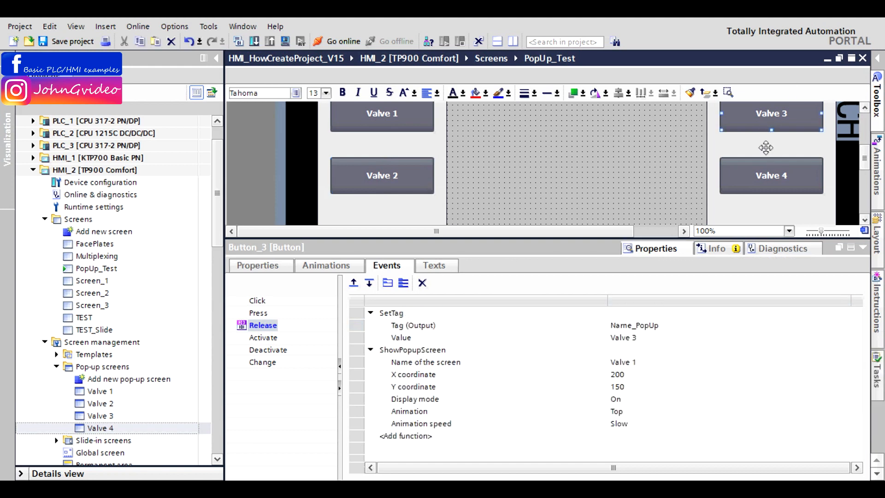
click(356, 317)
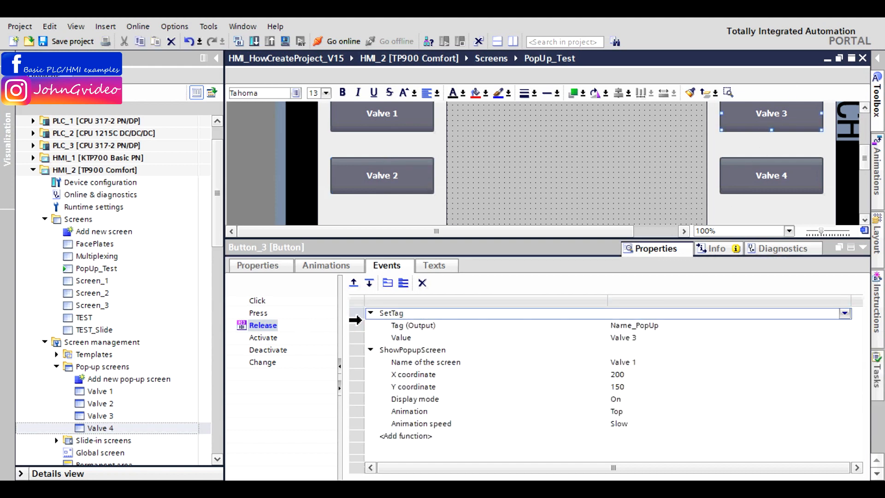
key(Delete)
click(629, 326)
click(639, 328)
click(642, 326)
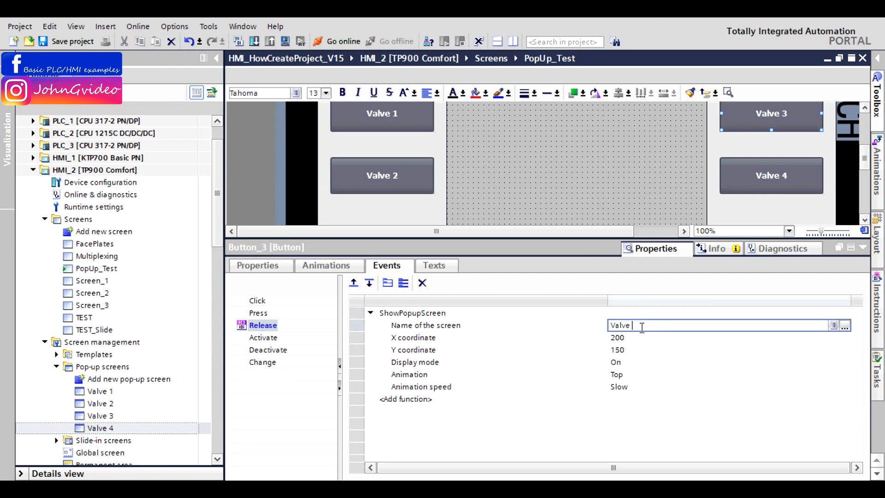
text(3)
Step: Remove SetTag from the Valve 4 button's Release event and set its ShowPopupScreen screen name to Valve 4
click(746, 177)
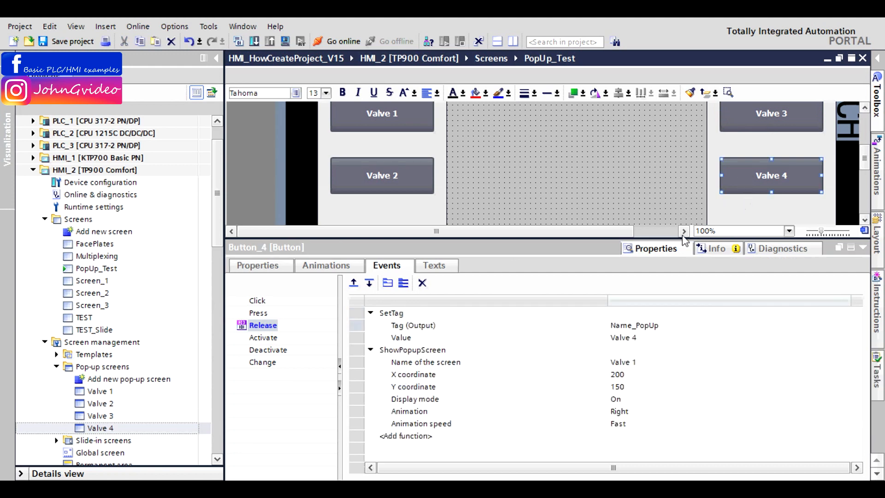
click(358, 318)
key(Delete)
click(642, 326)
click(641, 325)
click(642, 325)
text(4)
click(579, 165)
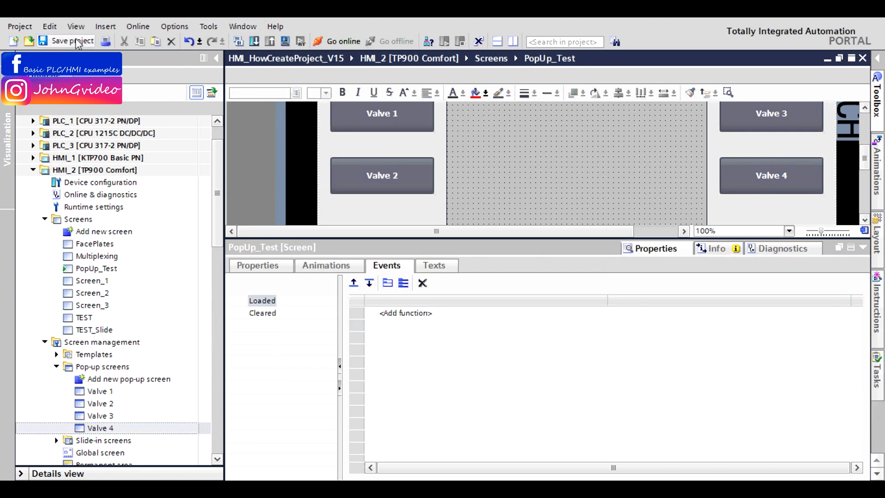
Step: Start the HMI simulation and open the pop-ups of Valve 1, Valve 2, Valve 3 and Valve 4 in turn
click(284, 42)
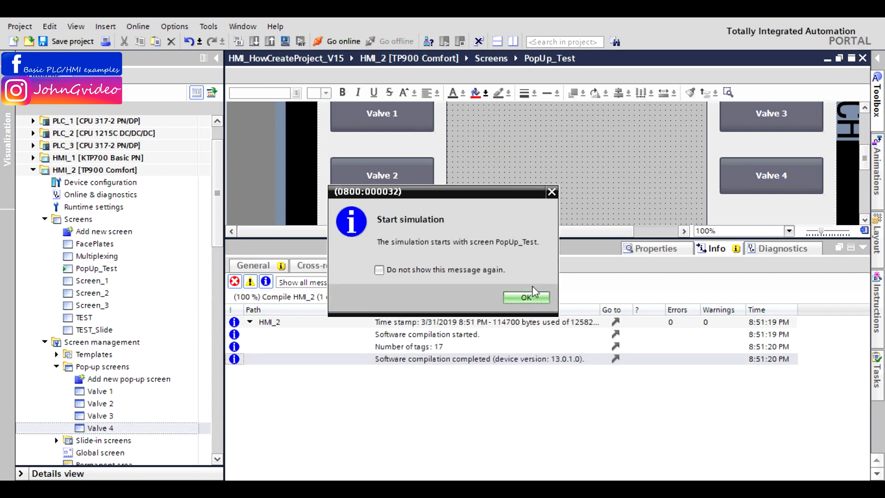
click(532, 299)
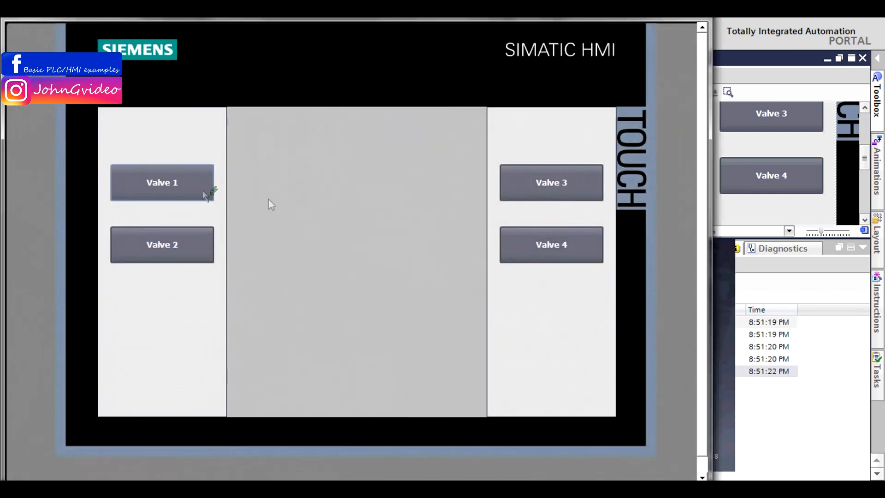
click(192, 182)
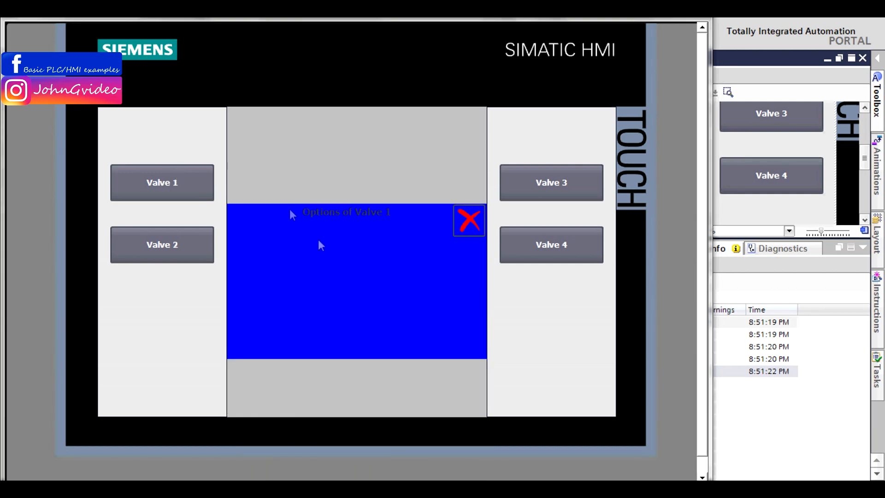
click(174, 242)
click(563, 182)
click(564, 250)
Step: Test closing the pop-ups, including reopening and closing the Valve 3 pop-up, and exit the simulation
click(465, 222)
click(504, 195)
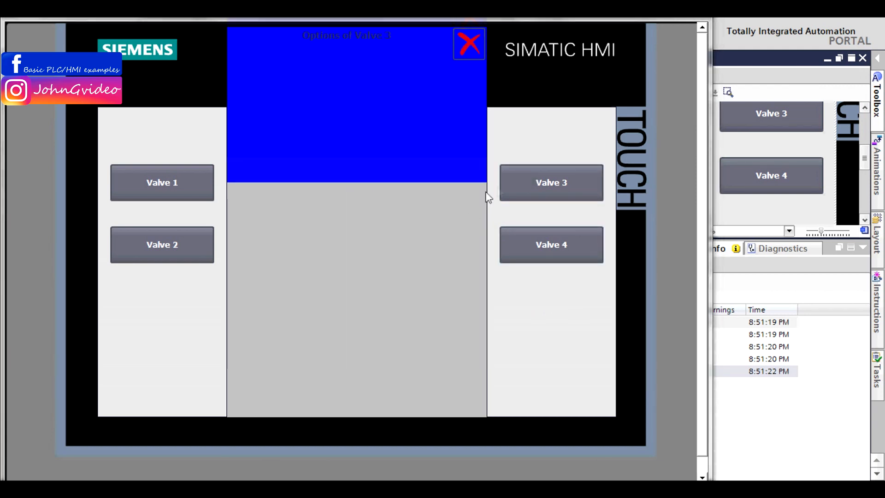
click(465, 221)
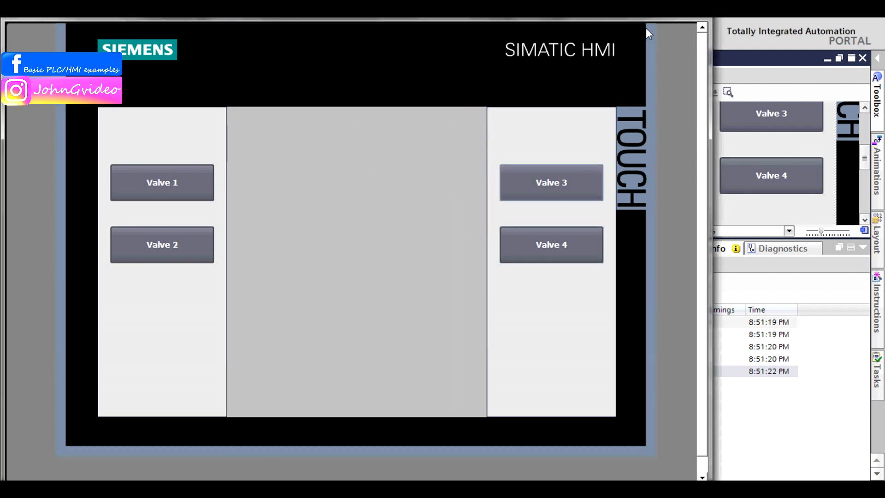
click(692, 23)
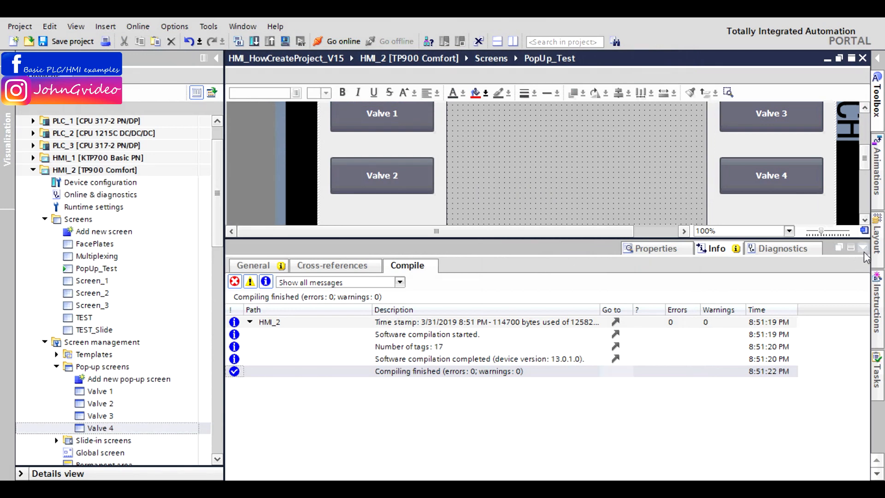
click(863, 247)
scroll(614, 249, up, 5)
scroll(608, 256, down, 3)
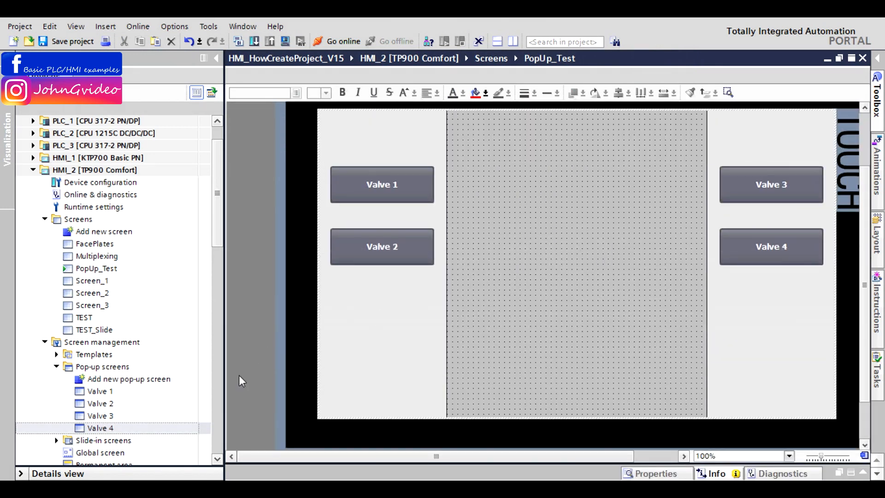
click(103, 404)
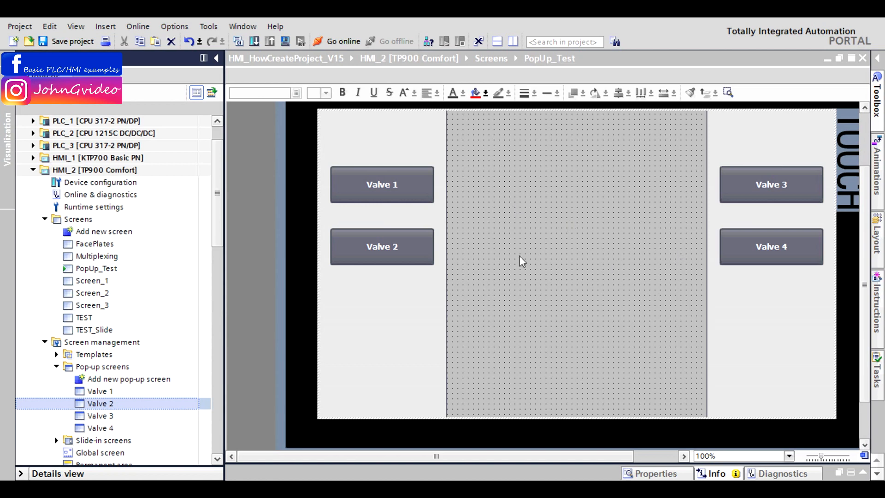
click(798, 245)
click(427, 189)
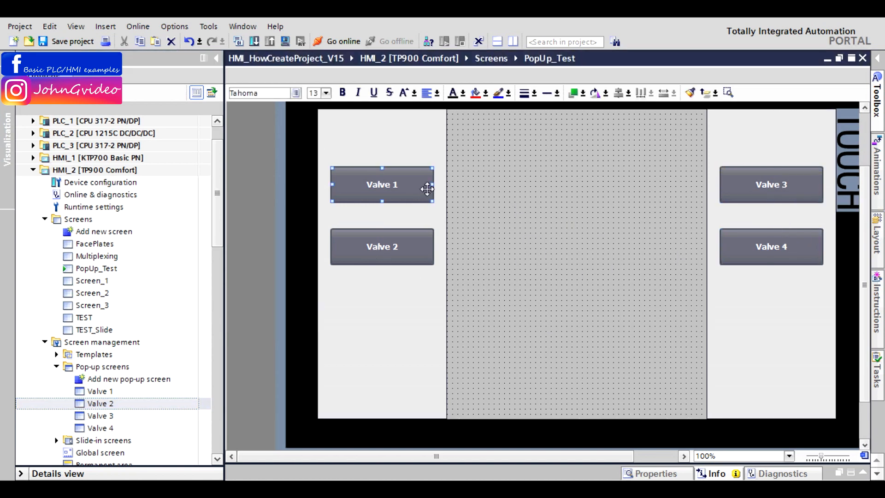
Step: Open the Valve 1 pop-up screen for review, close it, and look over the PopUp_Test screen and the pop-up screens in the project
click(406, 249)
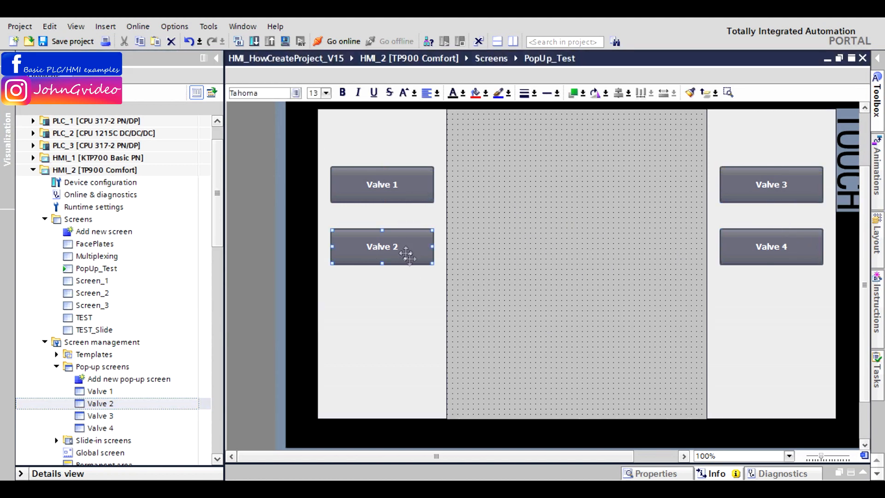
double_click(92, 392)
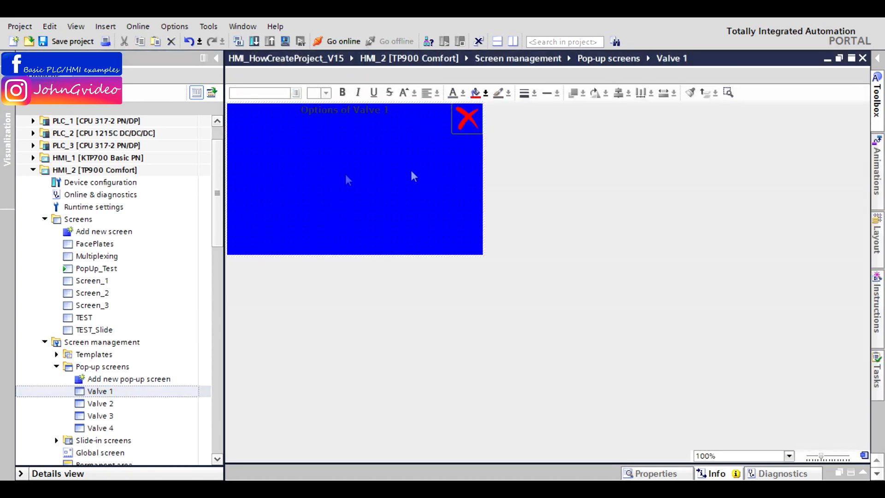
click(862, 58)
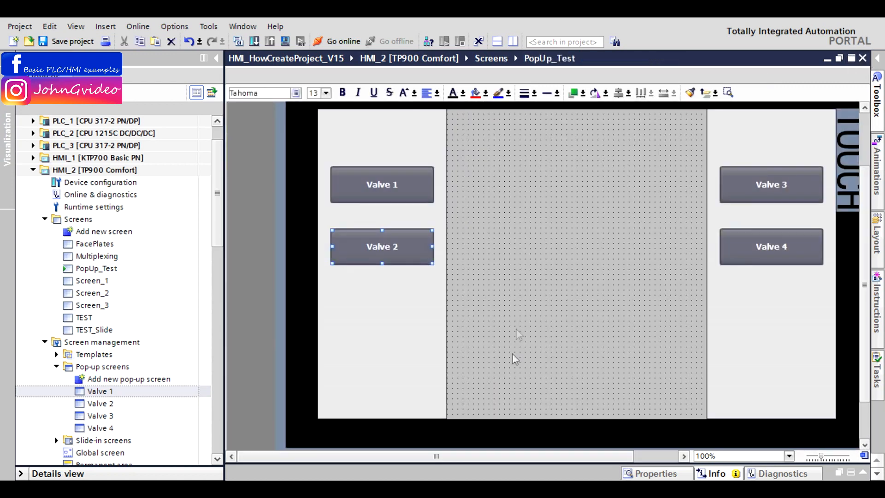
scroll(865, 266, up, 3)
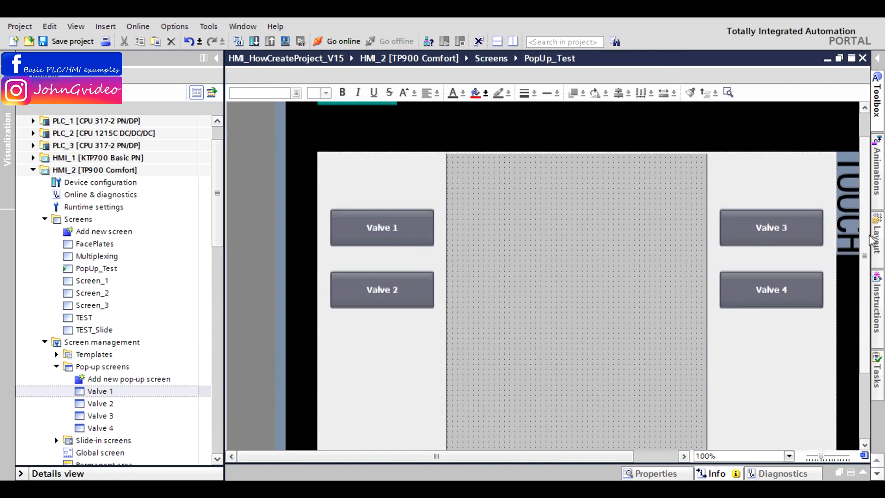
scroll(869, 263, down, 2)
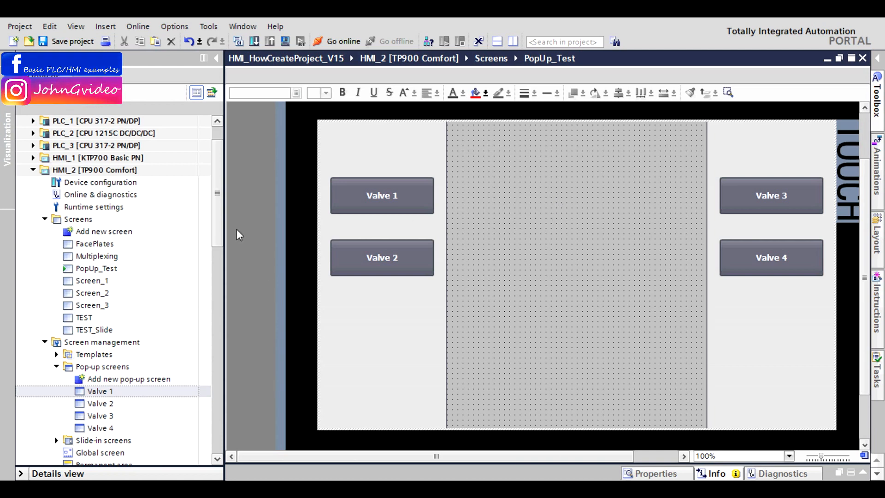
scroll(218, 219, down, 2)
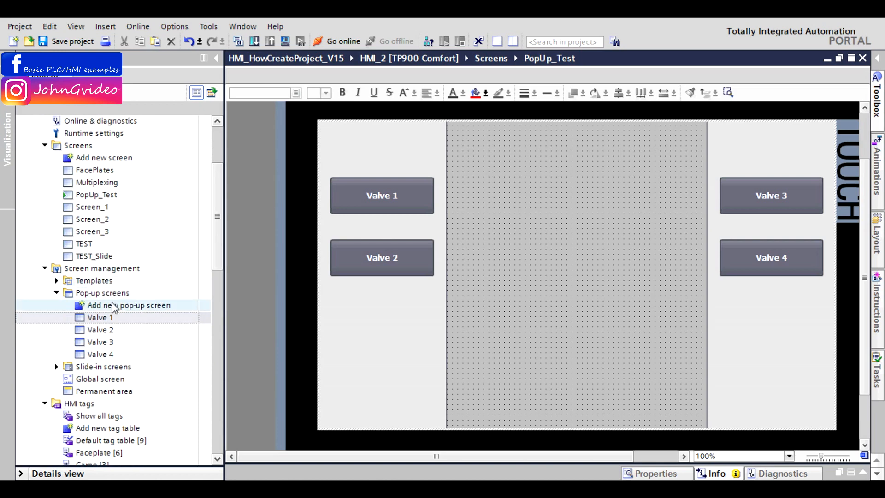